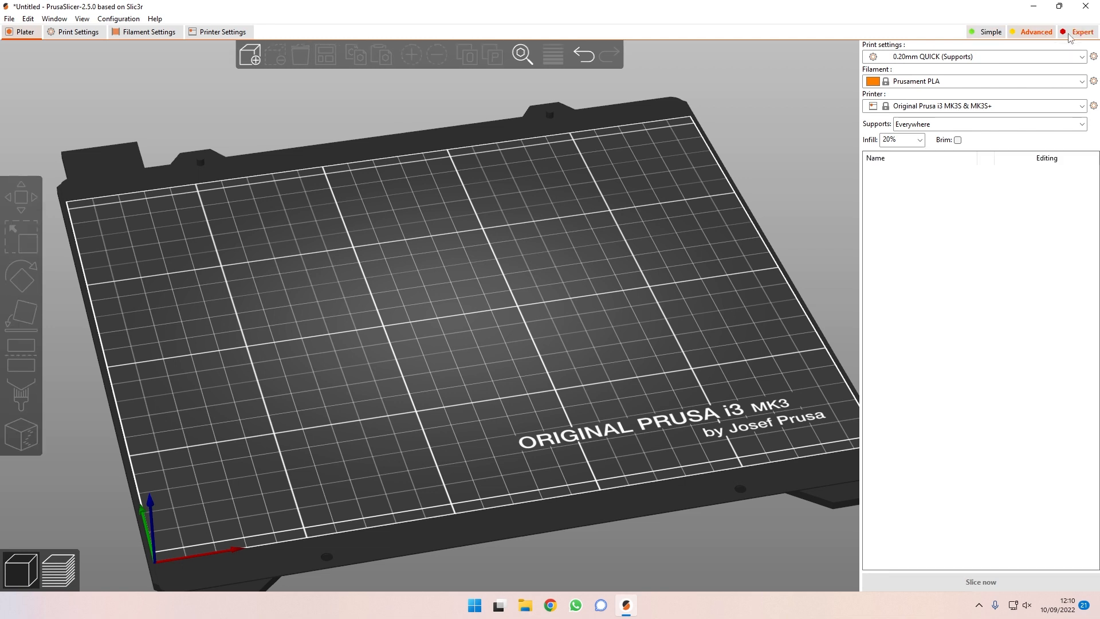
Step: Switch the interface through the Advanced and Simple modes and return it to Expert mode
{"action": "left_click", "coordinate": [1087, 34]}
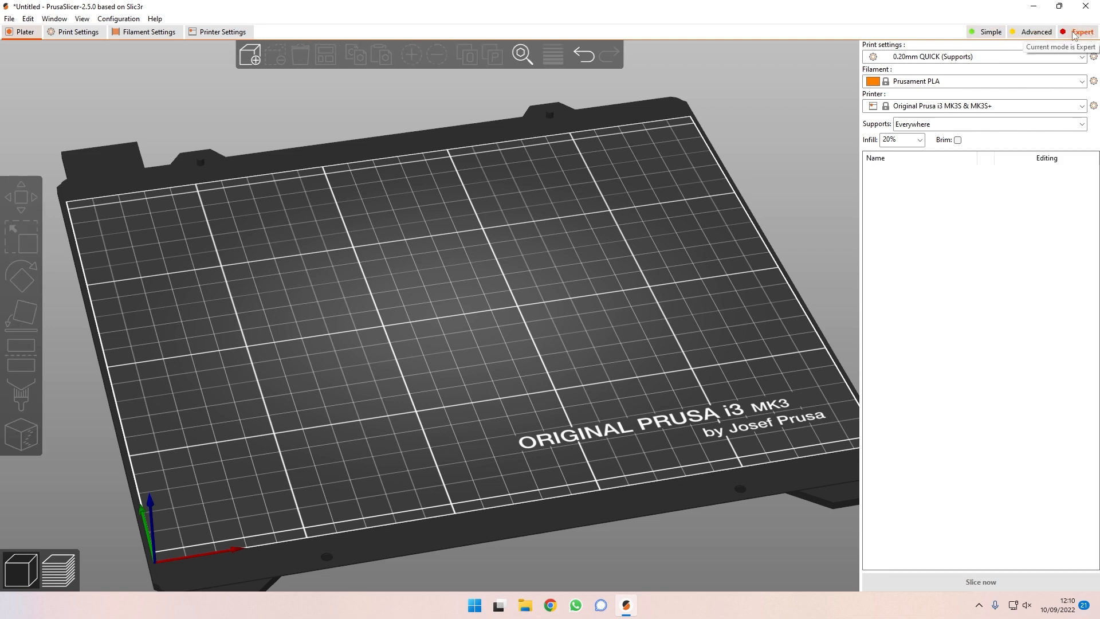
{"action": "left_click", "coordinate": [1033, 32]}
{"action": "left_click", "coordinate": [990, 33]}
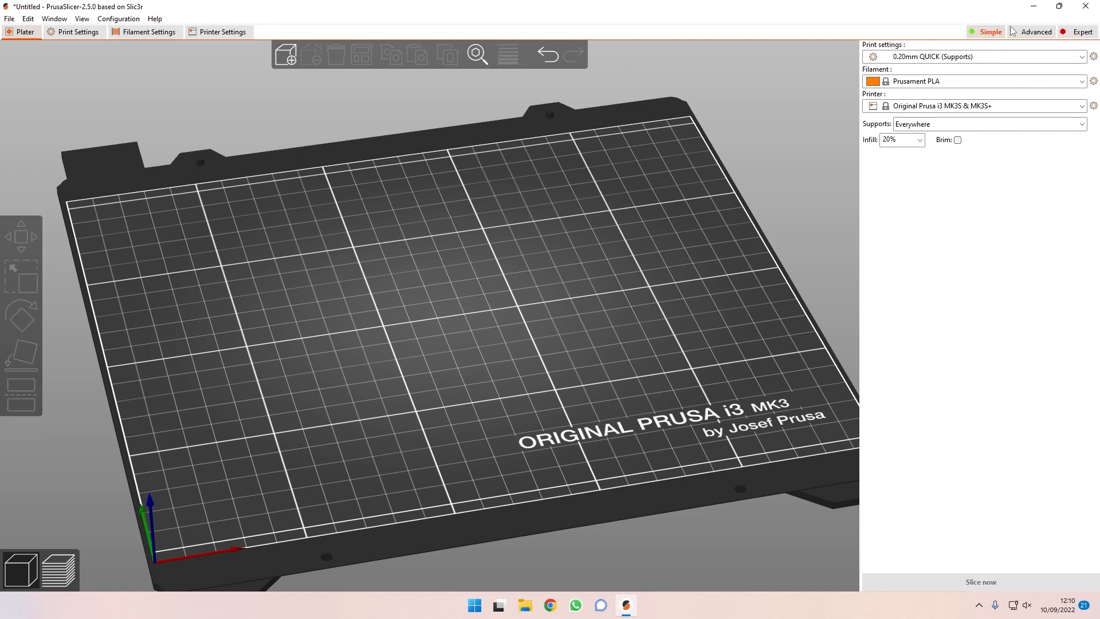
{"action": "left_click", "coordinate": [1036, 32]}
{"action": "left_click", "coordinate": [1086, 33]}
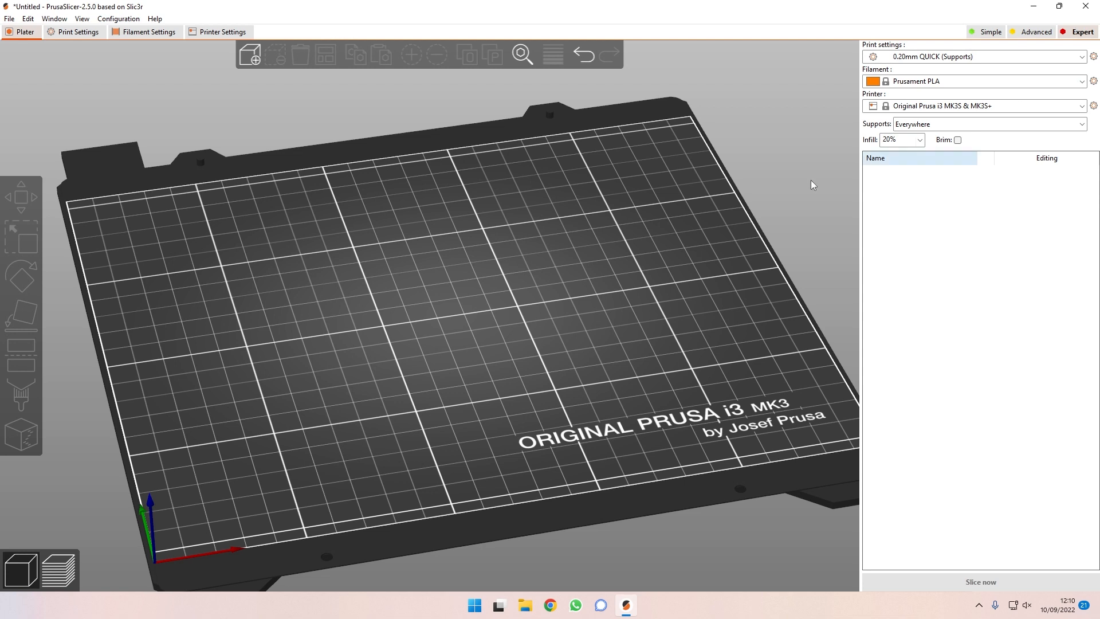
Step: Import the 3dbenchy model from the Models folder onto the build plate and repair its mesh through Netfabb
{"action": "left_click", "coordinate": [256, 50]}
{"action": "left_click", "coordinate": [289, 184]}
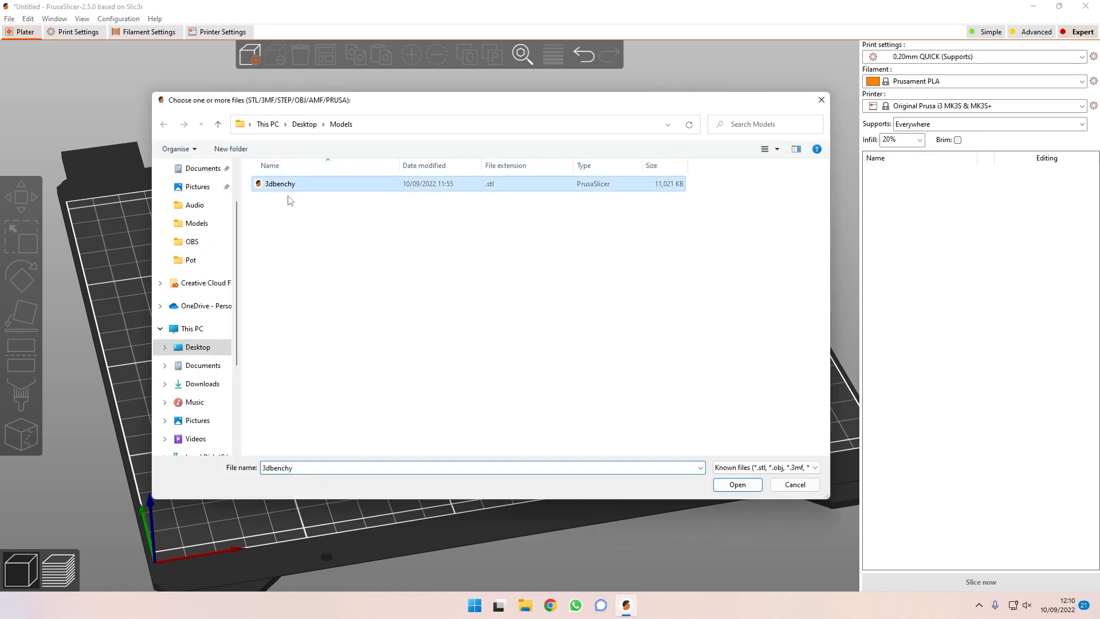
{"action": "left_click", "coordinate": [741, 487]}
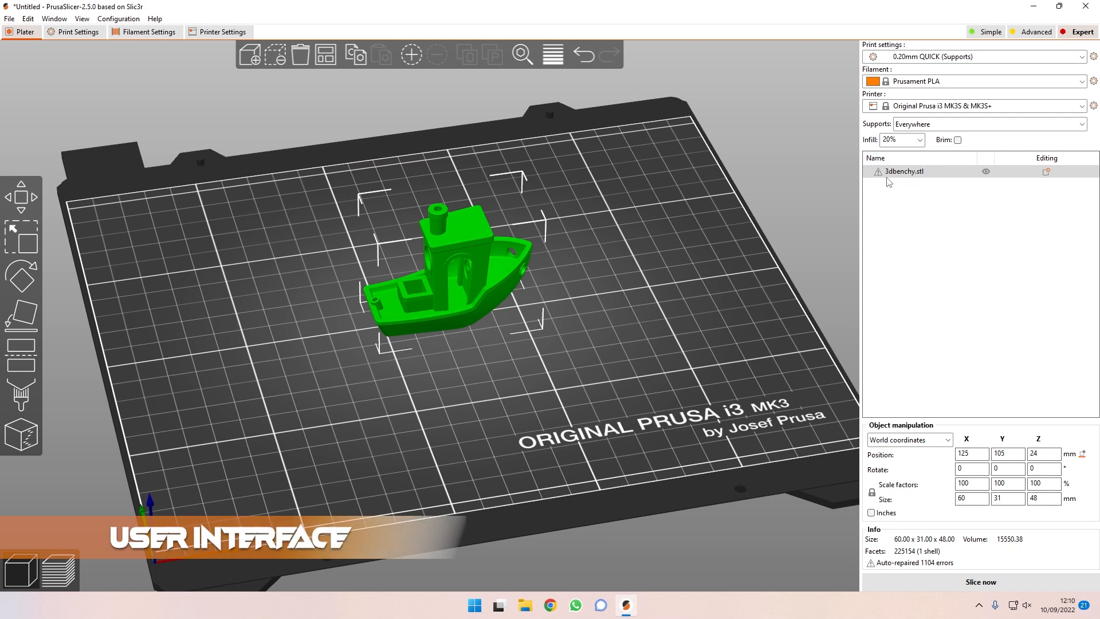
{"action": "mouse_move", "coordinate": [878, 174]}
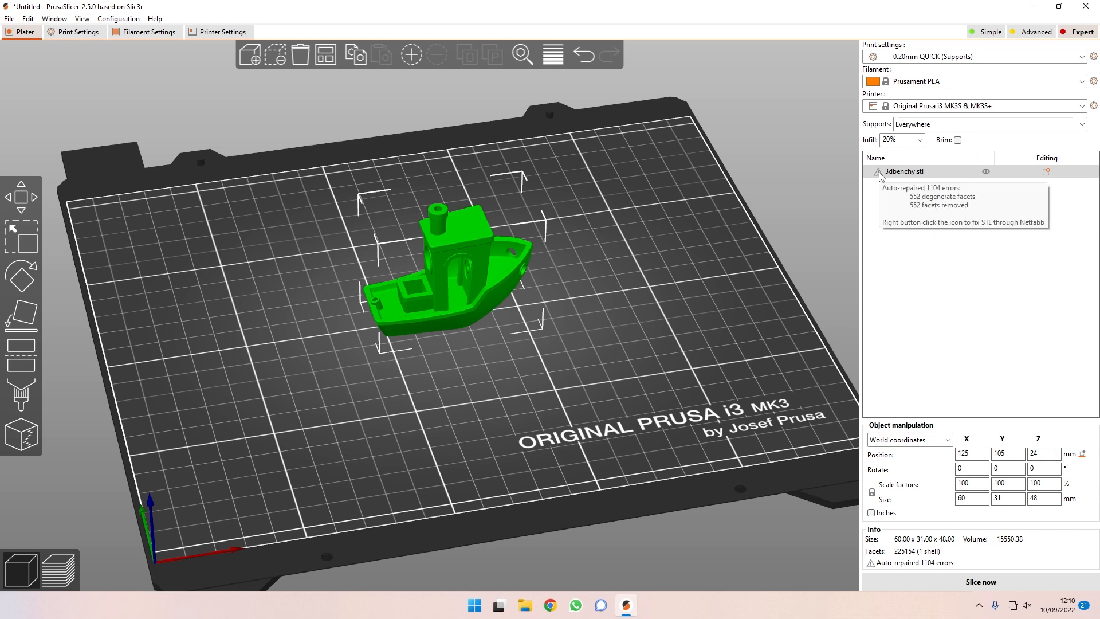
{"action": "right_click", "coordinate": [879, 172]}
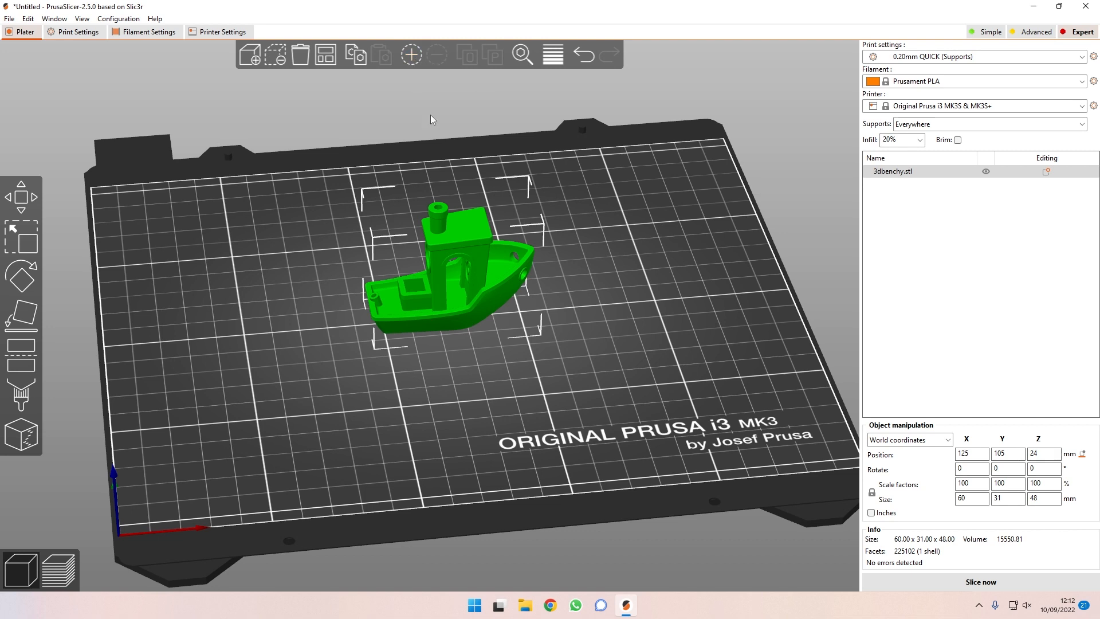
Step: Add three more instances of the boat and remove them again
{"action": "left_click", "coordinate": [411, 55]}
{"action": "left_click", "coordinate": [411, 55]}
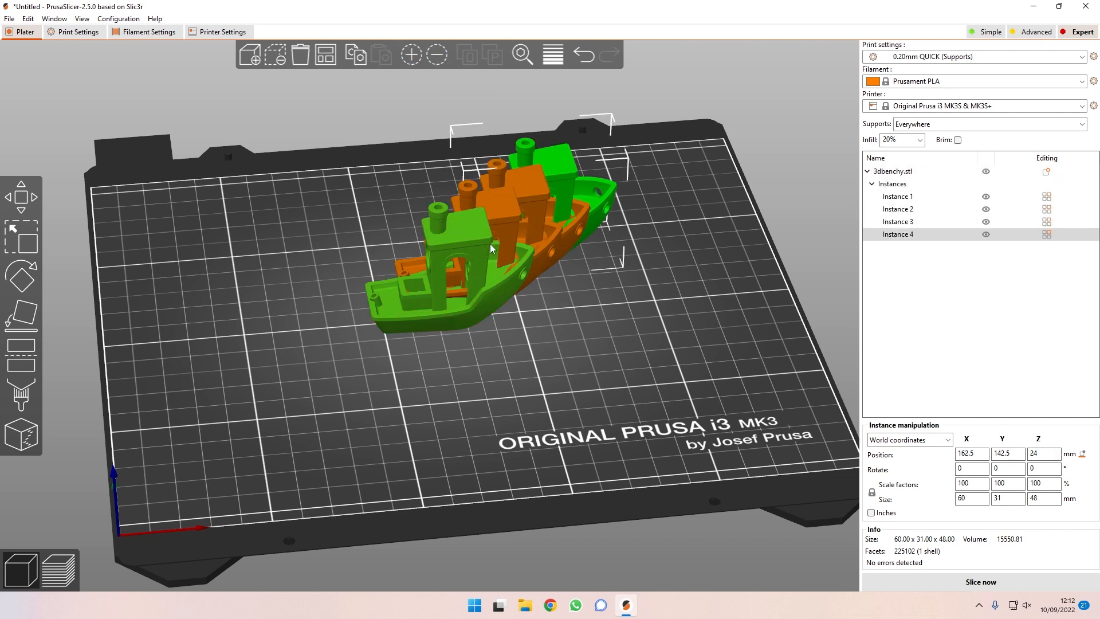
{"action": "left_click", "coordinate": [437, 54]}
{"action": "left_click", "coordinate": [437, 54]}
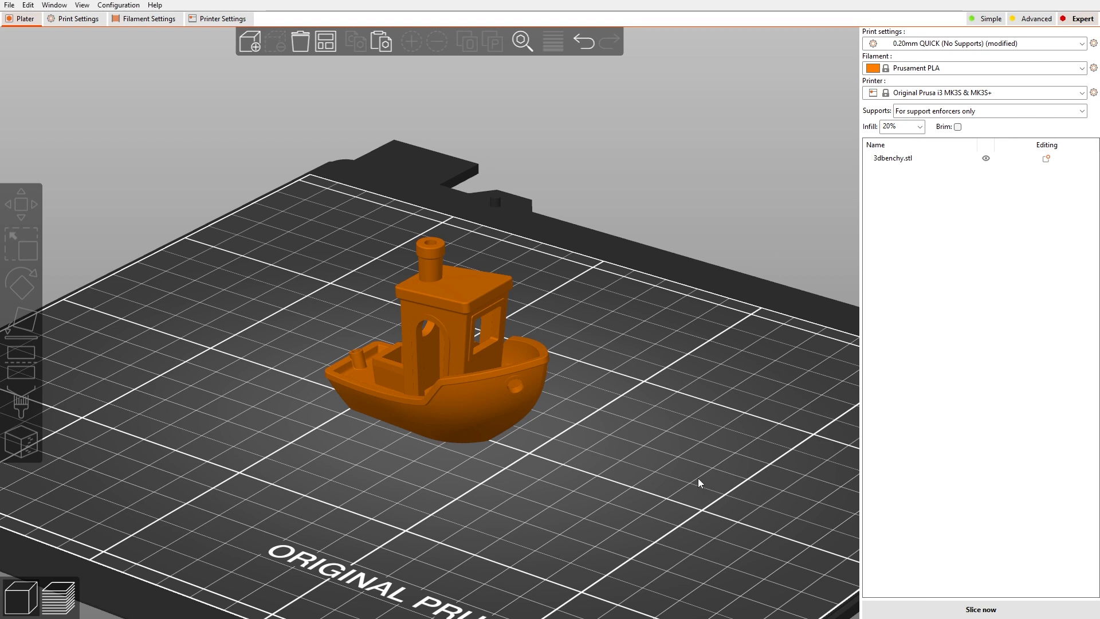
Step: Add a second instance of the boat and move the first one apart from it, to about X 101, Y 106
{"action": "left_click", "coordinate": [502, 386]}
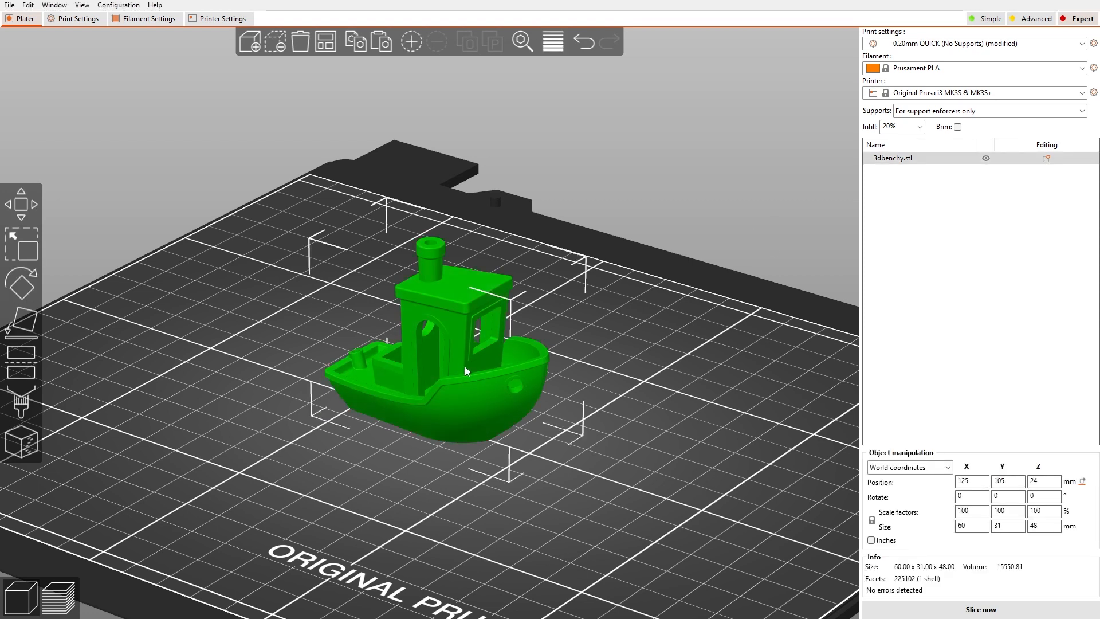
{"action": "left_click", "coordinate": [412, 36]}
{"action": "left_click_drag", "start_coordinate": [455, 366], "coordinate": [352, 366]}
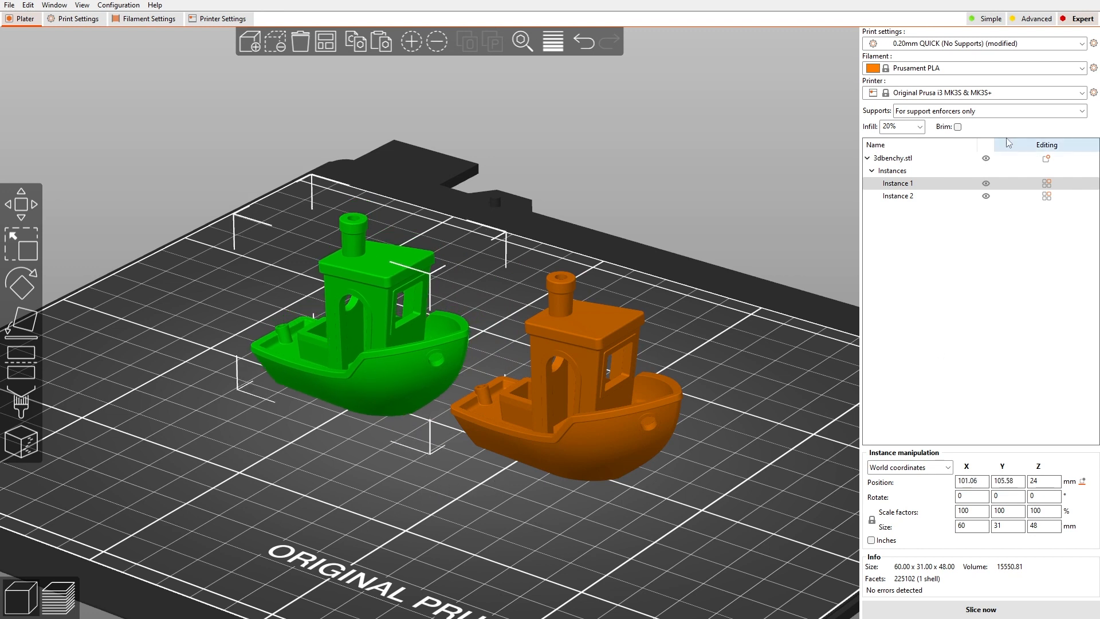
Step: Examine the instance entries under 3dbenchy.stl in the object list, selecting Instance 2, Instance 1 and the Instances group in turn
{"action": "left_click", "coordinate": [867, 159]}
{"action": "left_click", "coordinate": [868, 159]}
{"action": "left_click", "coordinate": [901, 195]}
{"action": "left_click", "coordinate": [902, 184]}
{"action": "left_click", "coordinate": [873, 171]}
{"action": "left_click", "coordinate": [873, 171]}
Step: Paint support enforcers along the cabin doorway arch of the first boat instance and leave support painting
{"action": "left_click", "coordinate": [392, 359]}
{"action": "left_click", "coordinate": [20, 404]}
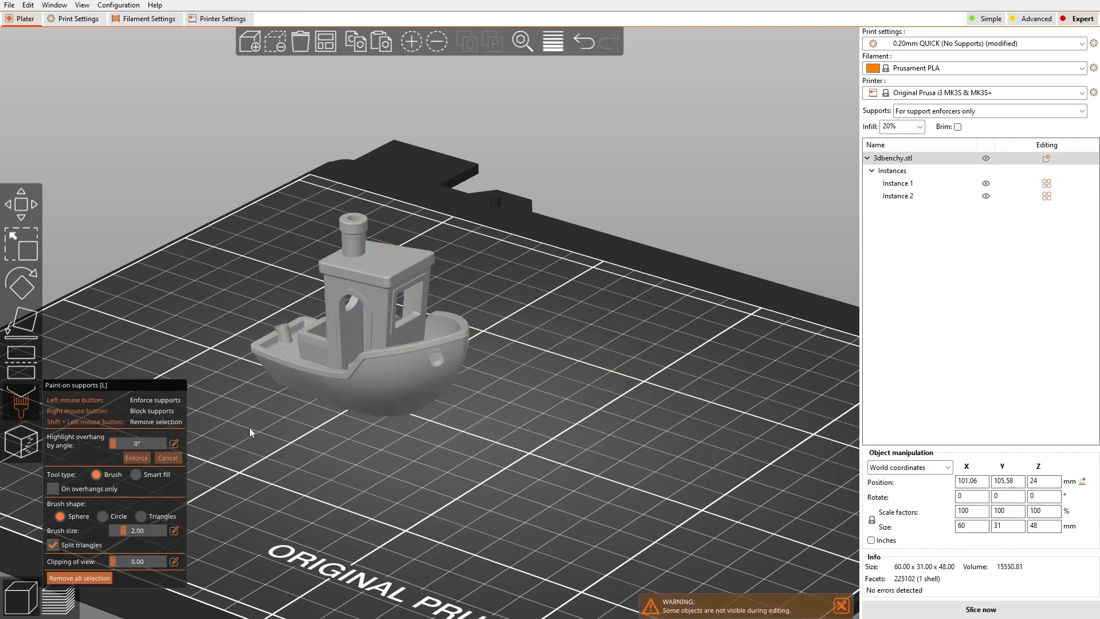
{"action": "left_click_drag", "start_coordinate": [336, 459], "coordinate": [339, 420]}
{"action": "left_click_drag", "start_coordinate": [354, 308], "coordinate": [361, 310]}
{"action": "left_click_drag", "start_coordinate": [552, 262], "coordinate": [548, 304]}
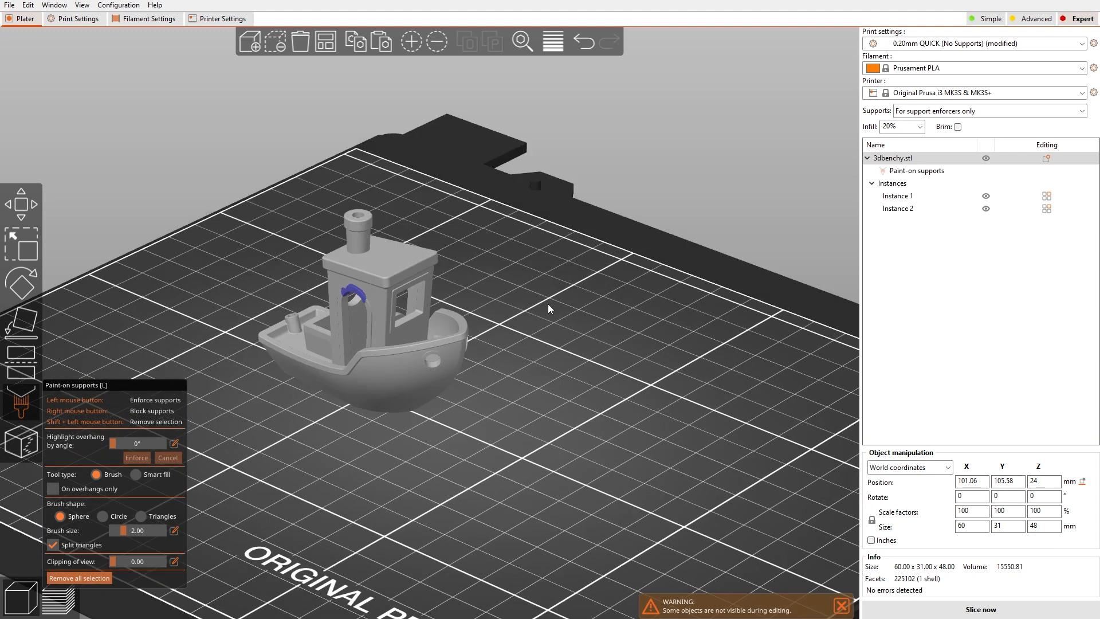
{"action": "left_click", "coordinate": [21, 204]}
{"action": "left_click", "coordinate": [351, 409]}
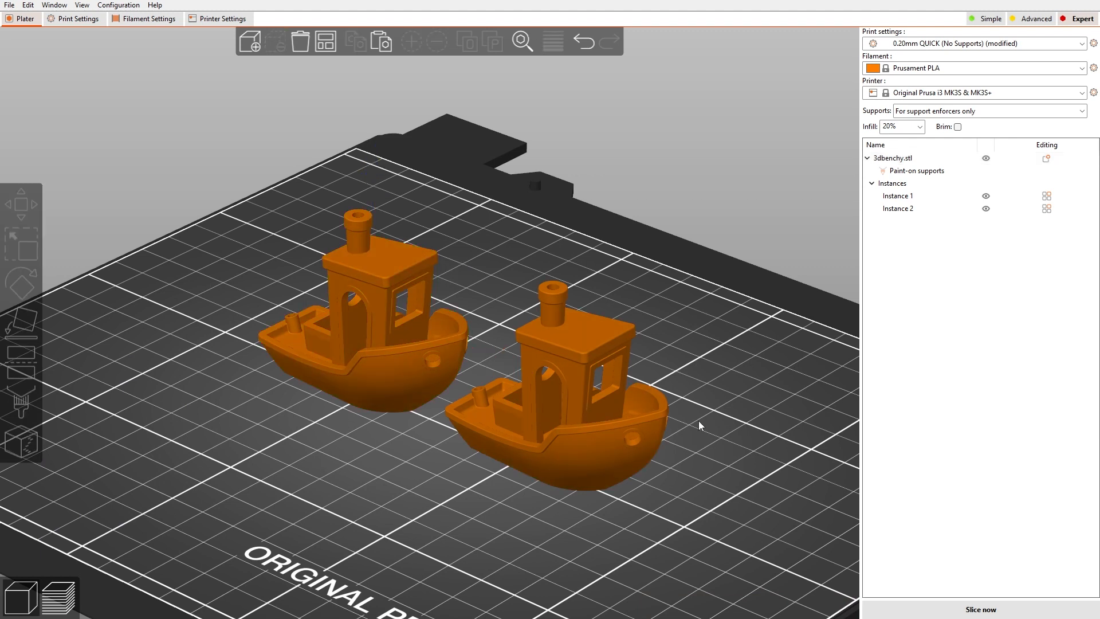
Step: Slice the plate, examine the supports generated on both boat instances, and return to the 3D editor view
{"action": "key", "text": "ctrl+r"}
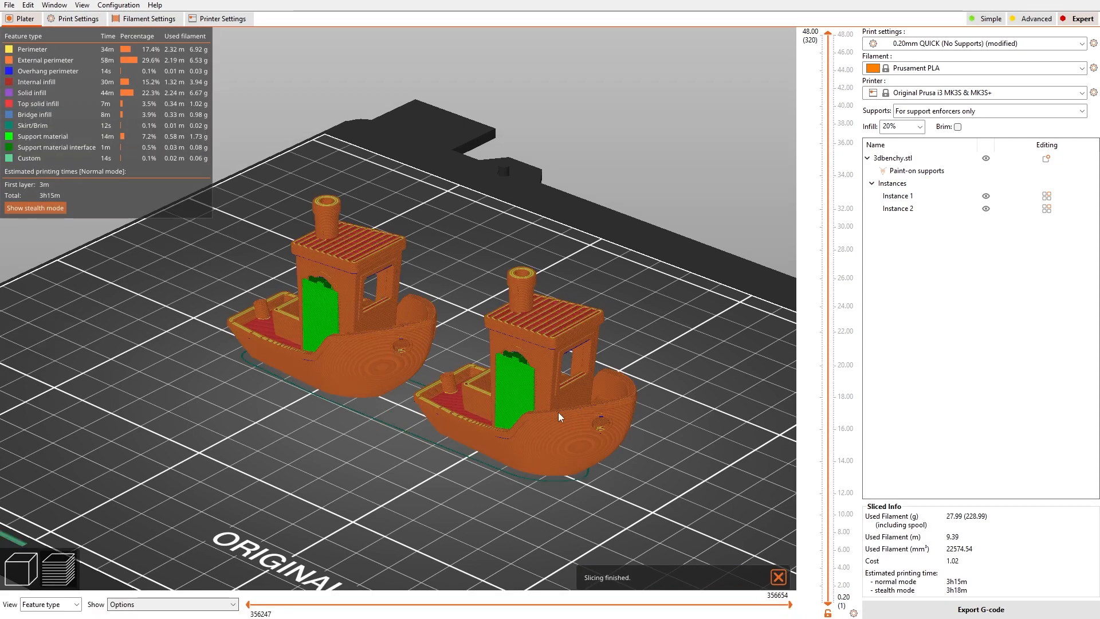
{"action": "mouse_move", "coordinate": [630, 305]}
{"action": "left_mouse_down"}
{"action": "mouse_move", "coordinate": [520, 310]}
{"action": "mouse_move", "coordinate": [634, 312]}
{"action": "left_mouse_up"}
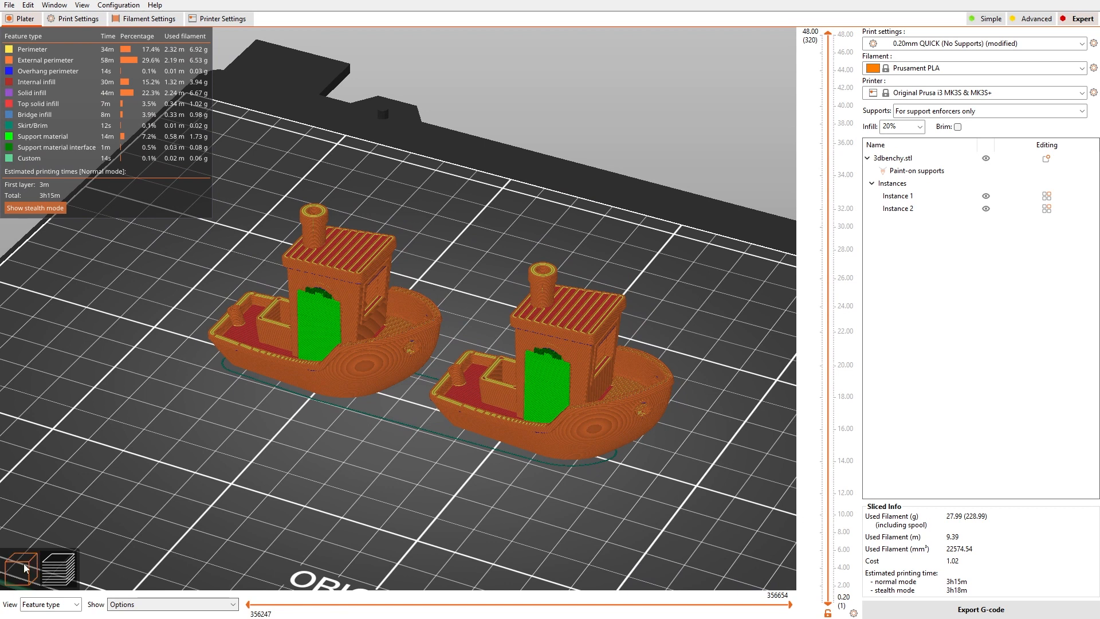
{"action": "left_click", "coordinate": [27, 569]}
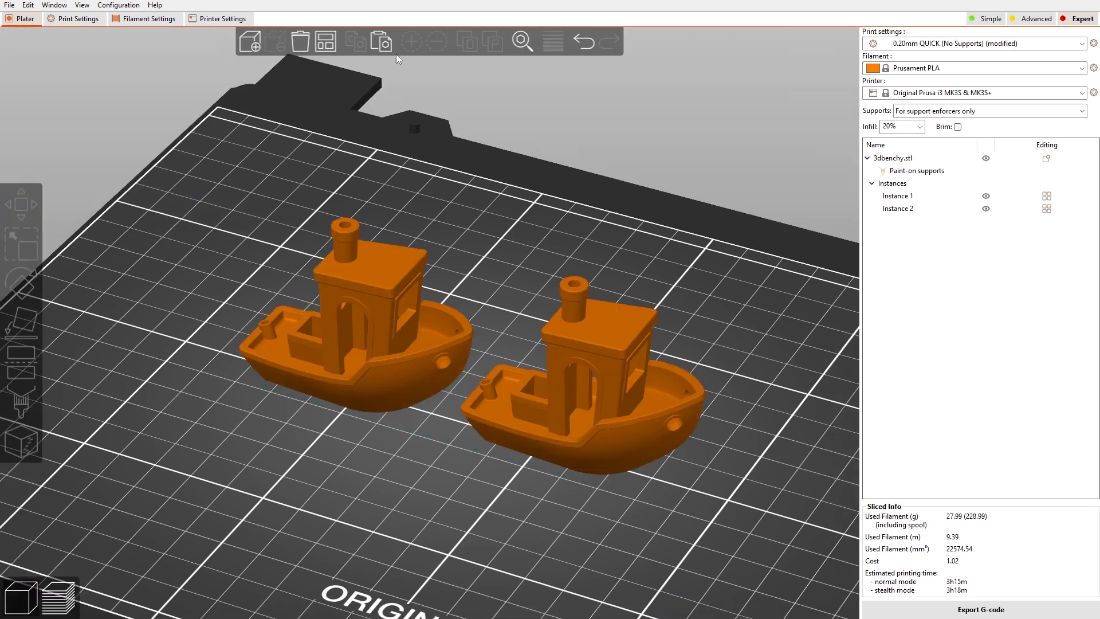
Step: Clear all models off the plate, import 3dbenchy again, and move it to about X 97, Y 102
{"action": "left_click", "coordinate": [301, 43]}
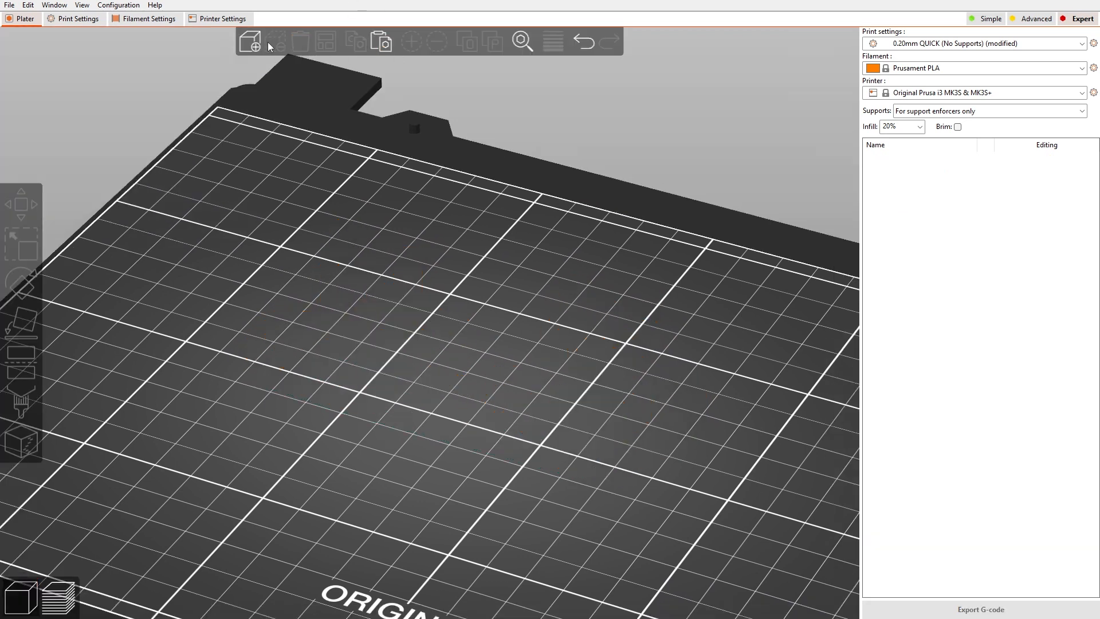
{"action": "left_click", "coordinate": [249, 42]}
{"action": "left_click", "coordinate": [171, 104]}
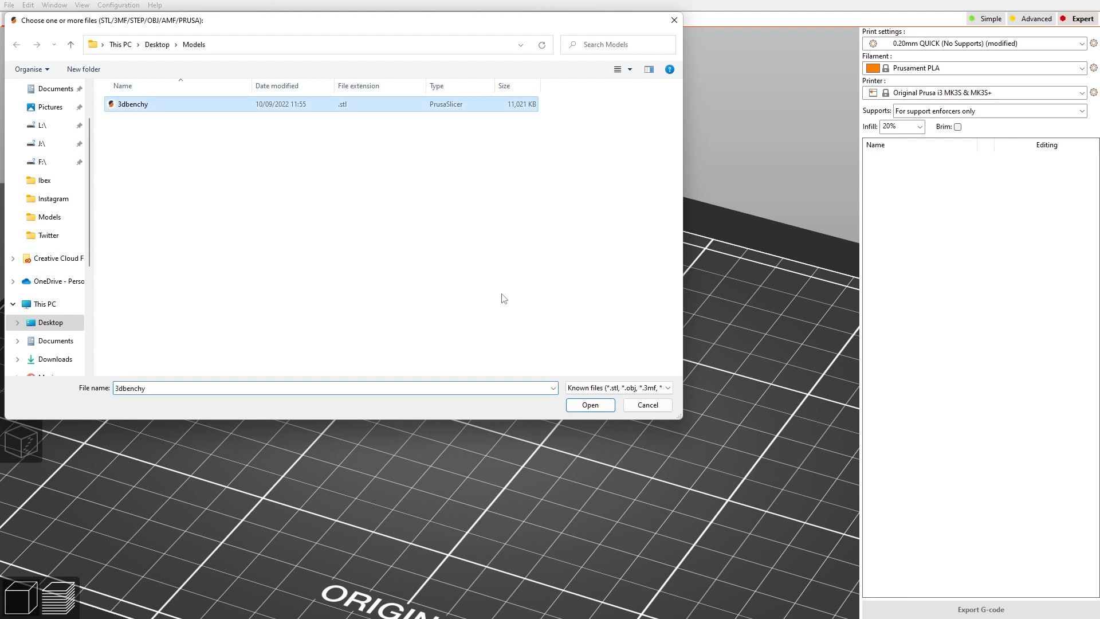
{"action": "left_click", "coordinate": [594, 406]}
{"action": "left_click", "coordinate": [469, 382]}
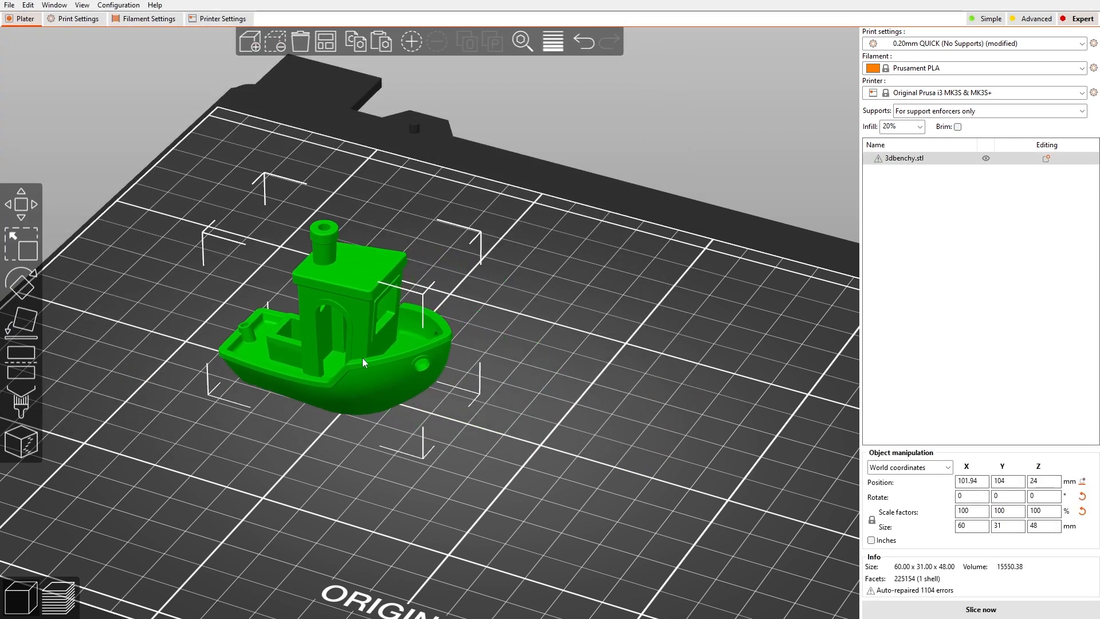
Step: Import 3dbenchy a second time as a separate object and place it beside the first boat without overlap
{"action": "left_click", "coordinate": [250, 42]}
{"action": "left_click", "coordinate": [122, 104]}
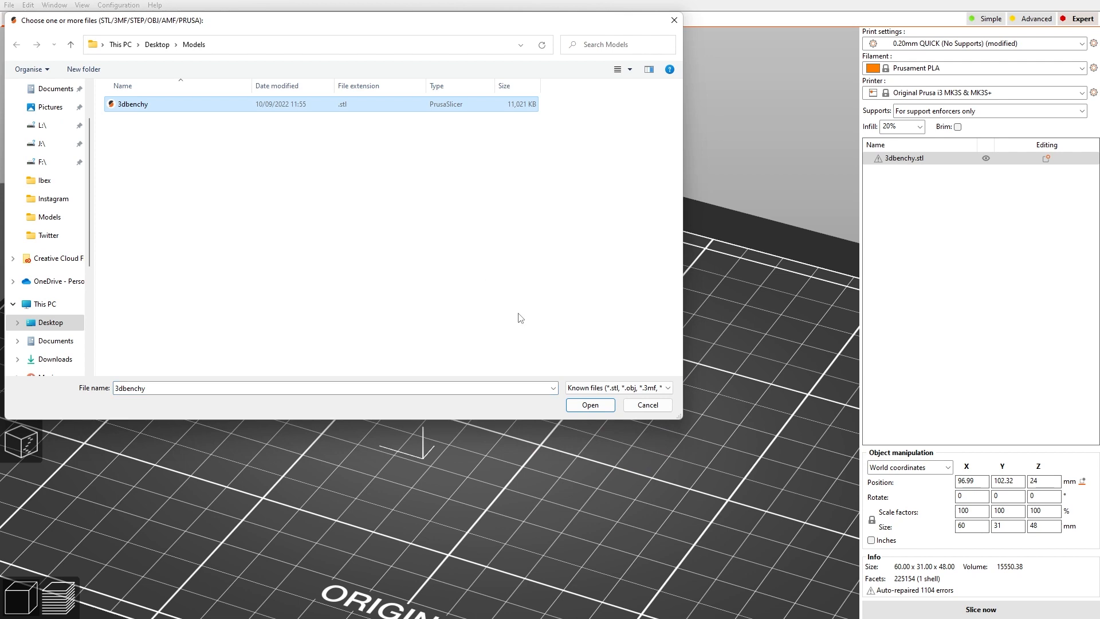
{"action": "left_click", "coordinate": [585, 403]}
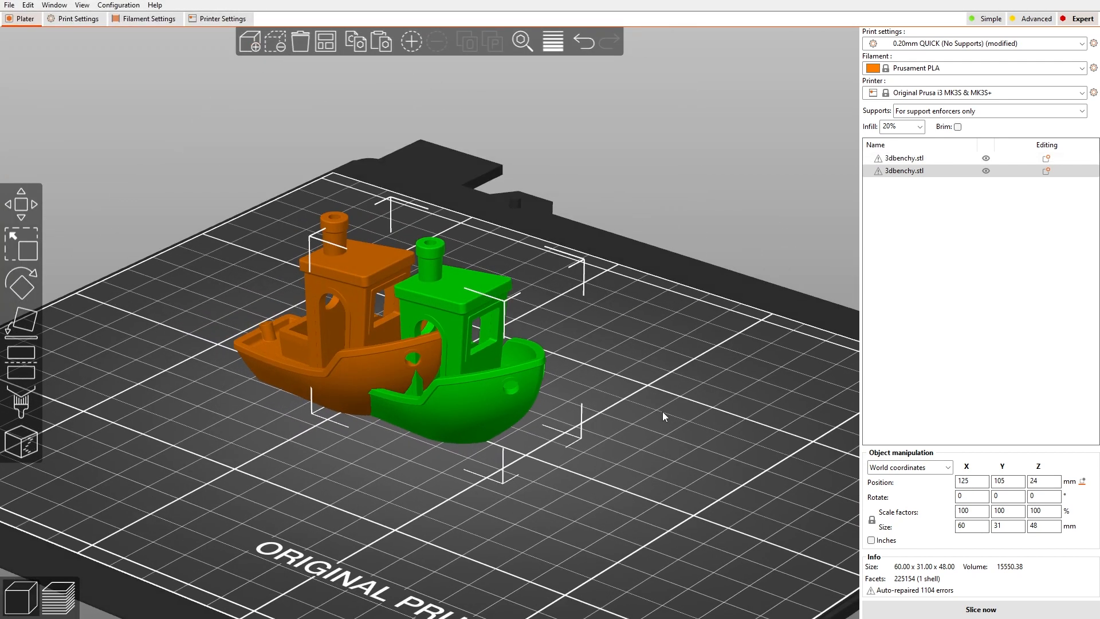
{"action": "left_click_drag", "start_coordinate": [510, 393], "coordinate": [664, 452]}
{"action": "left_click_drag", "start_coordinate": [751, 346], "coordinate": [563, 525]}
Step: Copy and paste the first boat as a third separate object and place it behind the other two
{"action": "left_click", "coordinate": [342, 350]}
{"action": "key", "text": "ctrl+c"}
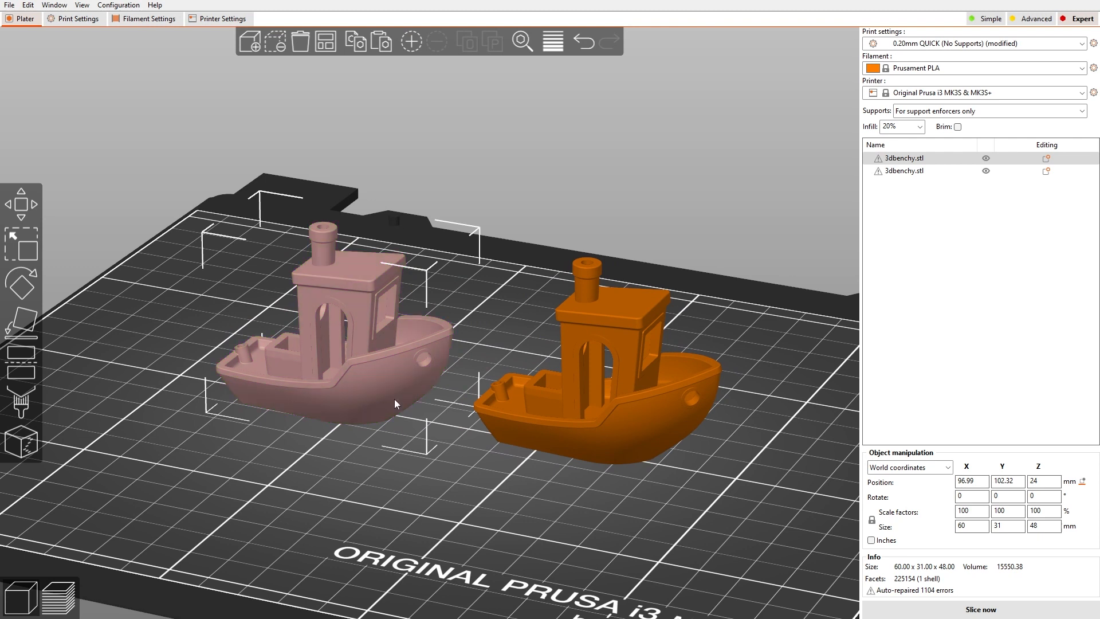
{"action": "key", "text": "ctrl+v"}
{"action": "left_click_drag", "start_coordinate": [411, 369], "coordinate": [611, 294]}
{"action": "left_click_drag", "start_coordinate": [505, 542], "coordinate": [500, 524]}
Step: Paint support enforcers on the cabin doorway arch of the first boat only and leave support painting
{"action": "left_click", "coordinate": [381, 370]}
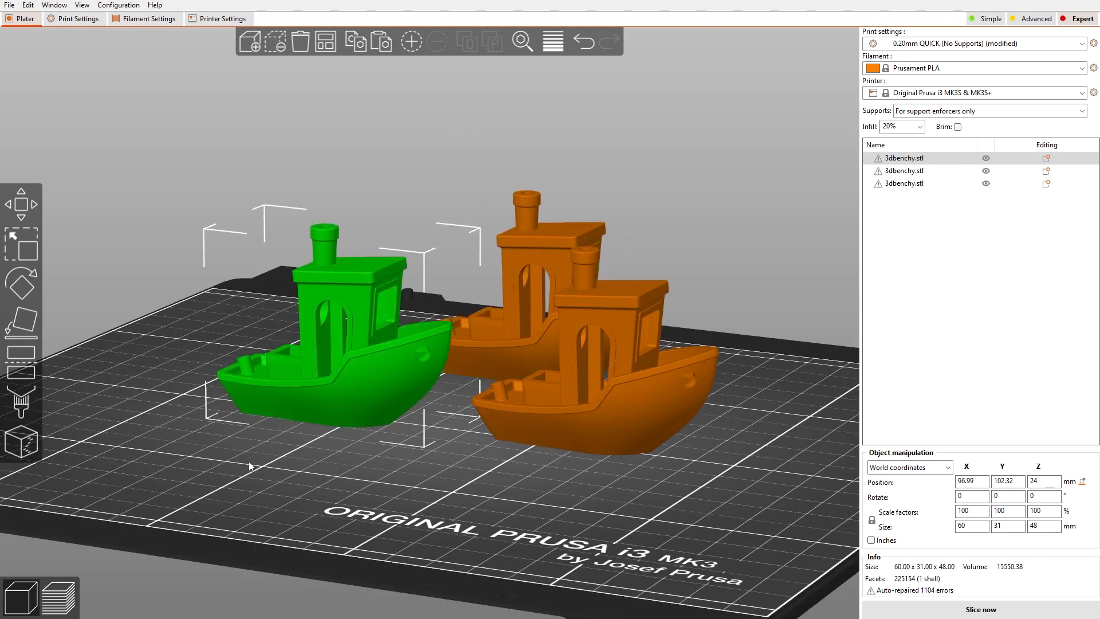
{"action": "left_click", "coordinate": [21, 403]}
{"action": "mouse_move", "coordinate": [380, 493]}
{"action": "left_mouse_down"}
{"action": "mouse_move", "coordinate": [387, 467]}
{"action": "mouse_move", "coordinate": [344, 293]}
{"action": "left_mouse_up"}
{"action": "left_click_drag", "start_coordinate": [417, 244], "coordinate": [400, 295]}
{"action": "left_click", "coordinate": [19, 207]}
Step: Slice the plate with the three separate boats and examine where supports are generated
{"action": "left_click_drag", "start_coordinate": [221, 168], "coordinate": [237, 183]}
{"action": "left_click", "coordinate": [976, 604]}
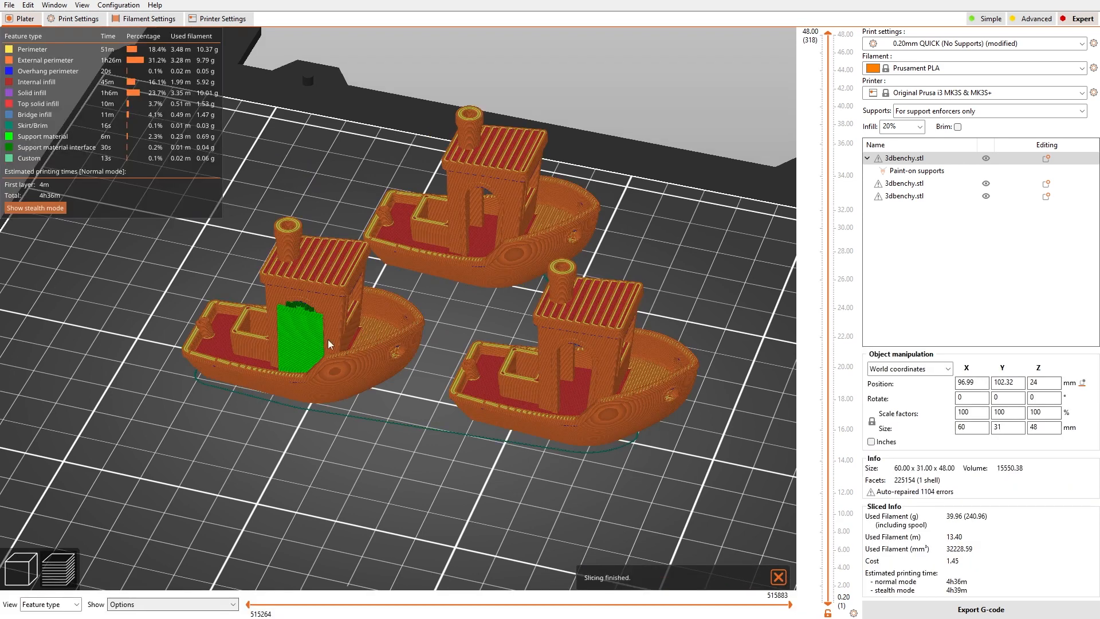
{"action": "left_click_drag", "start_coordinate": [591, 381], "coordinate": [683, 262]}
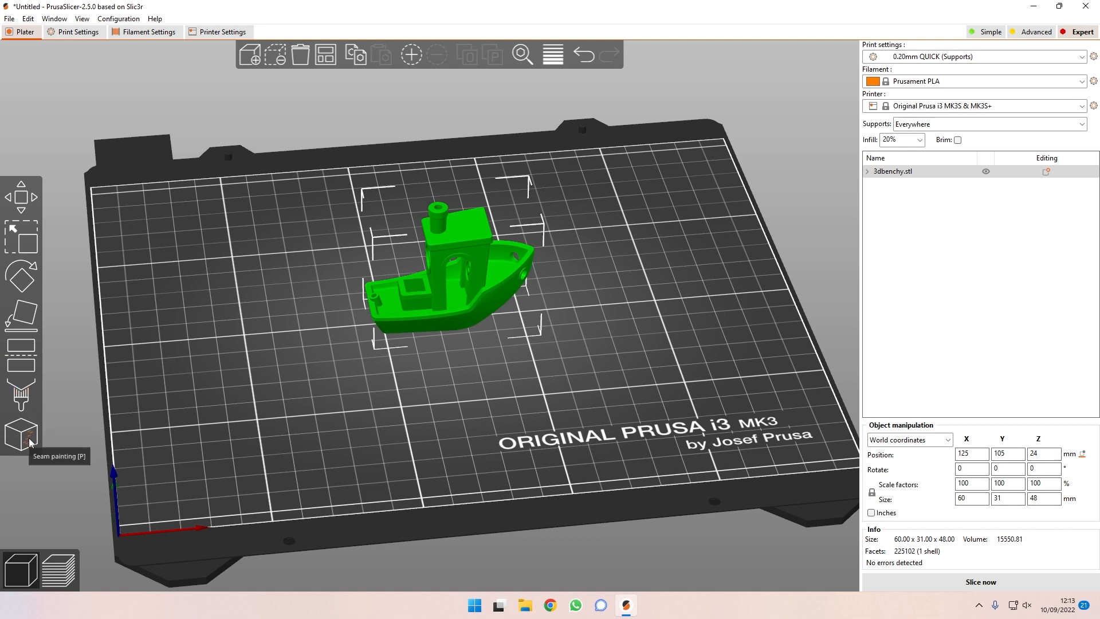
Step: Start paint-on supports on the boat and paint enforcers along the cabin doorway arch on one side
{"action": "left_click", "coordinate": [22, 394]}
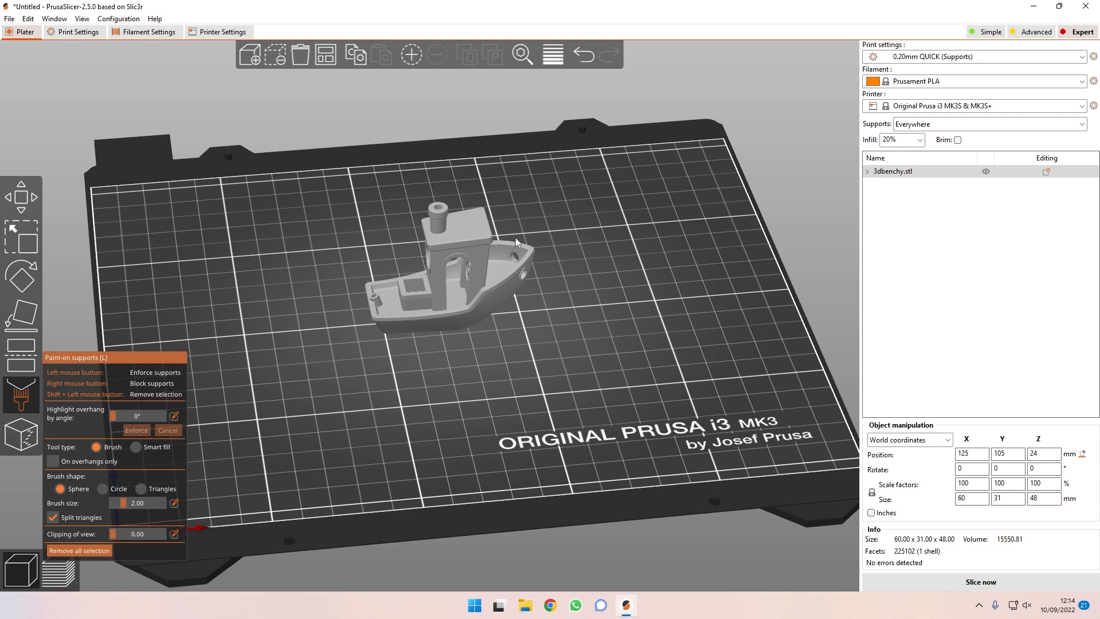
{"action": "left_click_drag", "start_coordinate": [493, 305], "coordinate": [577, 266]}
{"action": "scroll", "coordinate": [477, 235], "scroll_direction": "down", "scroll_amount": 2}
{"action": "scroll", "coordinate": [466, 197], "scroll_direction": "up", "scroll_amount": 7}
{"action": "middle_click_drag", "start_coordinate": [655, 143], "coordinate": [581, 291]}
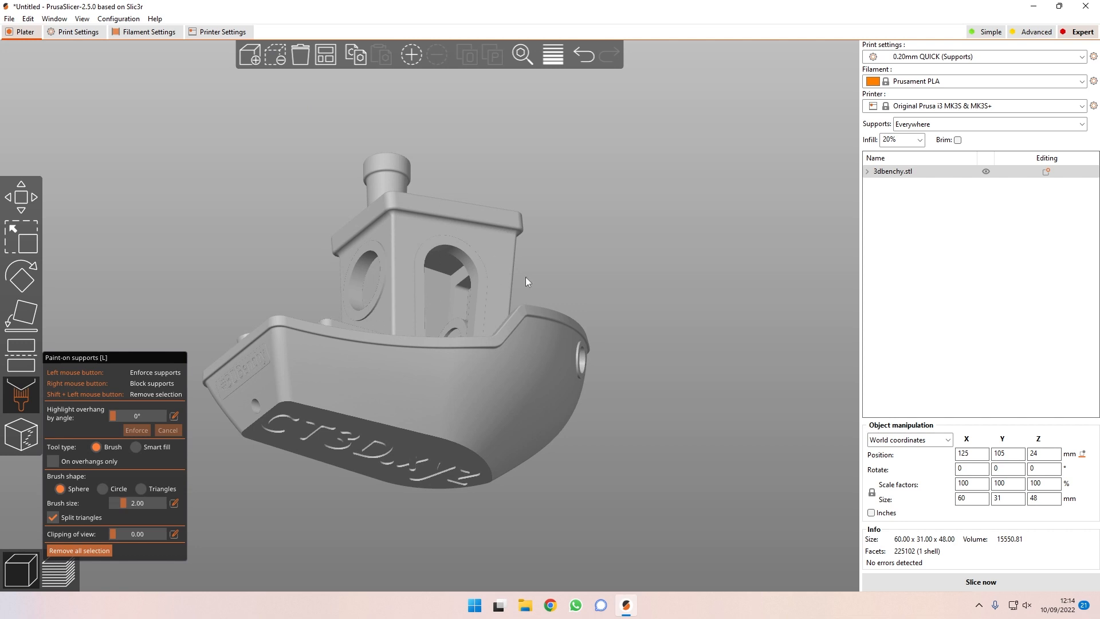
{"action": "left_click_drag", "start_coordinate": [613, 240], "coordinate": [591, 232]}
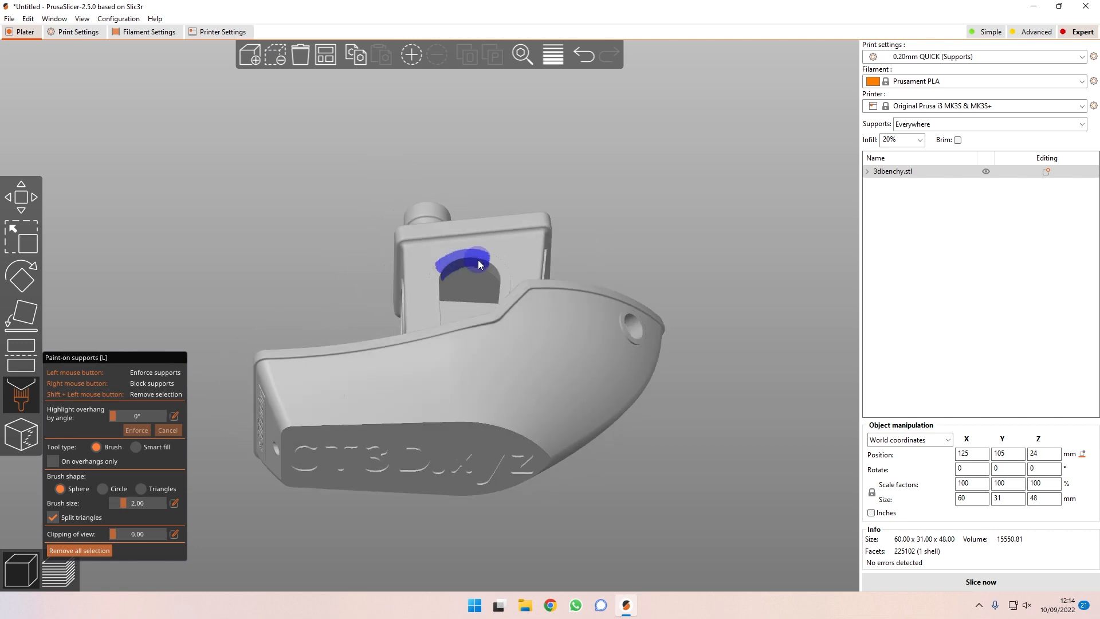
{"action": "left_click_drag", "start_coordinate": [499, 272], "coordinate": [500, 274]}
Step: Paint support enforcers along the cabin doorway arch on the opposite side of the boat
{"action": "left_click_drag", "start_coordinate": [625, 243], "coordinate": [764, 253]}
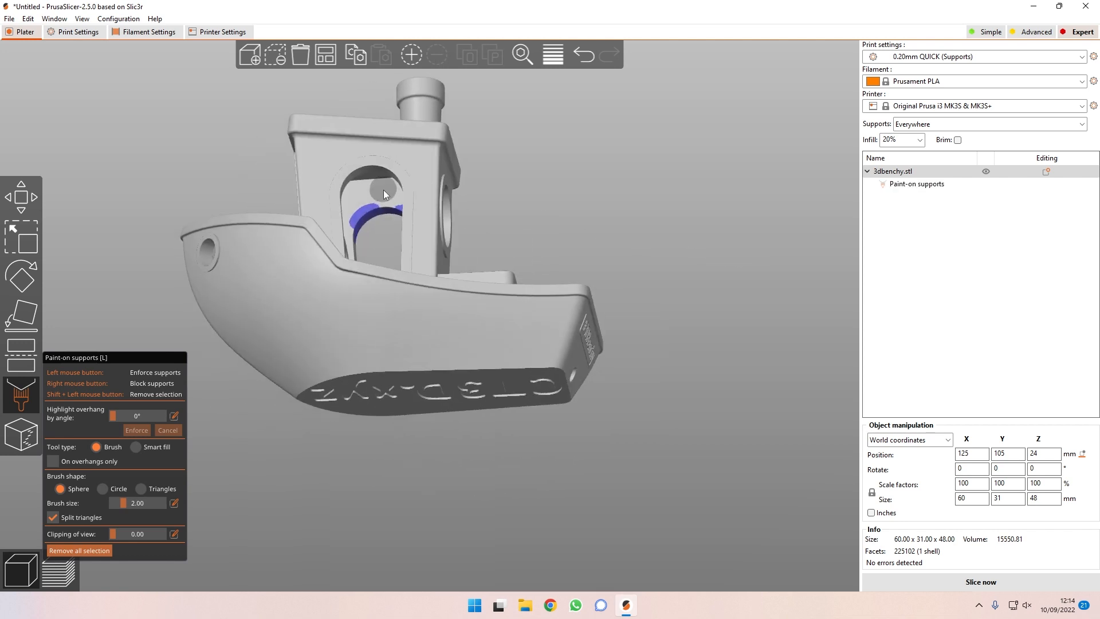
{"action": "mouse_move", "coordinate": [344, 184]}
{"action": "left_mouse_down"}
{"action": "mouse_move", "coordinate": [367, 168]}
{"action": "mouse_move", "coordinate": [403, 187]}
{"action": "left_mouse_up"}
{"action": "mouse_move", "coordinate": [590, 178]}
{"action": "left_mouse_down"}
{"action": "mouse_move", "coordinate": [527, 204]}
{"action": "mouse_move", "coordinate": [437, 216]}
{"action": "left_mouse_up"}
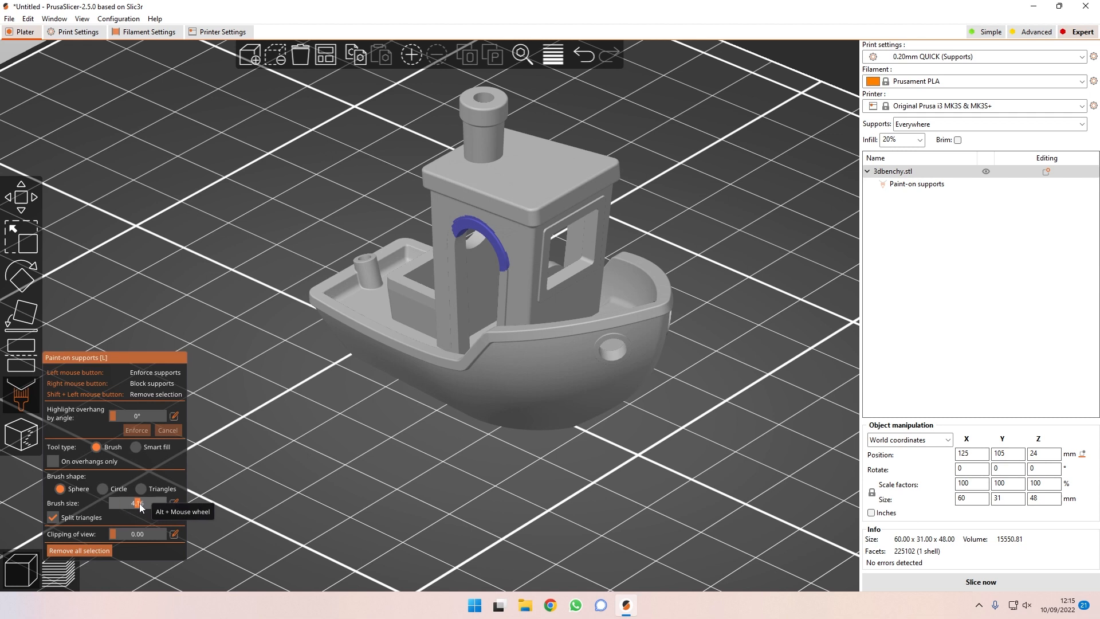
Step: Enlarge the support brush to about 4.9 and paint a wide enforcer area around the cabin doorway arch
{"action": "left_click_drag", "start_coordinate": [123, 501], "coordinate": [142, 503]}
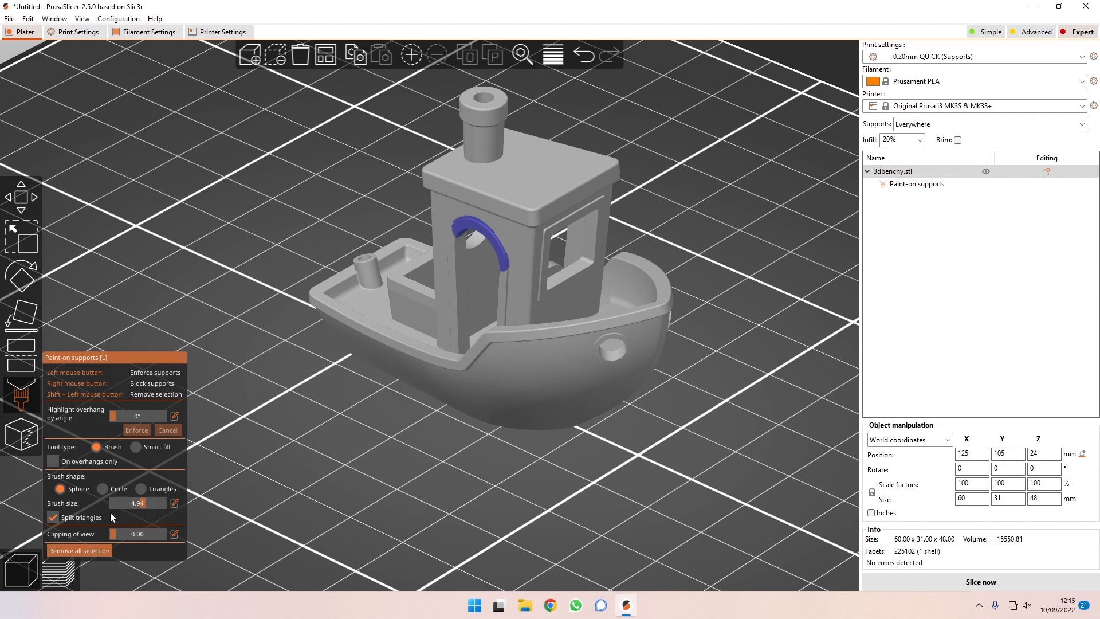
{"action": "left_click_drag", "start_coordinate": [513, 478], "coordinate": [535, 453]}
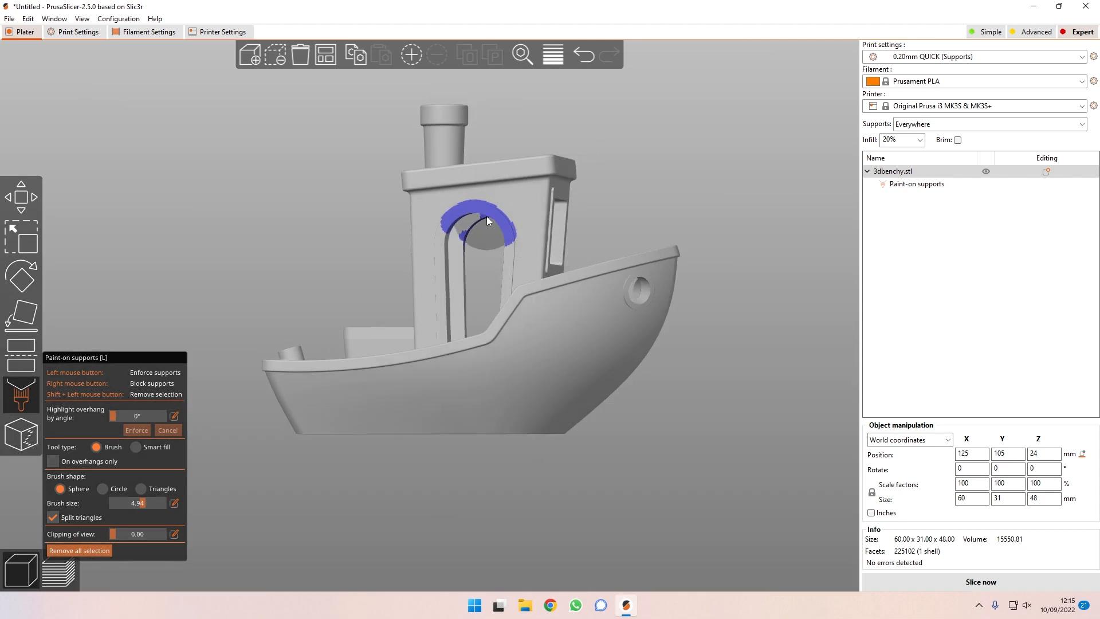
{"action": "mouse_move", "coordinate": [446, 223]}
{"action": "left_mouse_down"}
{"action": "mouse_move", "coordinate": [463, 207]}
{"action": "mouse_move", "coordinate": [479, 218]}
{"action": "left_mouse_up"}
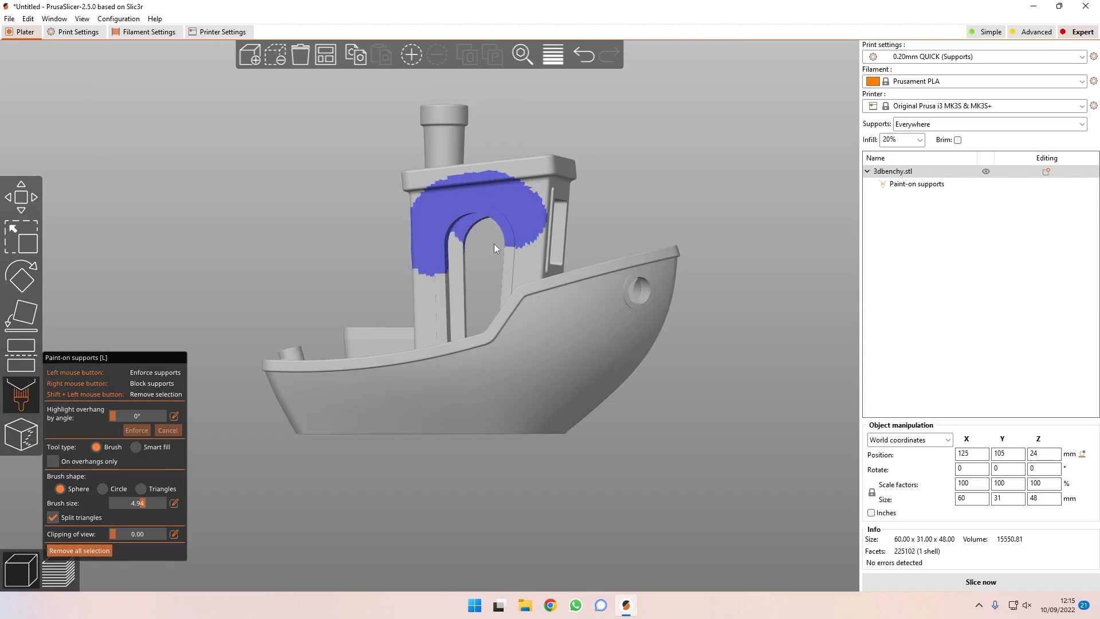
Step: Paint support blockers over the enforced area around the cabin doorway arch and close the paint-on supports tool
{"action": "mouse_move", "coordinate": [442, 217]}
{"action": "right_mouse_down"}
{"action": "mouse_move", "coordinate": [452, 203]}
{"action": "mouse_move", "coordinate": [507, 215]}
{"action": "right_mouse_up"}
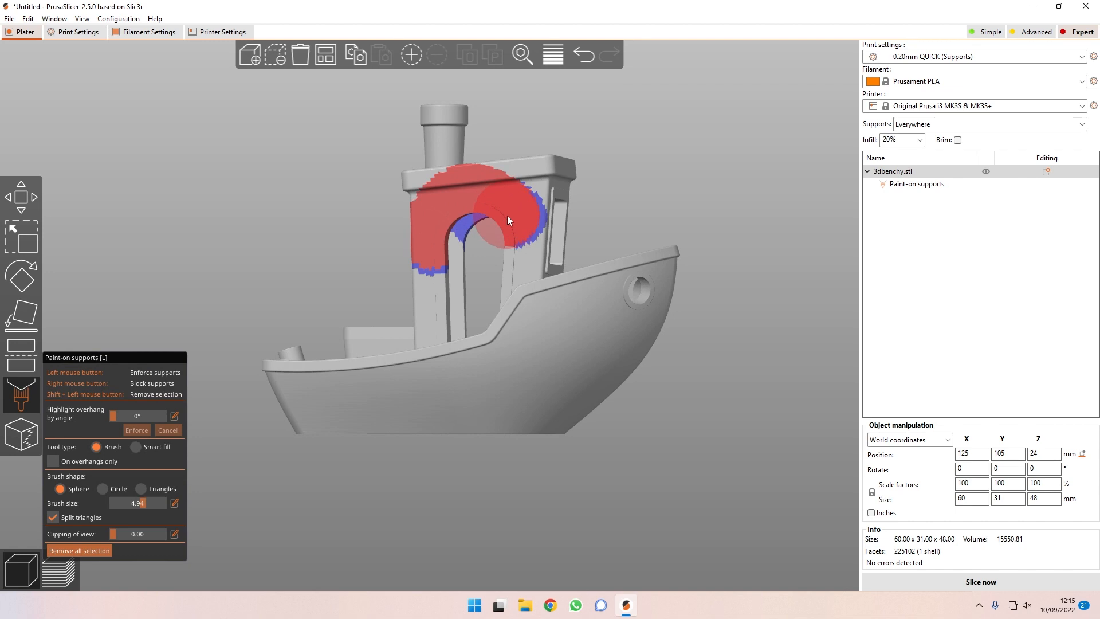
{"action": "mouse_move", "coordinate": [630, 166]}
{"action": "left_mouse_down"}
{"action": "mouse_move", "coordinate": [667, 146]}
{"action": "mouse_move", "coordinate": [716, 144]}
{"action": "left_mouse_up"}
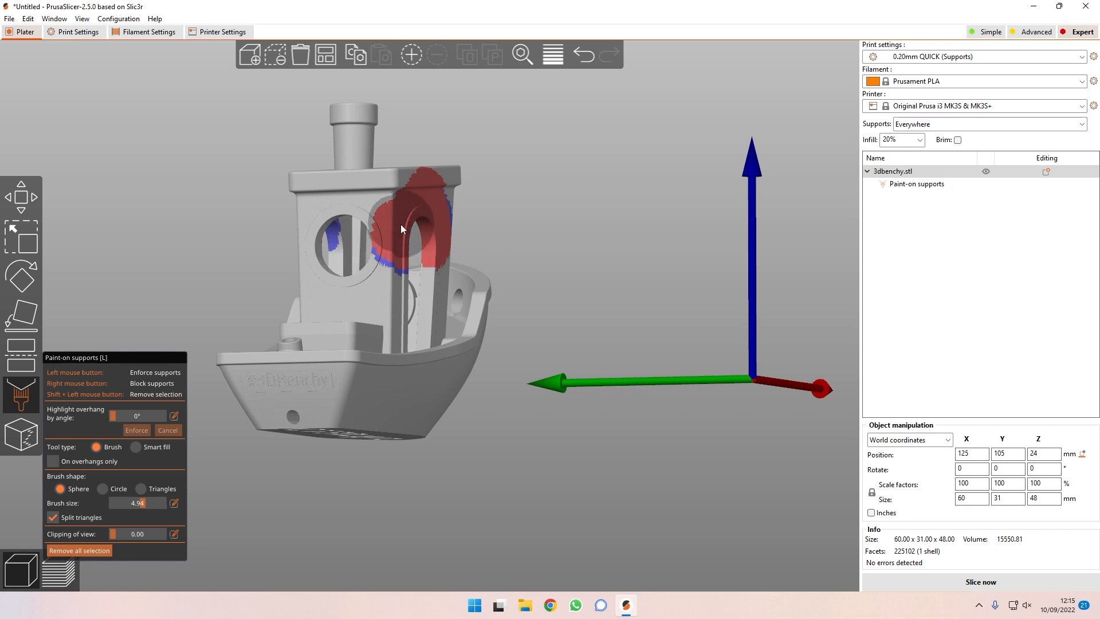
{"action": "scroll", "coordinate": [408, 173], "scroll_direction": "up", "scroll_amount": 4}
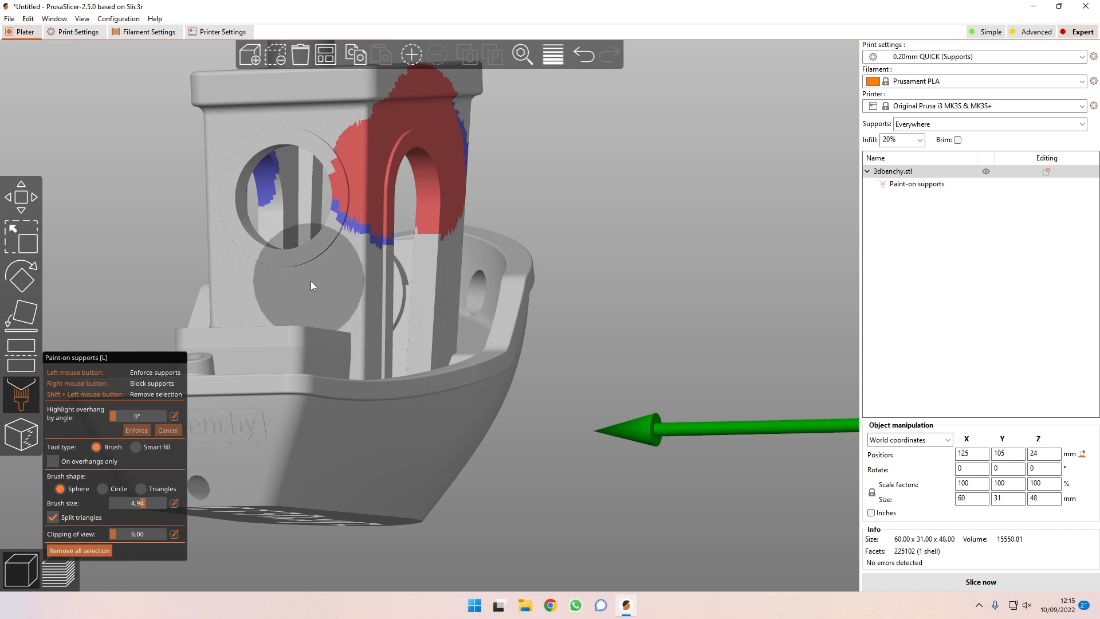
{"action": "left_click", "coordinate": [20, 395]}
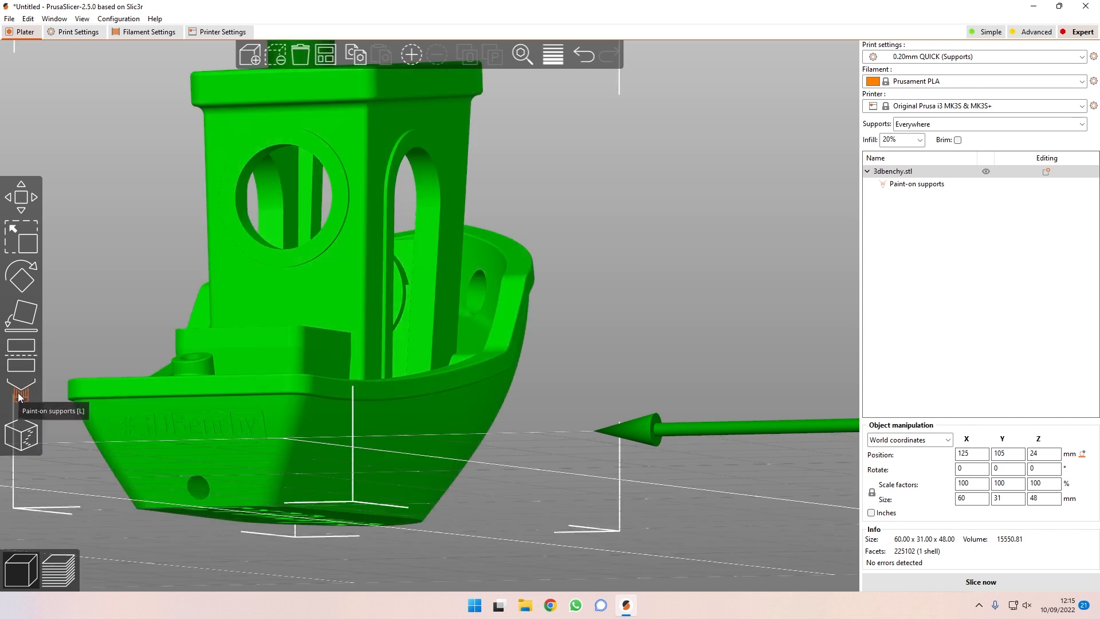
Step: Start seam painting with the 2.00 sphere brush and enforce a seam spot at the inner stern corner of the boat
{"action": "left_click_drag", "start_coordinate": [724, 215], "coordinate": [653, 243]}
{"action": "scroll", "coordinate": [478, 284], "scroll_direction": "up", "scroll_amount": 7}
{"action": "scroll", "coordinate": [478, 284], "scroll_direction": "down", "scroll_amount": 10}
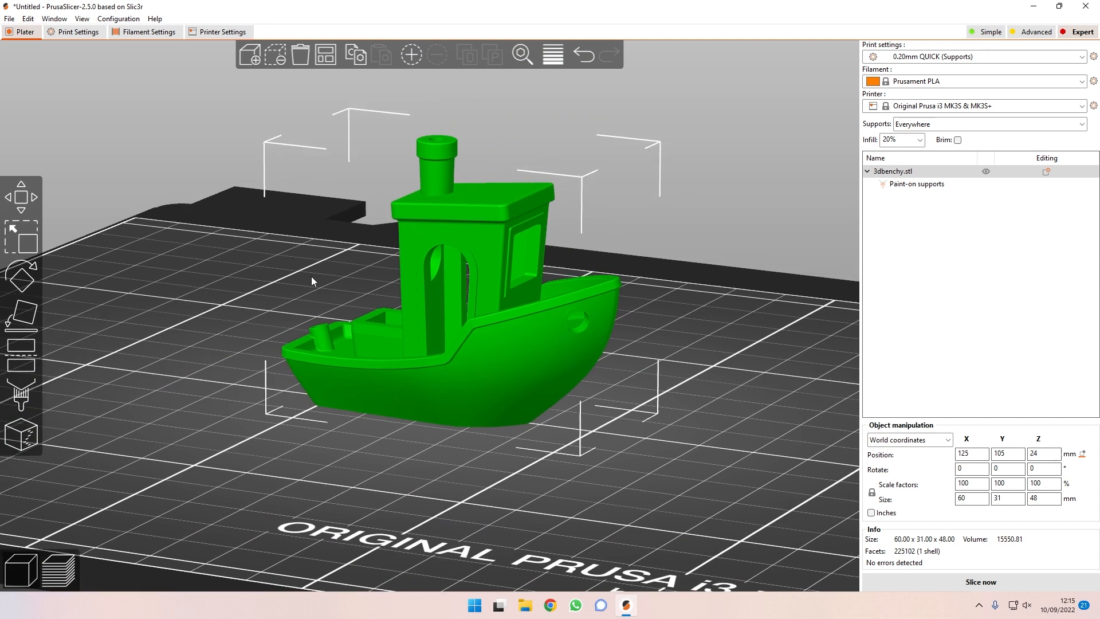
{"action": "right_click_drag", "start_coordinate": [311, 277], "coordinate": [285, 284]}
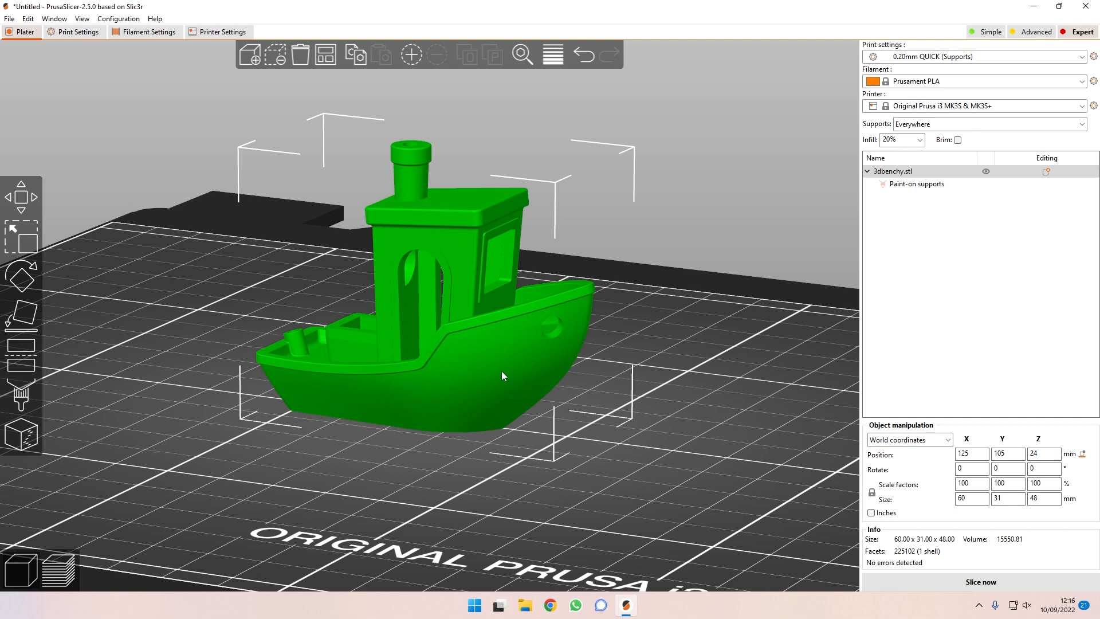
{"action": "left_click", "coordinate": [18, 435]}
{"action": "left_click_drag", "start_coordinate": [684, 357], "coordinate": [751, 294]}
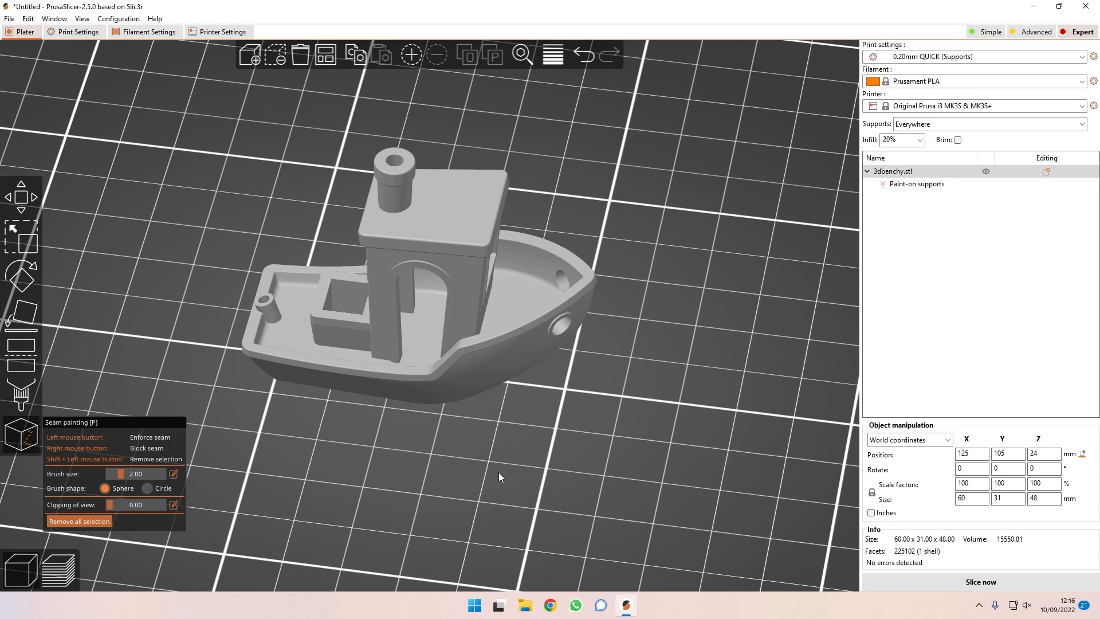
{"action": "mouse_move", "coordinate": [628, 406]}
{"action": "left_mouse_down"}
{"action": "mouse_move", "coordinate": [626, 395]}
{"action": "mouse_move", "coordinate": [529, 384]}
{"action": "left_mouse_up"}
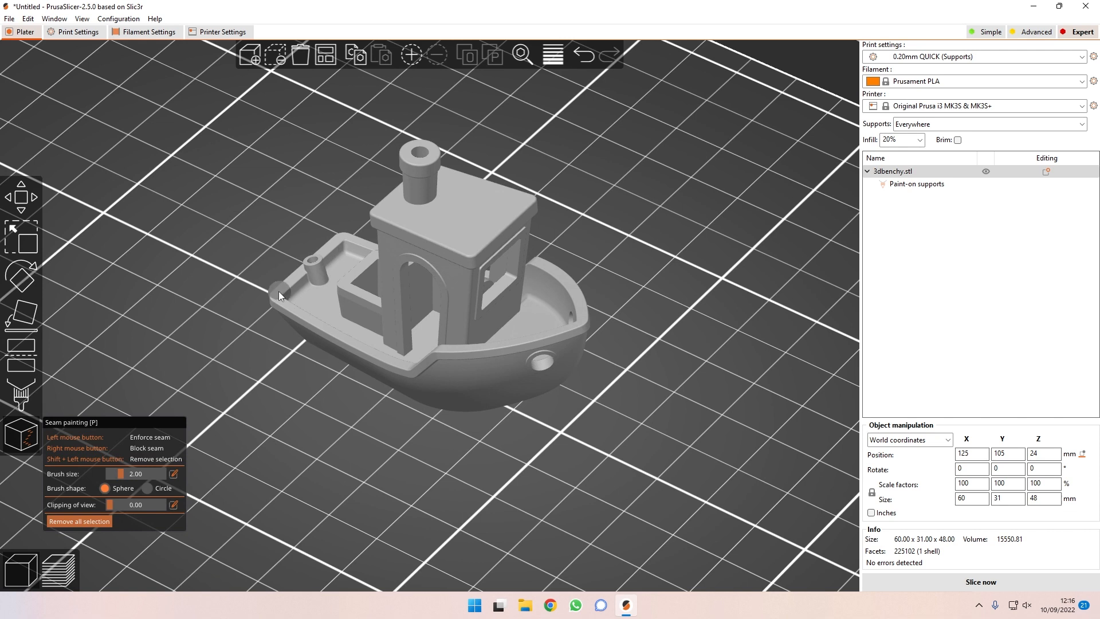
{"action": "scroll", "coordinate": [278, 291], "scroll_direction": "down", "scroll_amount": 5}
{"action": "scroll", "coordinate": [296, 215], "scroll_direction": "up", "scroll_amount": 10}
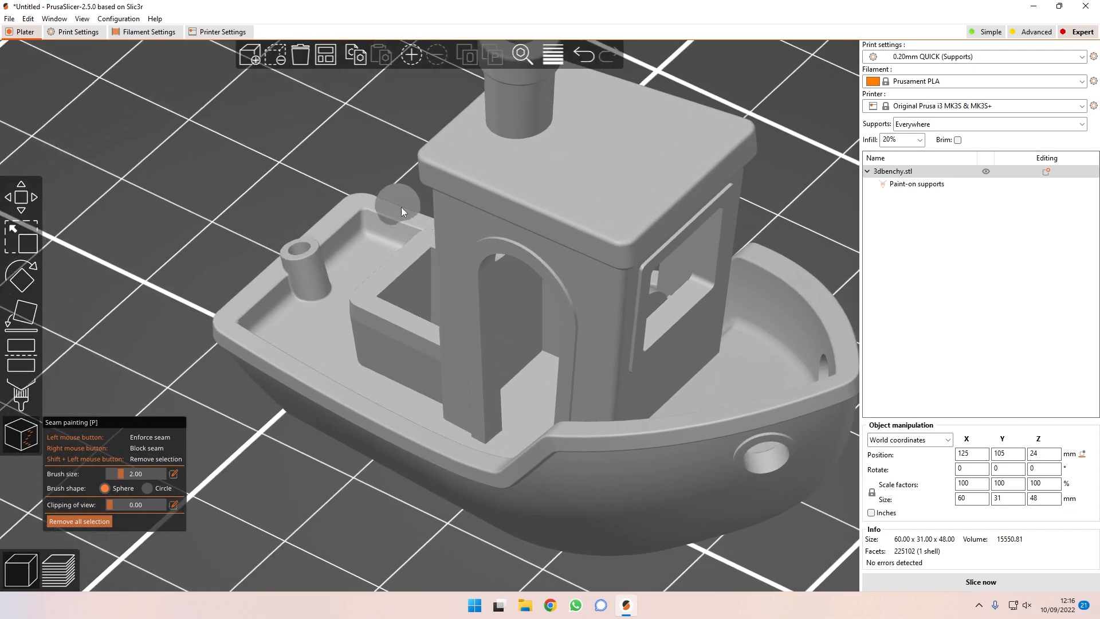
{"action": "left_click", "coordinate": [365, 231]}
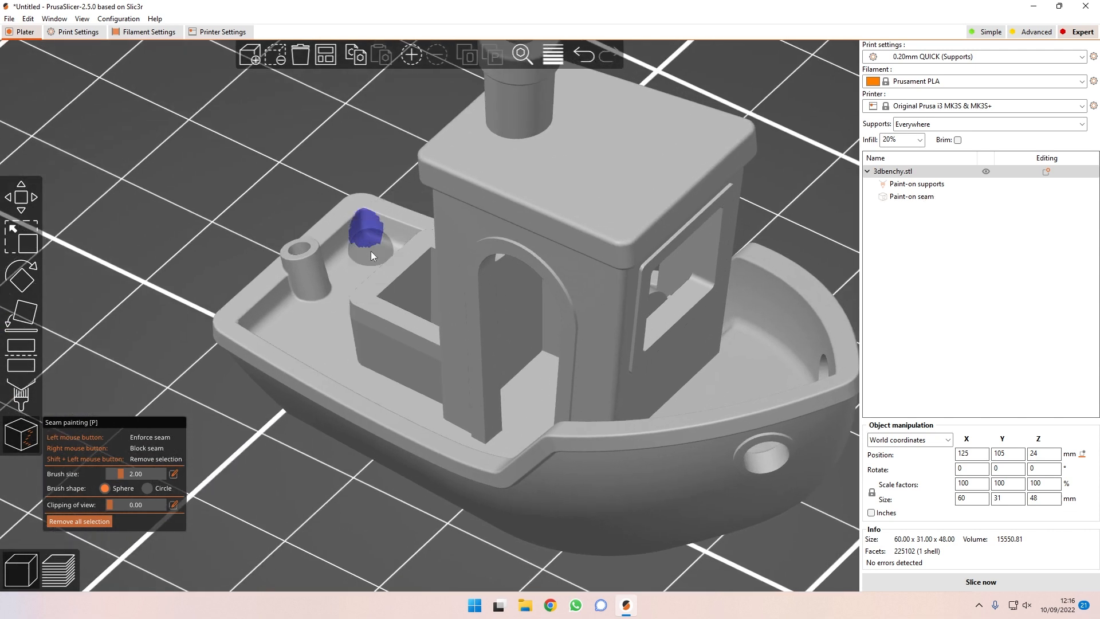
Step: Slice the boat with the painted supports and seam, and return to the 3D editor view
{"action": "scroll", "coordinate": [366, 235], "scroll_direction": "down", "scroll_amount": 3}
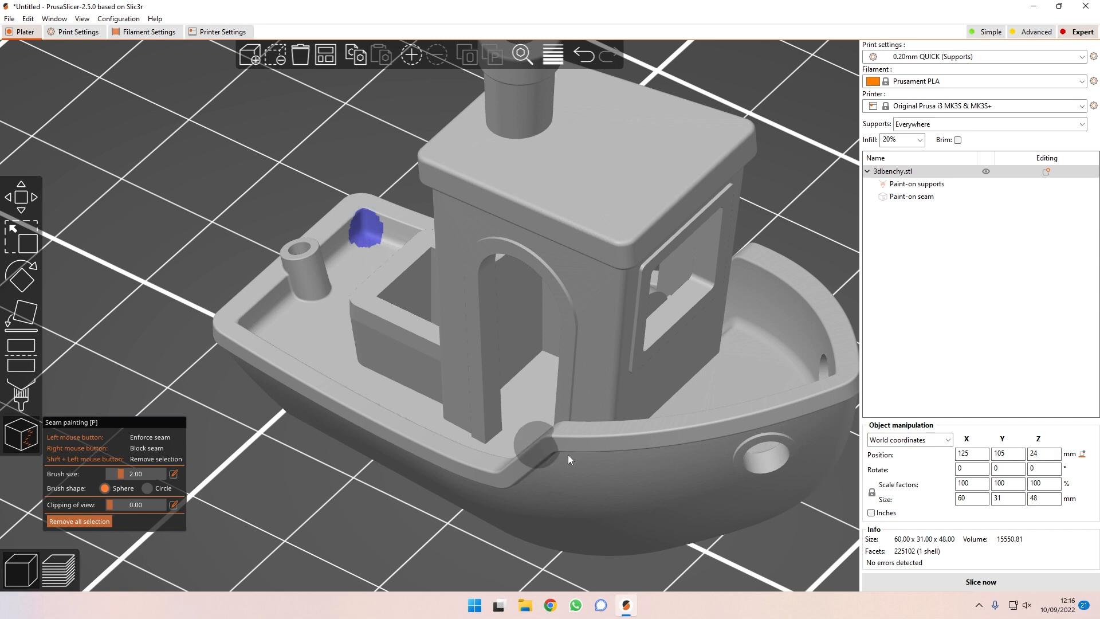
{"action": "key", "text": "ctrl+r"}
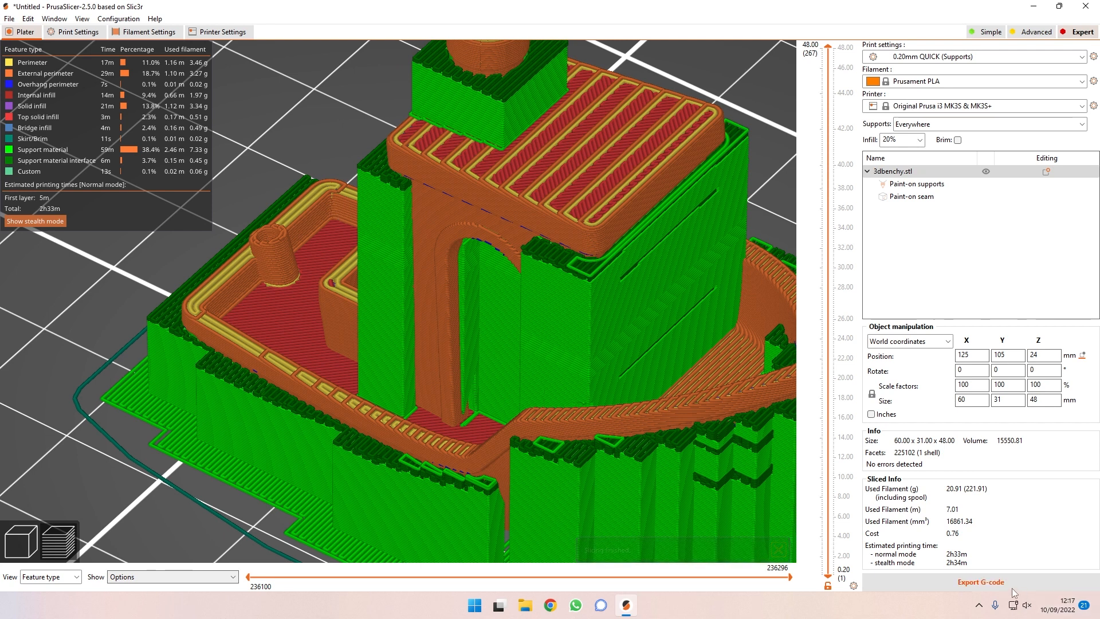
{"action": "left_click", "coordinate": [20, 540]}
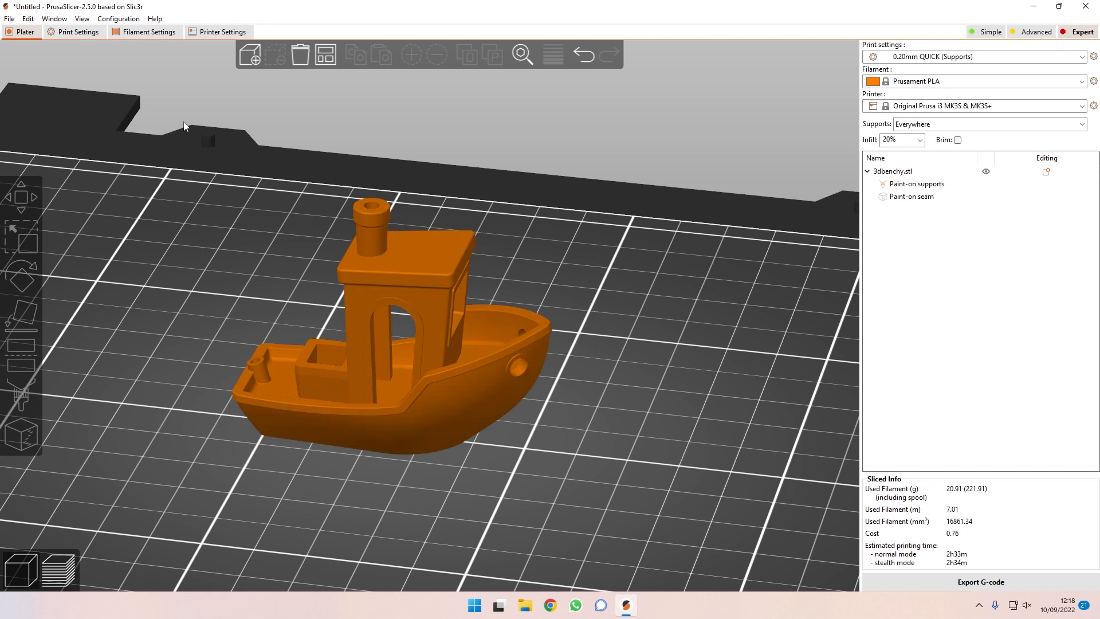
Step: Open the print settings and compare the layers and perimeters options in Simple and Expert mode
{"action": "left_click", "coordinate": [71, 33]}
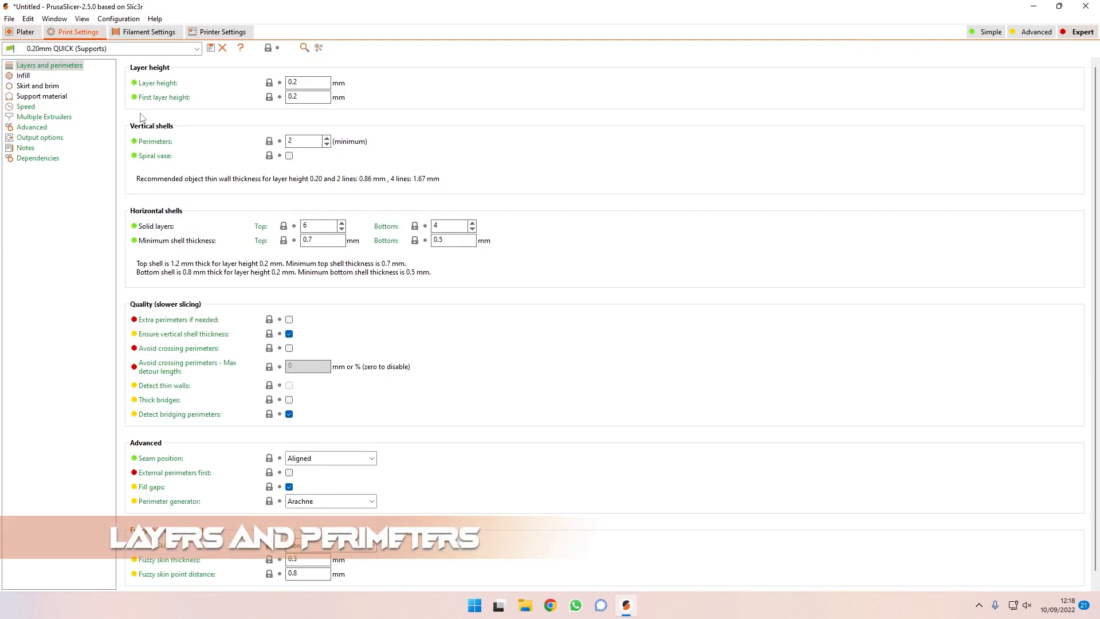
{"action": "left_click", "coordinate": [988, 33]}
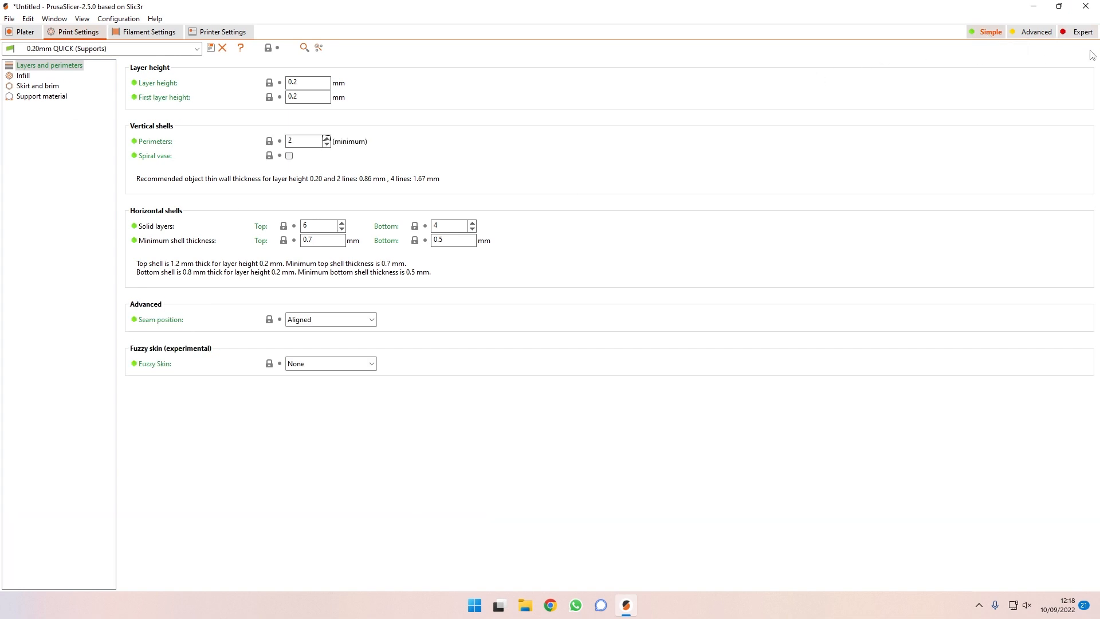
{"action": "left_click", "coordinate": [1082, 33]}
{"action": "scroll", "coordinate": [189, 189], "scroll_direction": "down", "scroll_amount": 1}
{"action": "scroll", "coordinate": [217, 249], "scroll_direction": "up", "scroll_amount": 1}
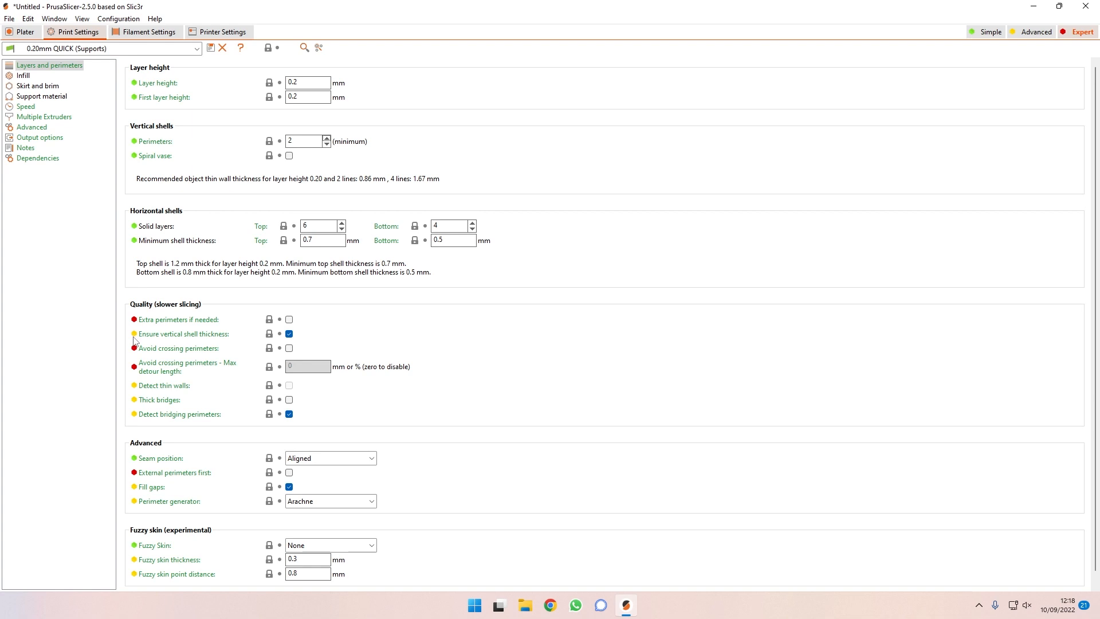
Step: Examine the quality, advanced and fuzzy skin options for layers and perimeters, including the perimeter generator choices
{"action": "scroll", "coordinate": [200, 295], "scroll_direction": "down", "scroll_amount": 1}
{"action": "mouse_move", "coordinate": [138, 313]}
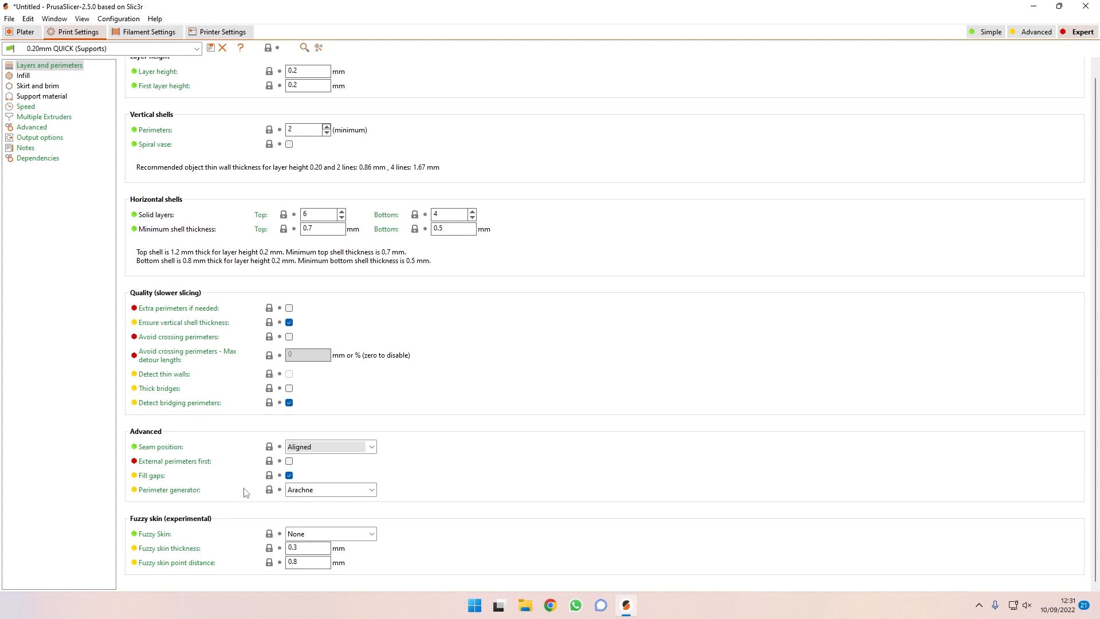
{"action": "left_click", "coordinate": [372, 490]}
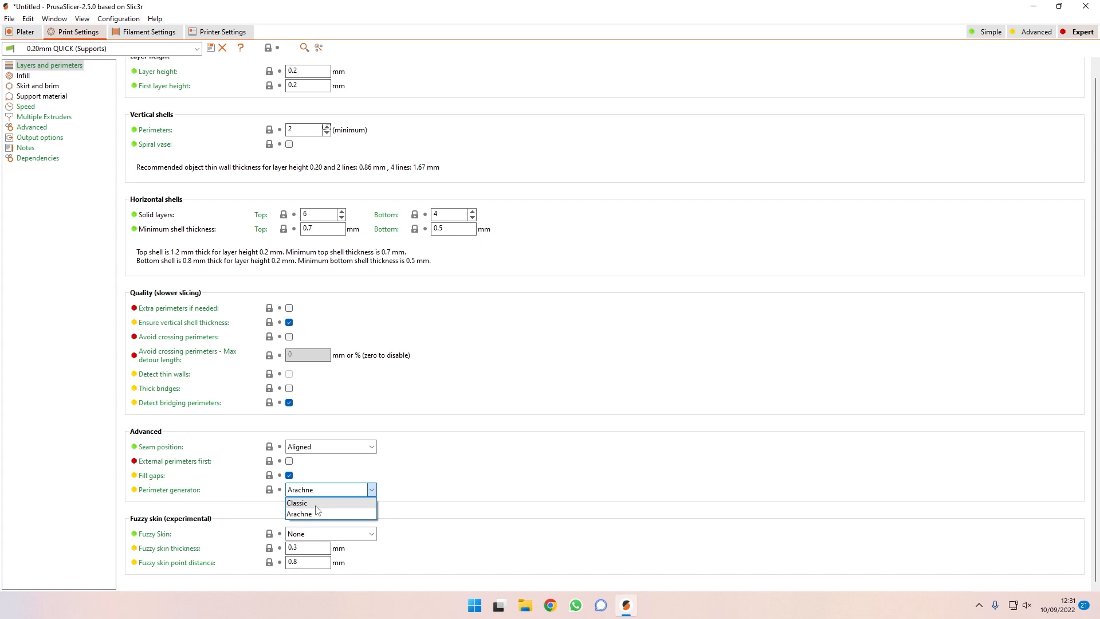
{"action": "left_click", "coordinate": [254, 497]}
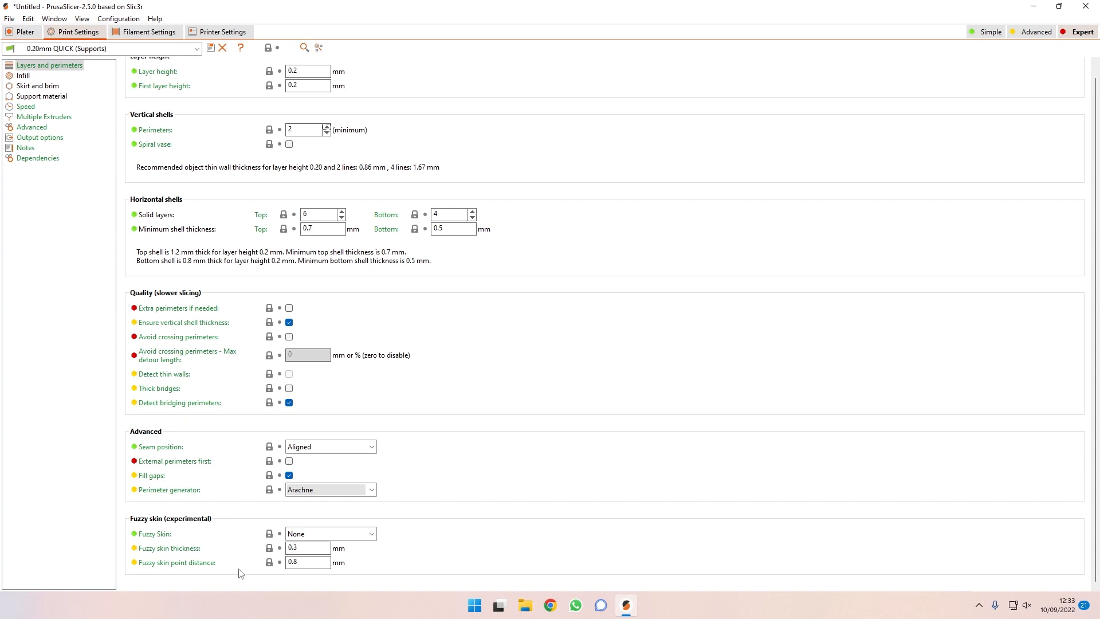
{"action": "scroll", "coordinate": [574, 426], "scroll_direction": "up", "scroll_amount": 1}
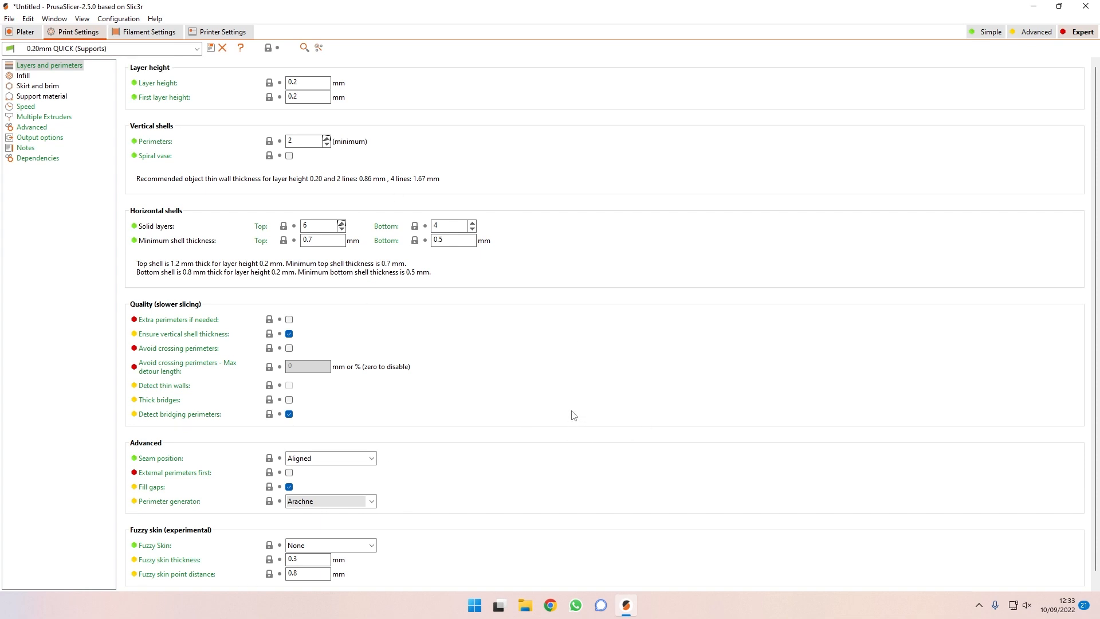
Step: Open the infill settings, enable ironing to review the ironing types, and disable ironing again
{"action": "left_click", "coordinate": [26, 76]}
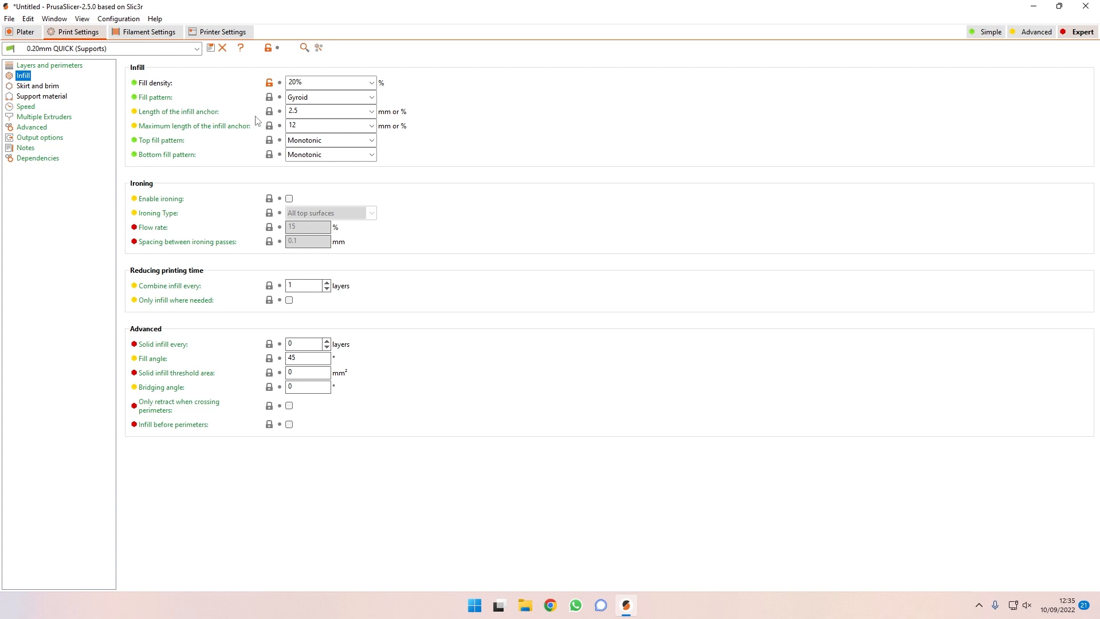
{"action": "mouse_move", "coordinate": [250, 130]}
{"action": "left_click", "coordinate": [288, 198]}
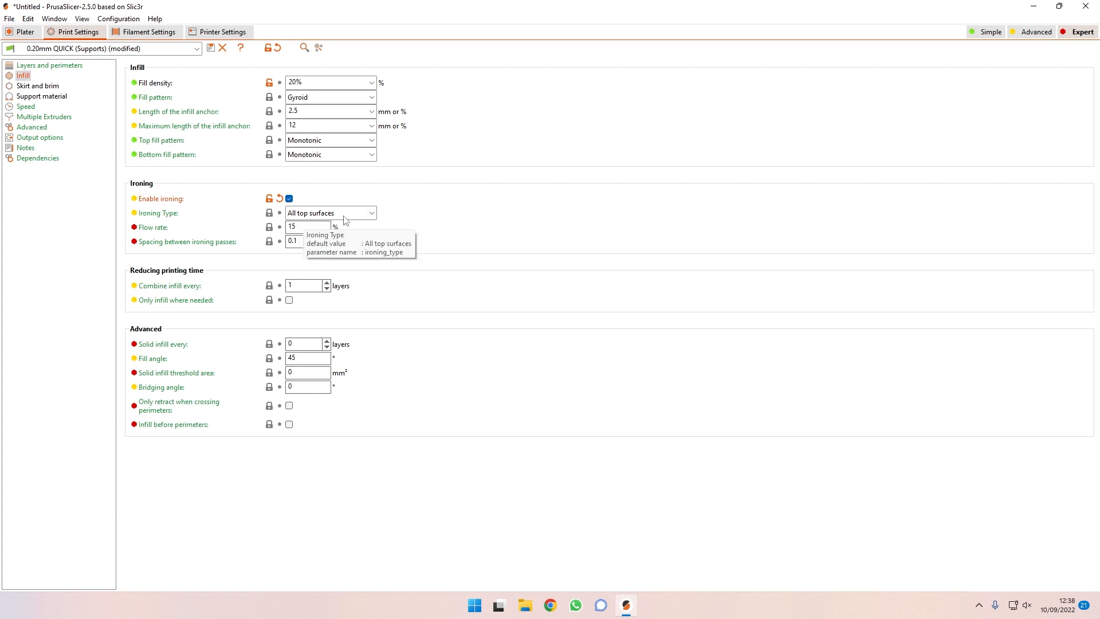
{"action": "left_click", "coordinate": [364, 215]}
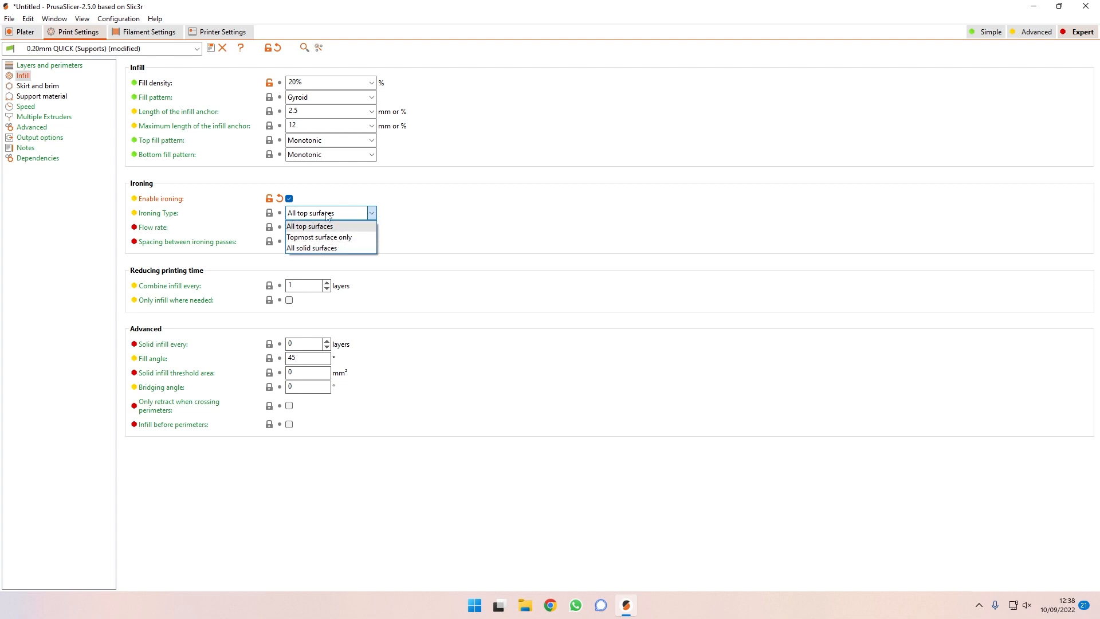
{"action": "left_click", "coordinate": [289, 198]}
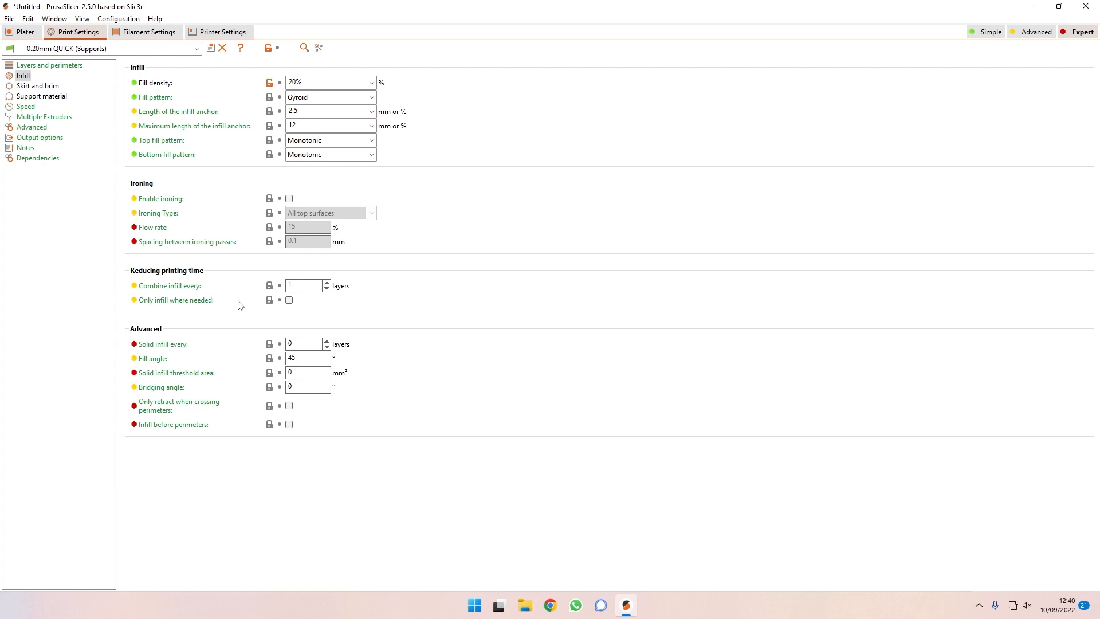
Step: Try combining infill every 2 layers and restore the interval to 1 layer
{"action": "left_click", "coordinate": [305, 289]}
{"action": "left_click", "coordinate": [326, 283]}
{"action": "mouse_move", "coordinate": [290, 289]}
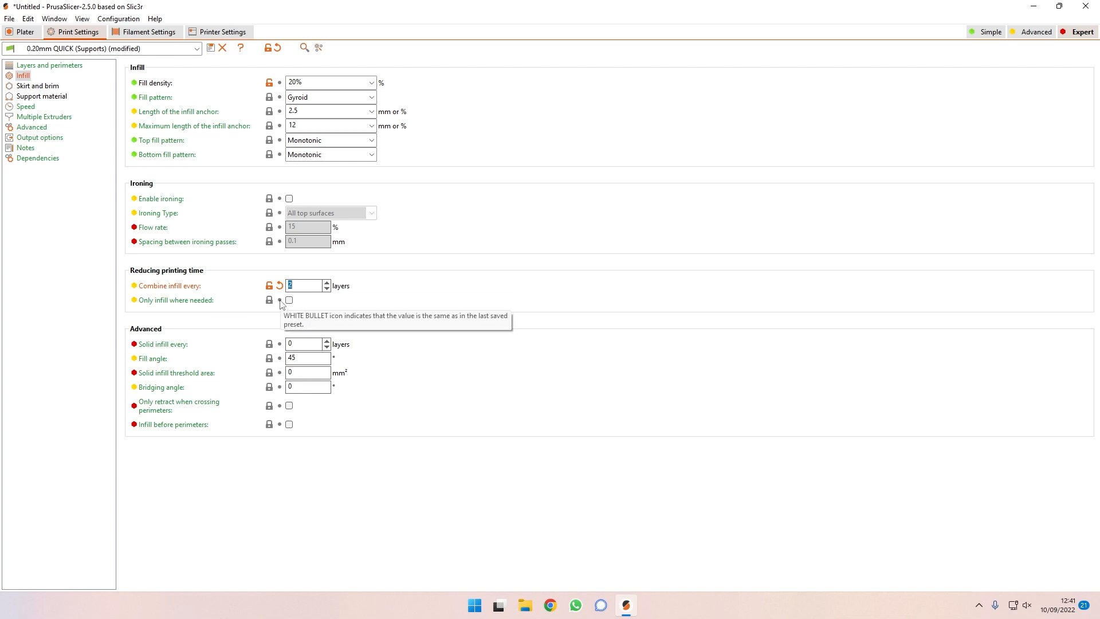
{"action": "left_click", "coordinate": [327, 288]}
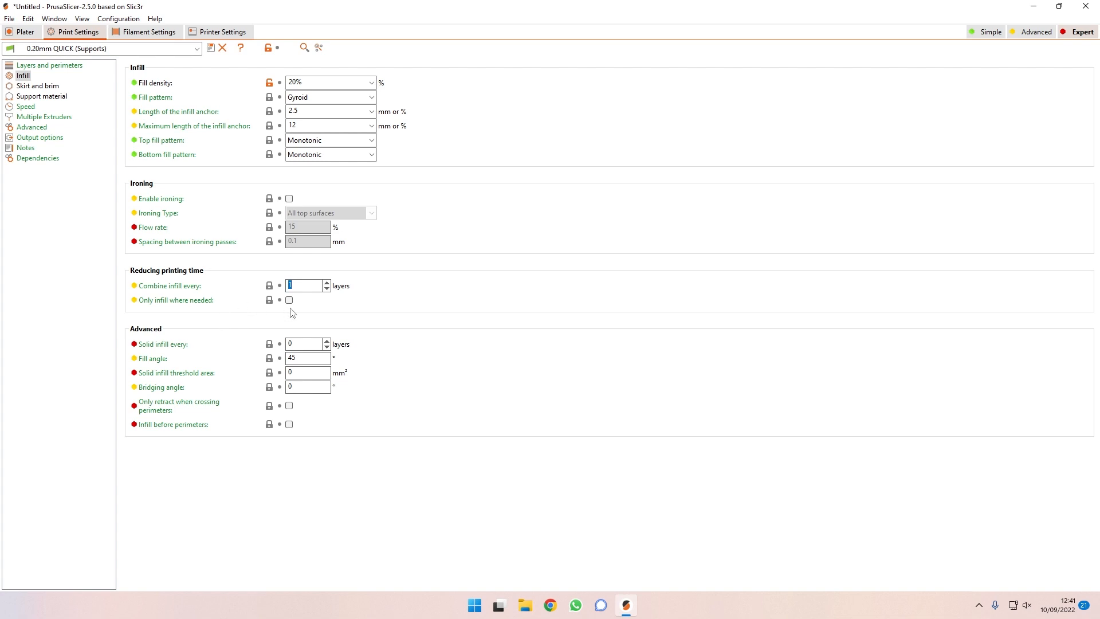
{"action": "mouse_move", "coordinate": [289, 302]}
Step: Try raising the layer interval for solid infill in the advanced infill settings
{"action": "mouse_move", "coordinate": [181, 351]}
{"action": "left_click", "coordinate": [326, 342]}
{"action": "mouse_move", "coordinate": [331, 351]}
{"action": "scroll", "coordinate": [330, 351], "scroll_direction": "down", "scroll_amount": 2}
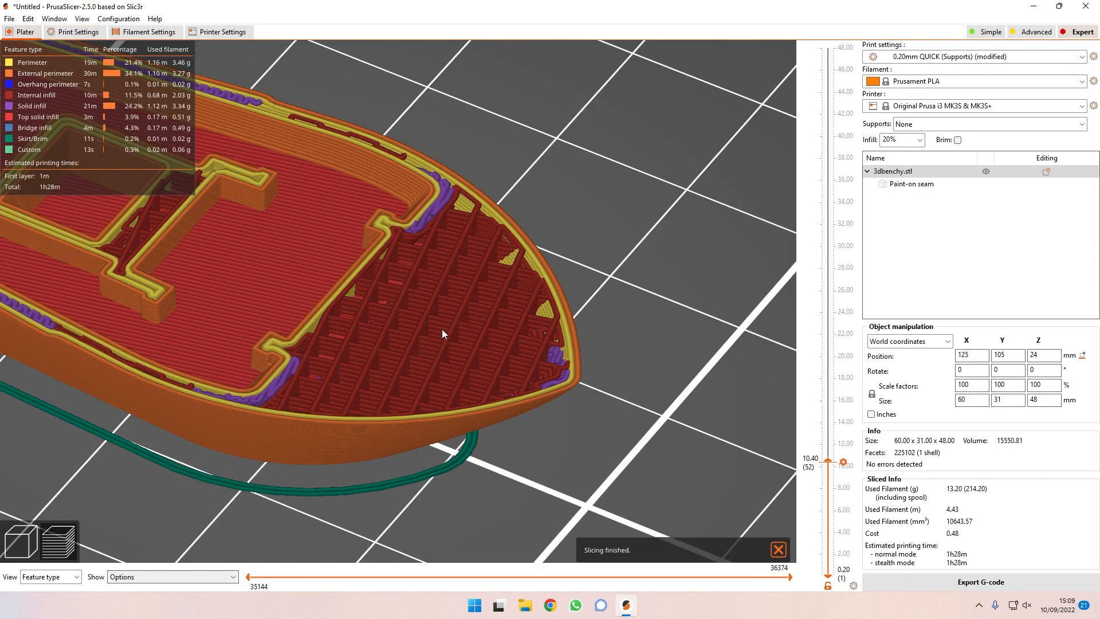
Step: Set the infill fill angle to 90° and slice the boat again
{"action": "left_click", "coordinate": [74, 31]}
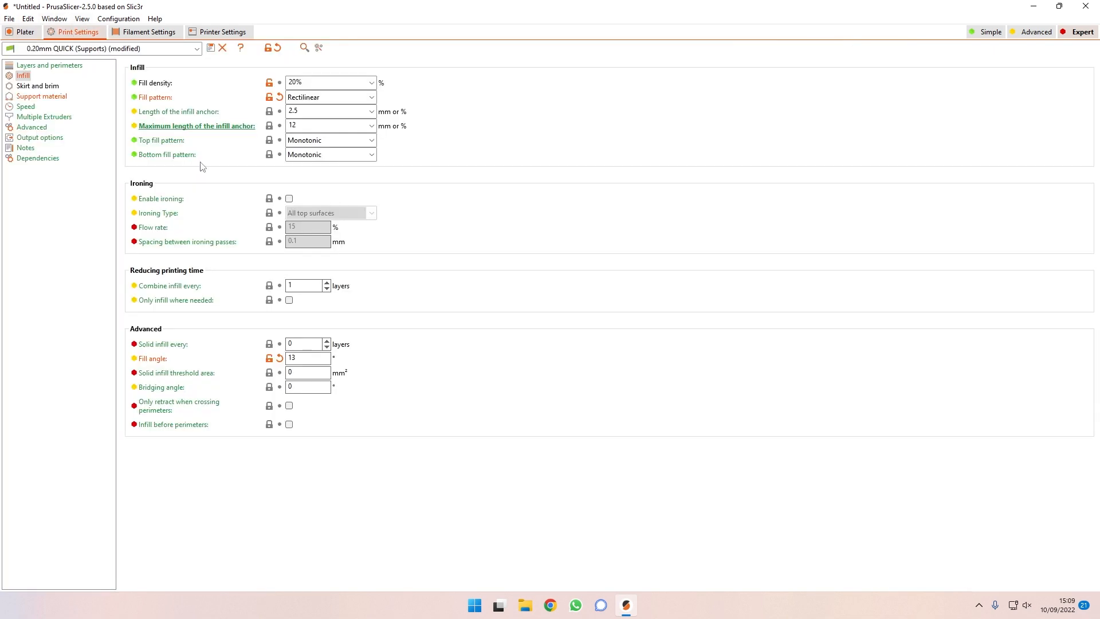
{"action": "double_click", "coordinate": [302, 356]}
{"action": "type", "text": "90"}
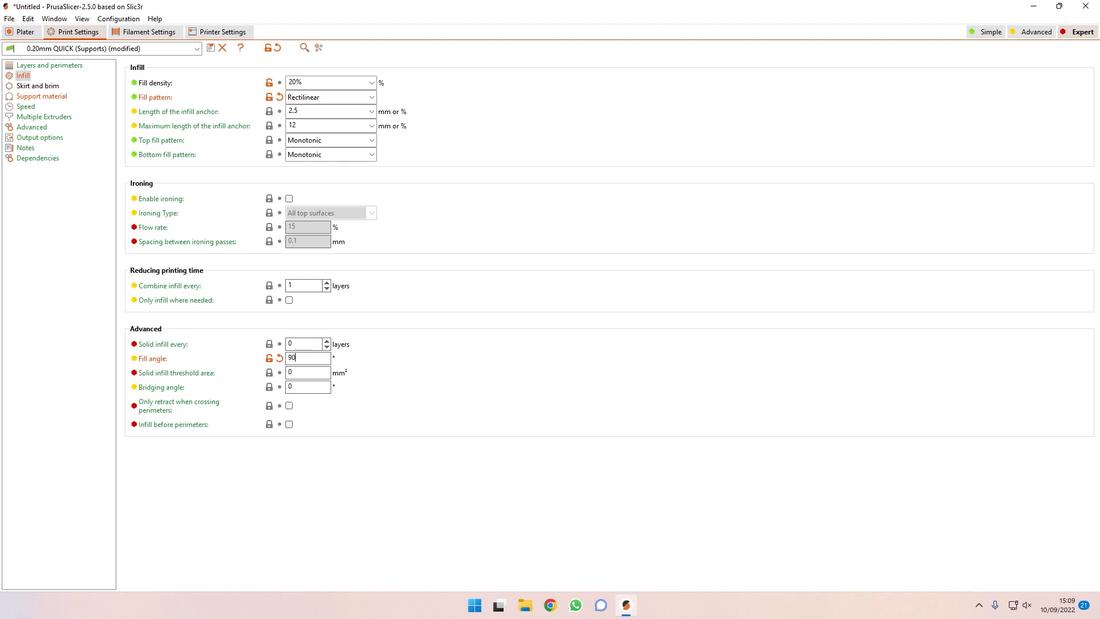
{"action": "left_click", "coordinate": [23, 32]}
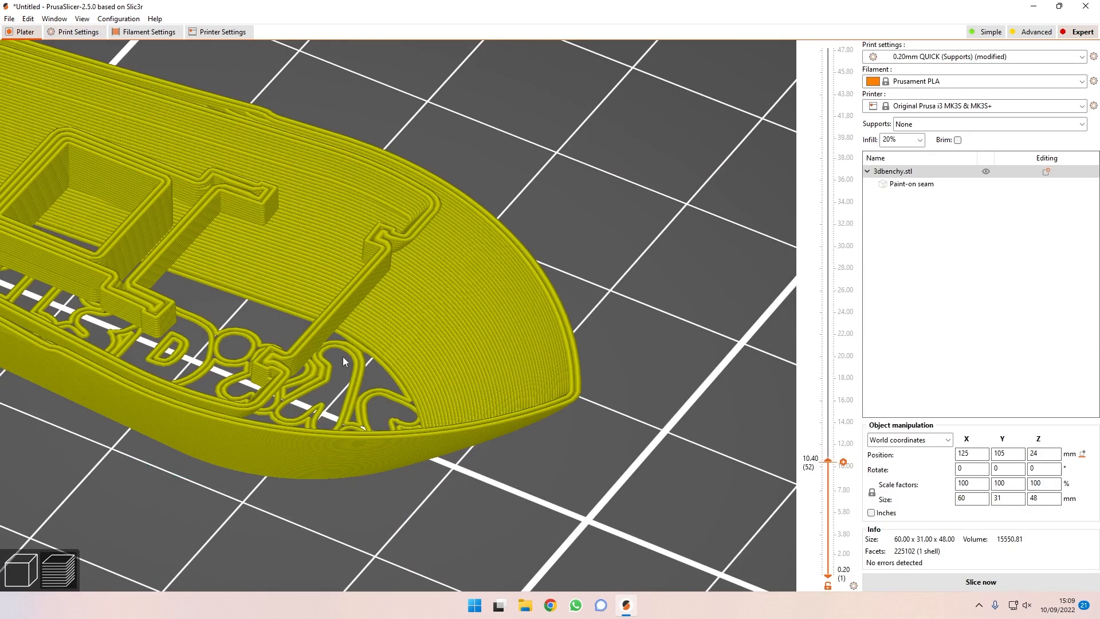
{"action": "left_click", "coordinate": [981, 581]}
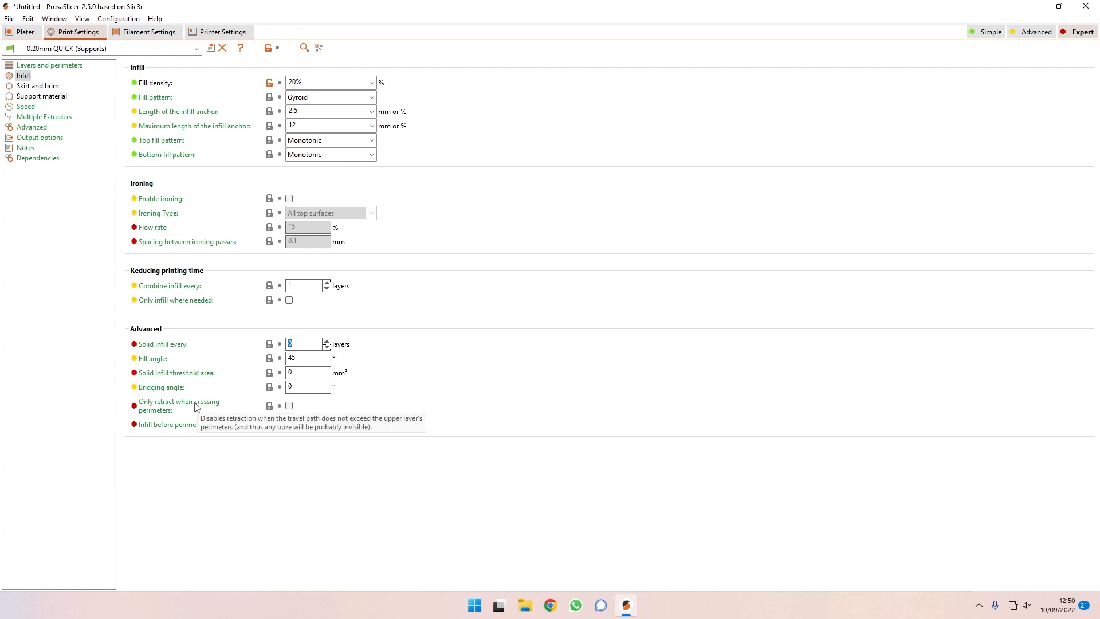
Step: Examine the remaining advanced infill options, the skirt and brim settings, and the full-height skirt around the sliced boat
{"action": "mouse_move", "coordinate": [201, 413]}
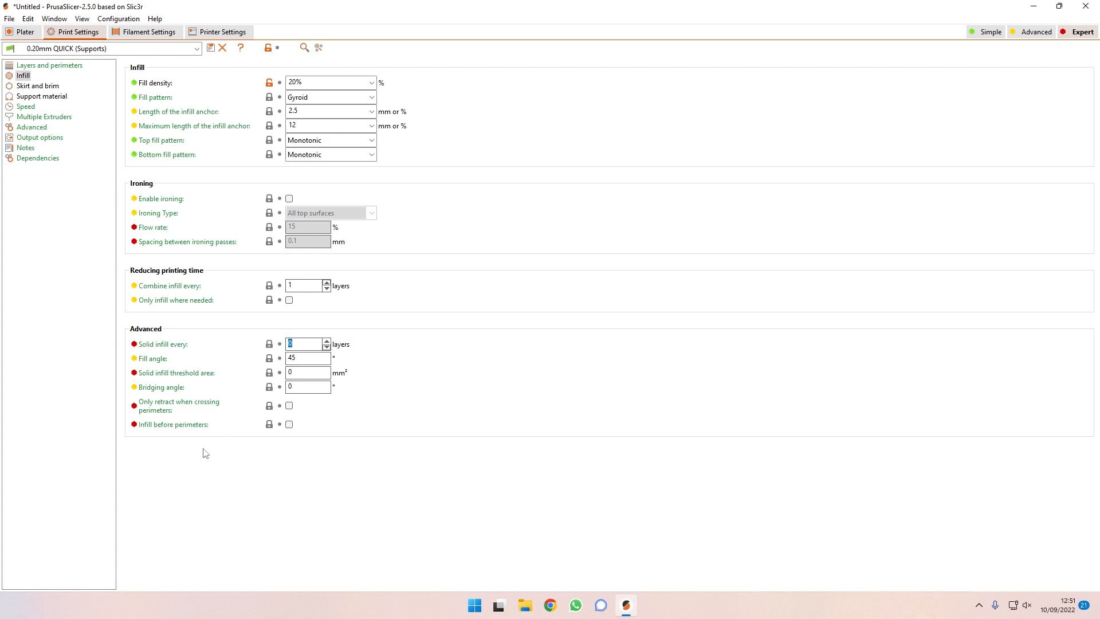
{"action": "left_click", "coordinate": [55, 85]}
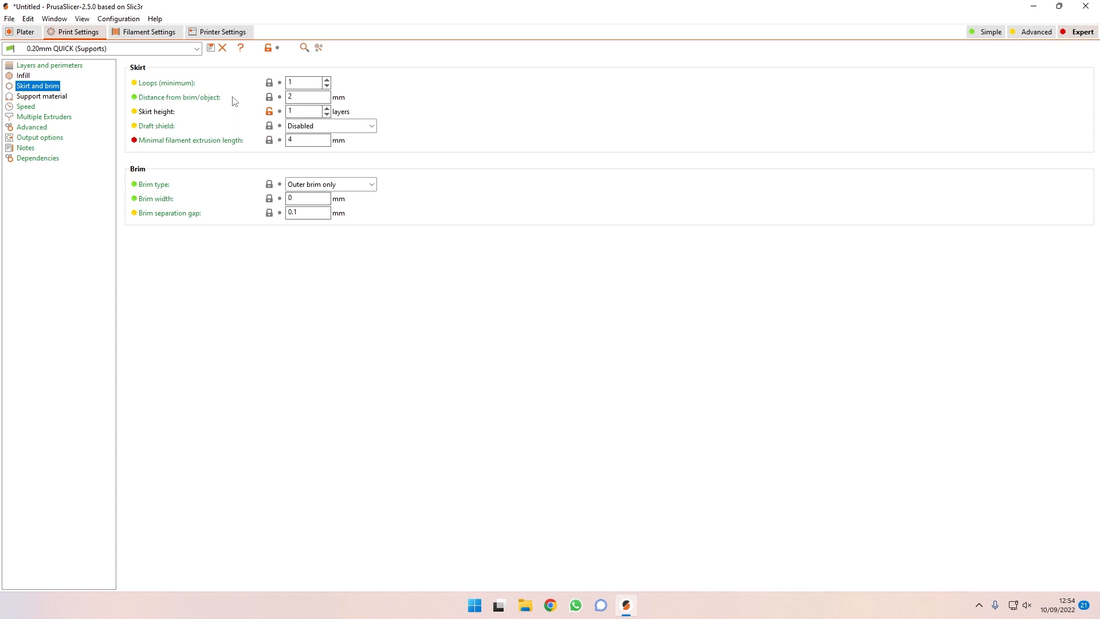
{"action": "mouse_move", "coordinate": [183, 89]}
{"action": "mouse_move", "coordinate": [315, 87]}
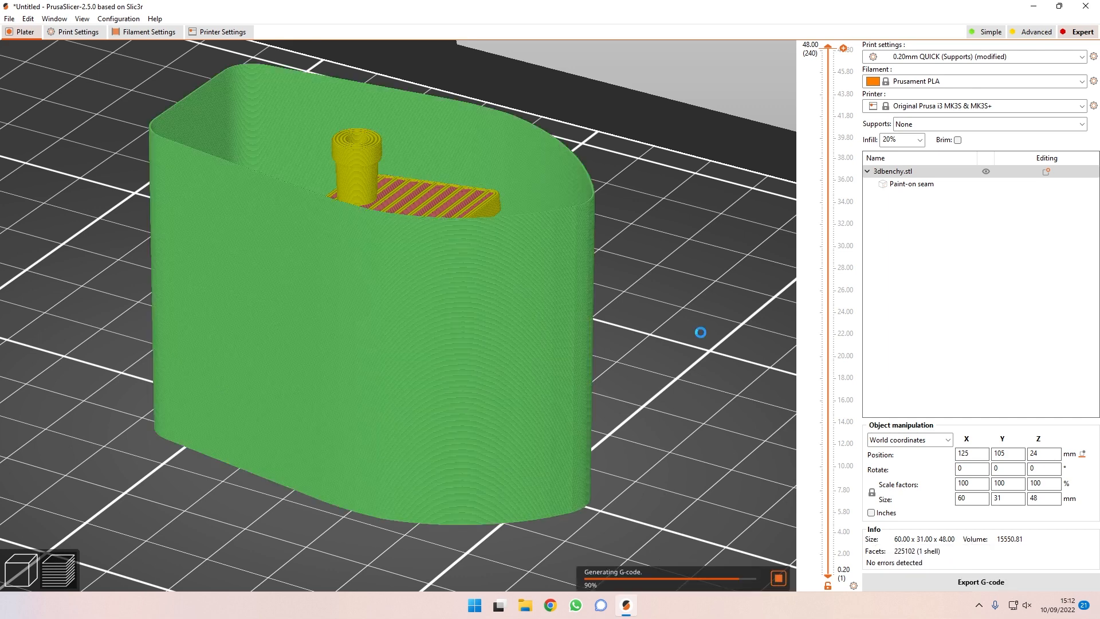
{"action": "mouse_move", "coordinate": [700, 333]}
{"action": "left_mouse_down"}
{"action": "mouse_move", "coordinate": [628, 346]}
{"action": "mouse_move", "coordinate": [679, 328]}
{"action": "left_mouse_up"}
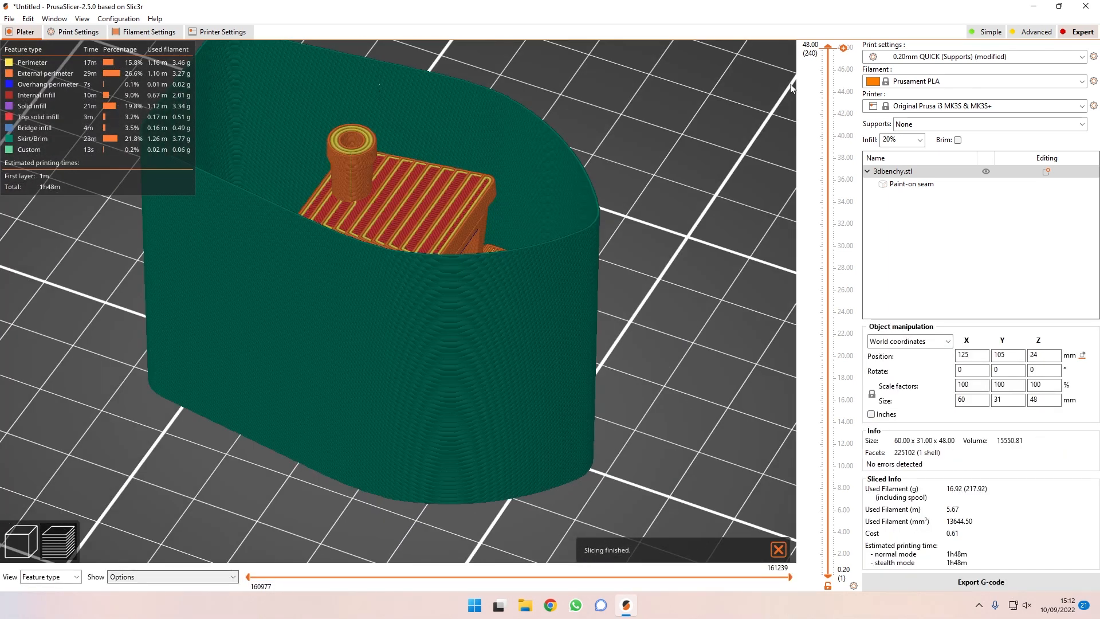
Step: Examine the wide outer brim around the base of the sliced boat
{"action": "left_click_drag", "start_coordinate": [843, 47], "coordinate": [771, 8]}
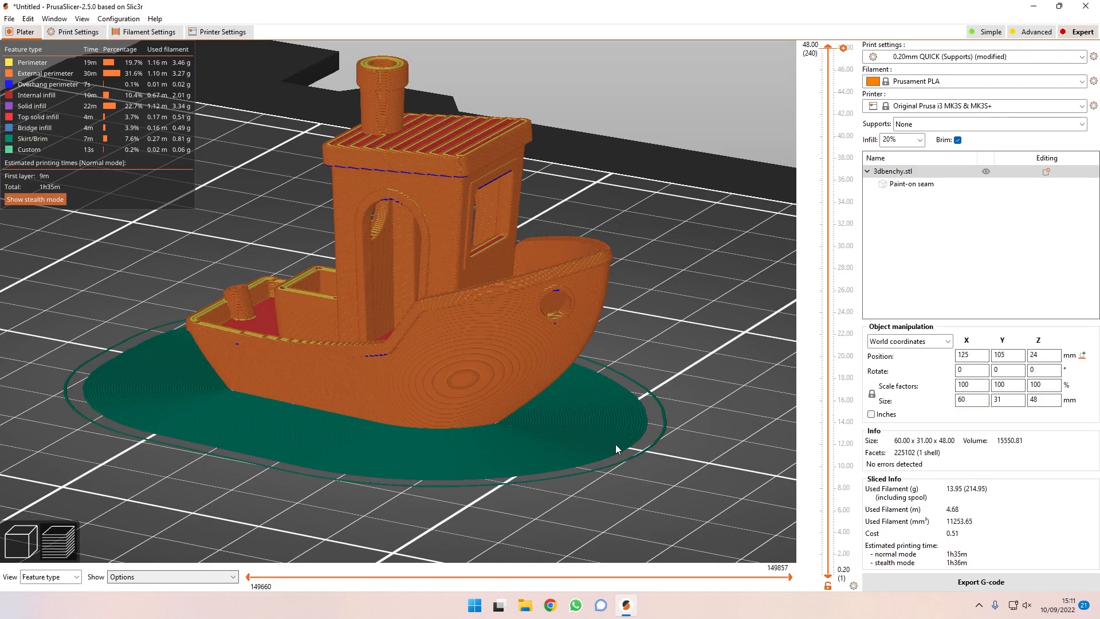
{"action": "mouse_move", "coordinate": [615, 445]}
{"action": "left_mouse_down"}
{"action": "mouse_move", "coordinate": [517, 449]}
{"action": "mouse_move", "coordinate": [613, 441]}
{"action": "left_mouse_up"}
{"action": "scroll", "coordinate": [508, 475], "scroll_direction": "up", "scroll_amount": 6}
{"action": "right_click_drag", "start_coordinate": [508, 478], "coordinate": [521, 229]}
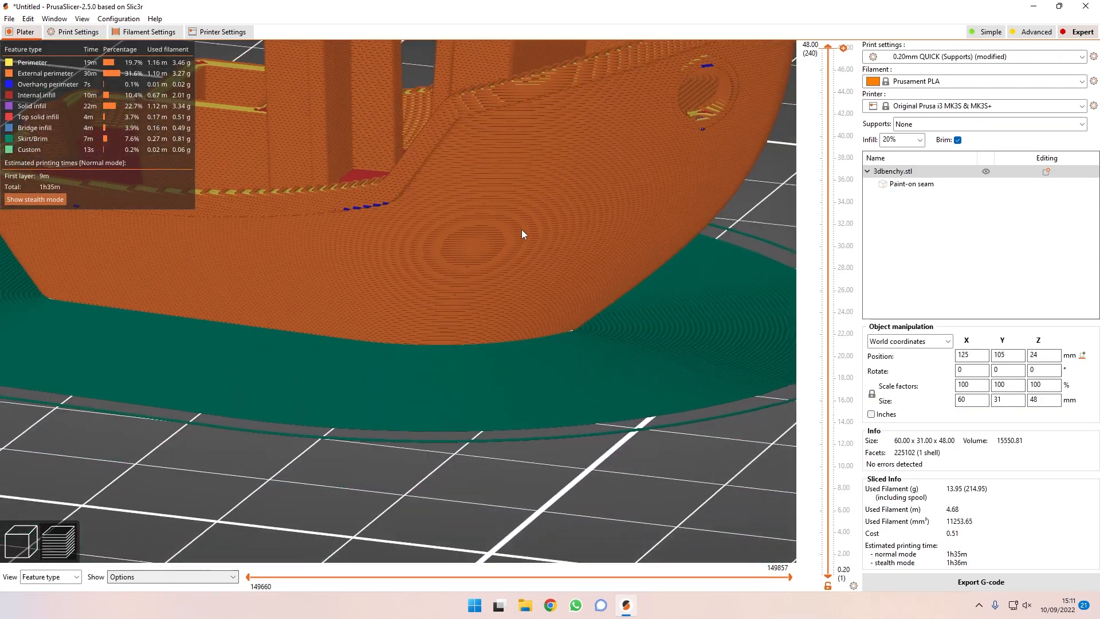
{"action": "left_click_drag", "start_coordinate": [522, 355], "coordinate": [522, 370]}
{"action": "scroll", "coordinate": [522, 369], "scroll_direction": "up", "scroll_amount": 3}
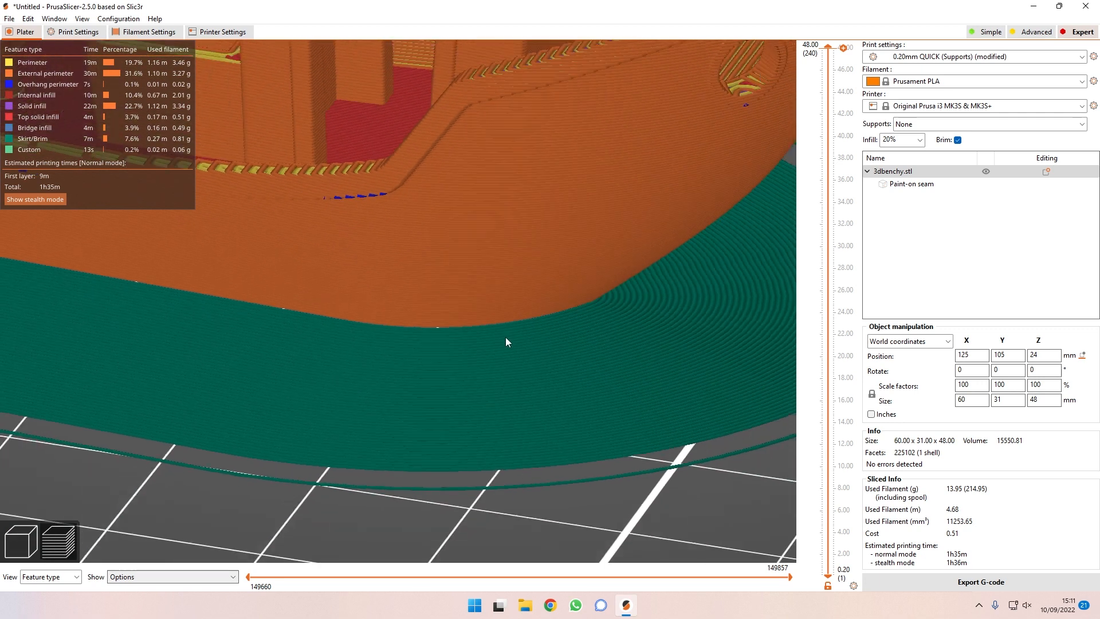
Step: Increase the brim separation gap, slice the boat again and inspect the gap between brim and hull
{"action": "left_click", "coordinate": [83, 32]}
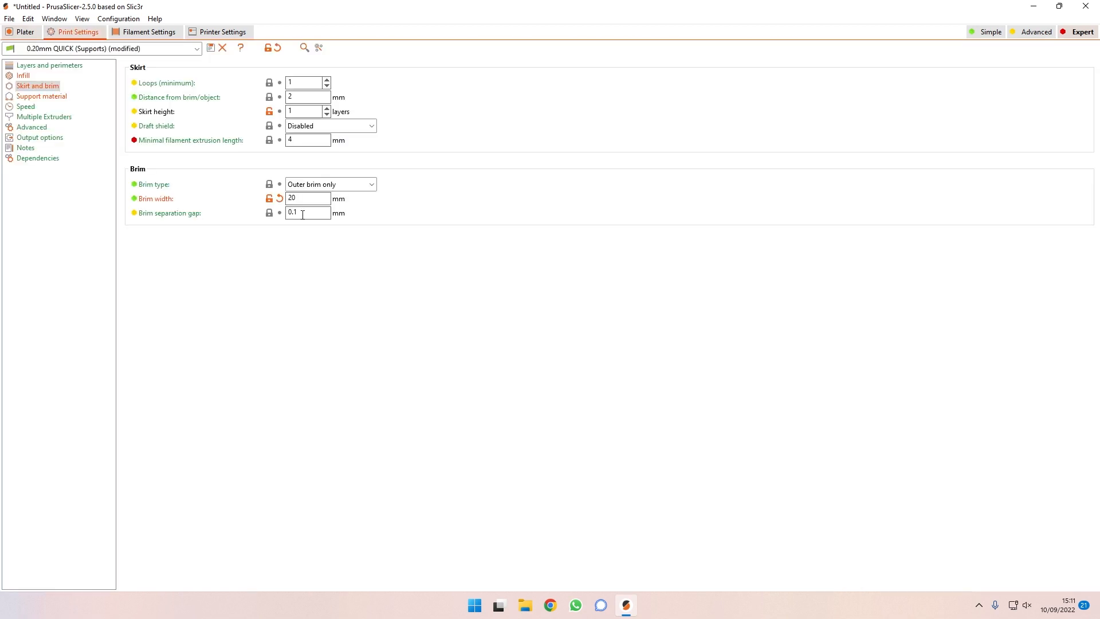
{"action": "left_click_drag", "start_coordinate": [293, 211], "coordinate": [318, 208]}
{"action": "type", "text": "50"}
{"action": "left_click", "coordinate": [23, 32]}
{"action": "left_click", "coordinate": [948, 582]}
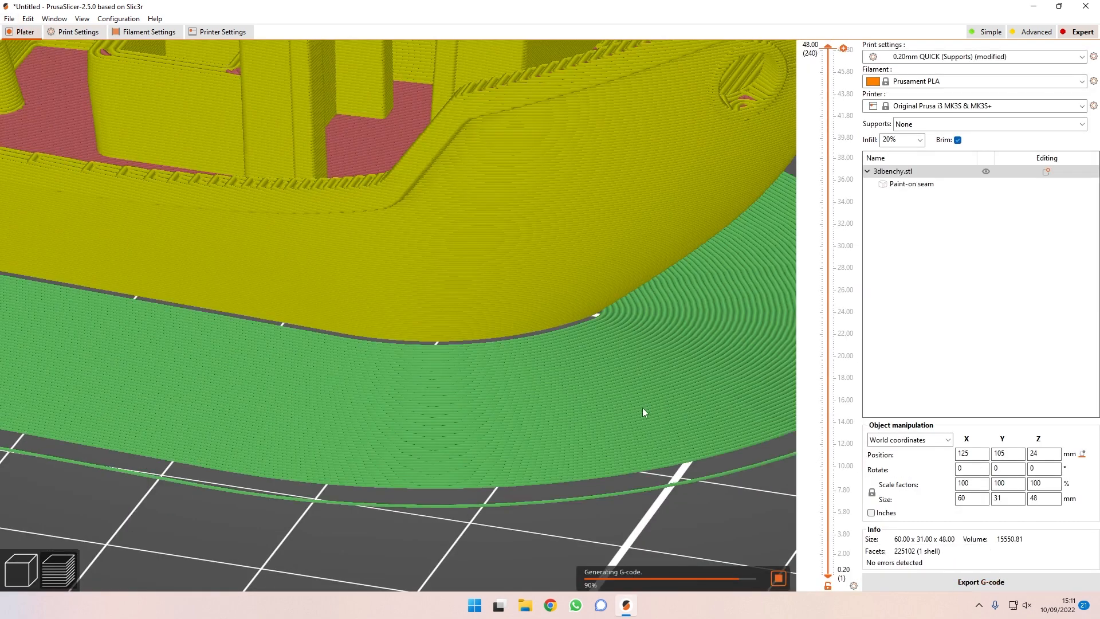
{"action": "mouse_move", "coordinate": [476, 339]}
{"action": "left_mouse_down"}
{"action": "mouse_move", "coordinate": [435, 342]}
{"action": "mouse_move", "coordinate": [421, 327]}
{"action": "mouse_move", "coordinate": [493, 346]}
{"action": "mouse_move", "coordinate": [461, 334]}
{"action": "left_mouse_up"}
Step: Examine the support material settings and the support laid down on the boat's first layer in the sliced preview
{"action": "left_click", "coordinate": [83, 32]}
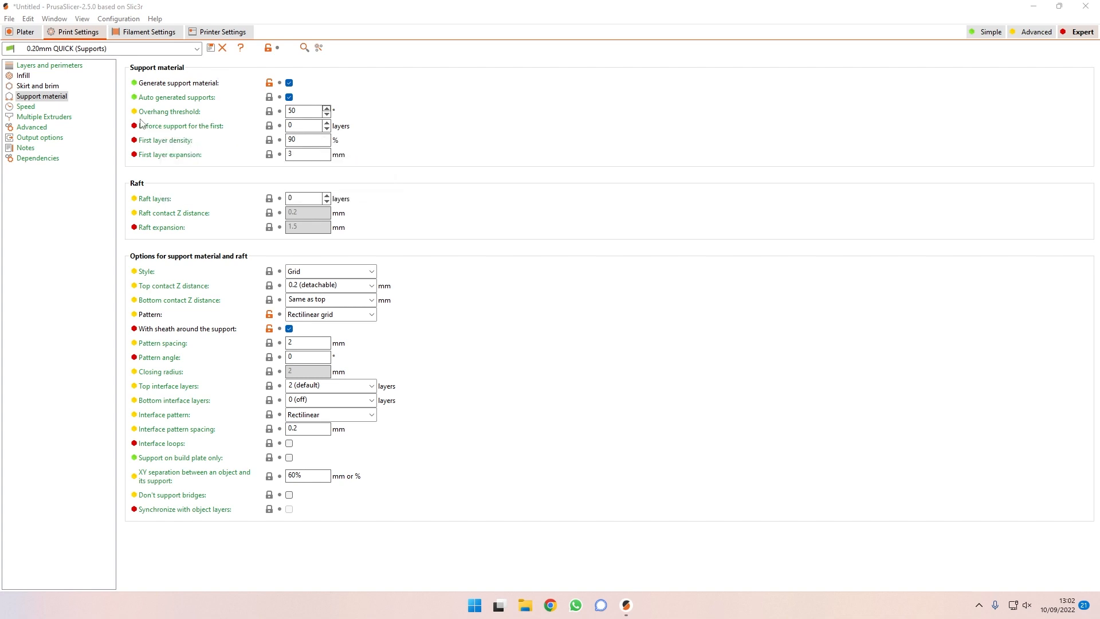
{"action": "mouse_move", "coordinate": [144, 117]}
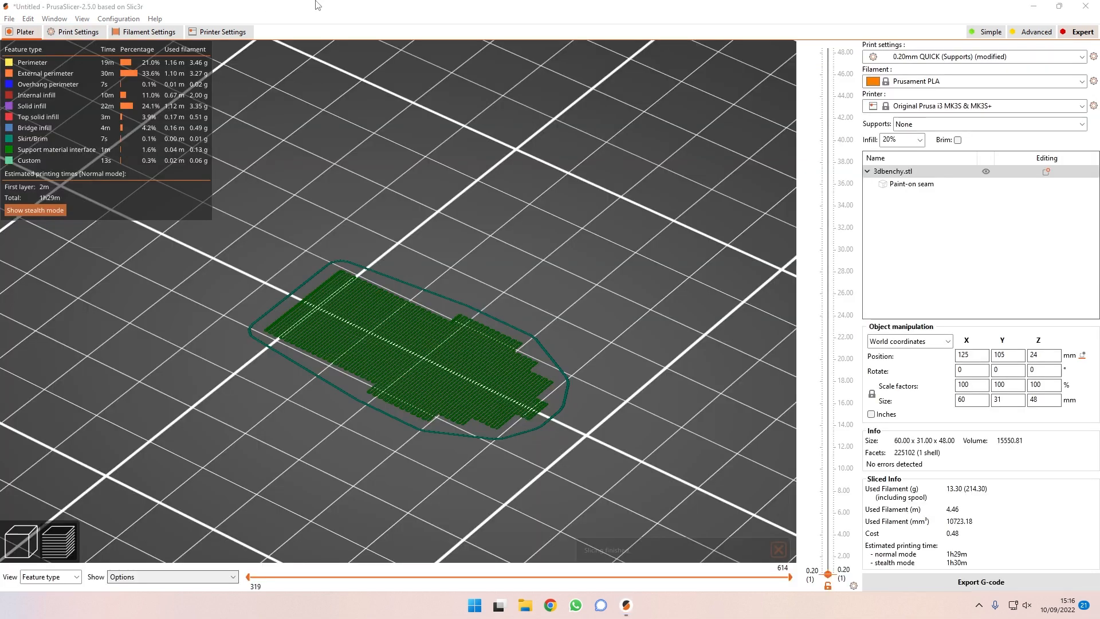
{"action": "mouse_move", "coordinate": [641, 411]}
{"action": "left_mouse_down"}
{"action": "mouse_move", "coordinate": [559, 421]}
{"action": "mouse_move", "coordinate": [659, 402]}
{"action": "left_mouse_up"}
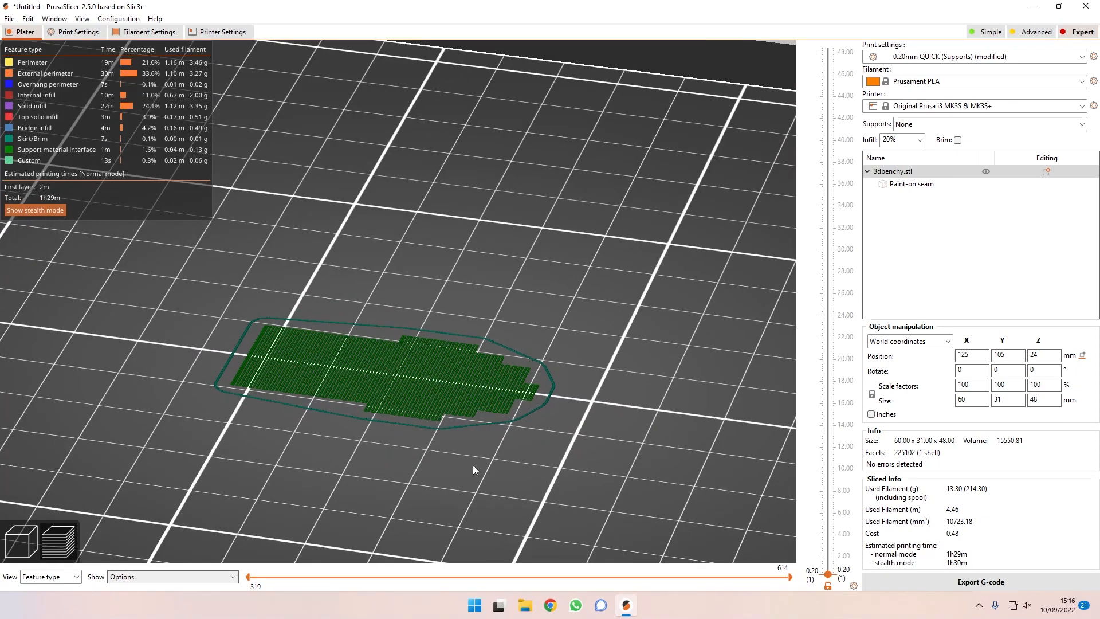
{"action": "scroll", "coordinate": [473, 465], "scroll_direction": "up", "scroll_amount": 7}
{"action": "right_click_drag", "start_coordinate": [521, 450], "coordinate": [559, 334]}
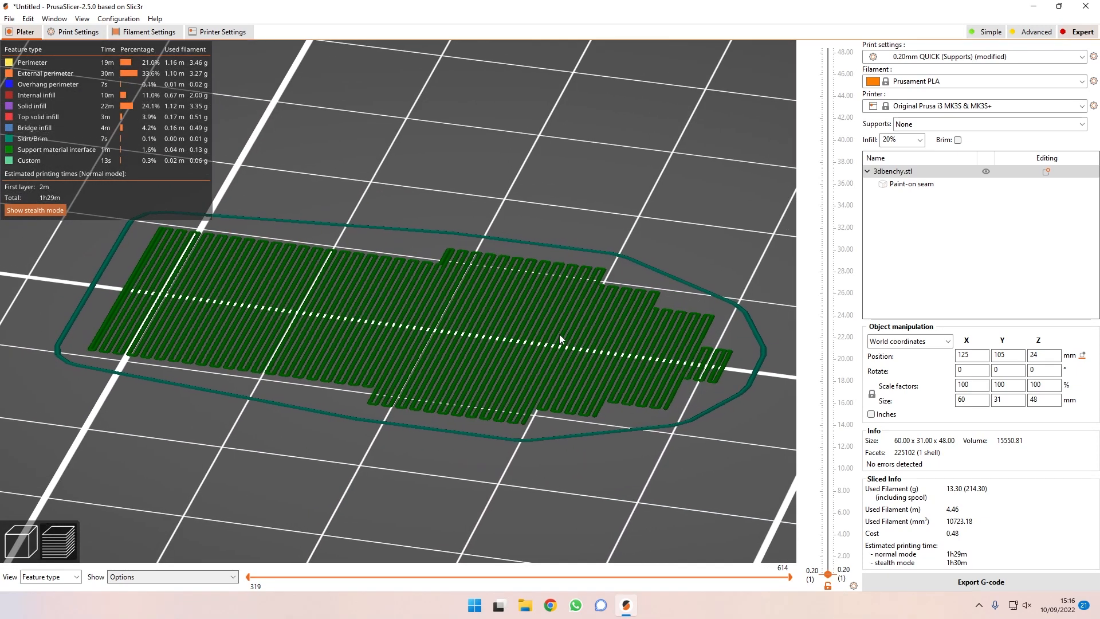
{"action": "left_click_drag", "start_coordinate": [713, 470], "coordinate": [720, 473]}
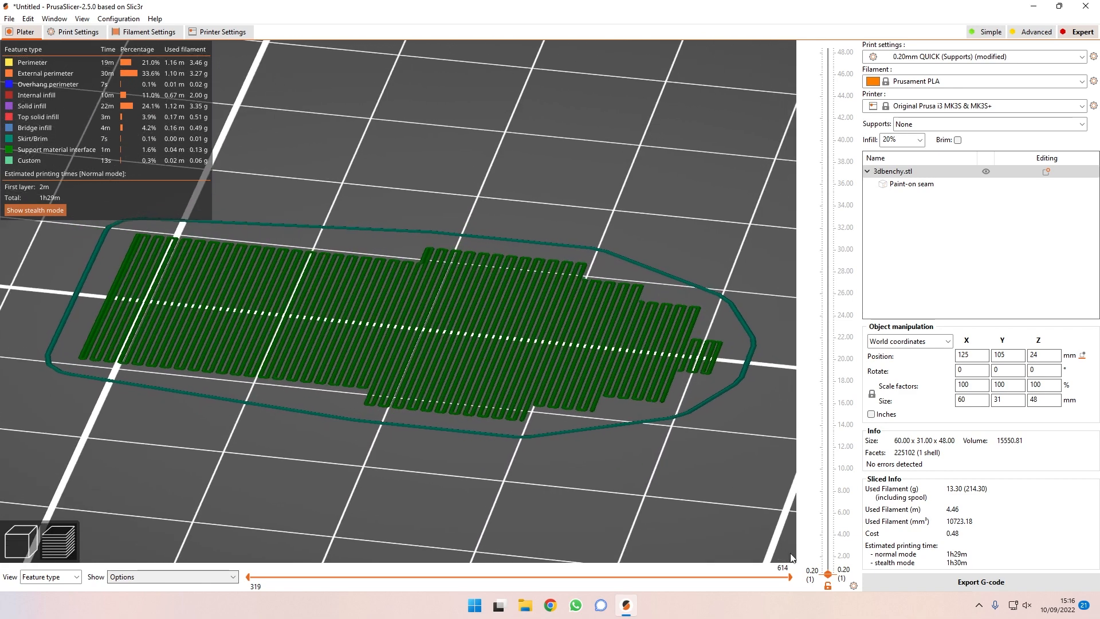
{"action": "mouse_move", "coordinate": [827, 573]}
{"action": "left_mouse_down"}
{"action": "mouse_move", "coordinate": [826, 229]}
{"action": "mouse_move", "coordinate": [827, 573]}
{"action": "left_mouse_up"}
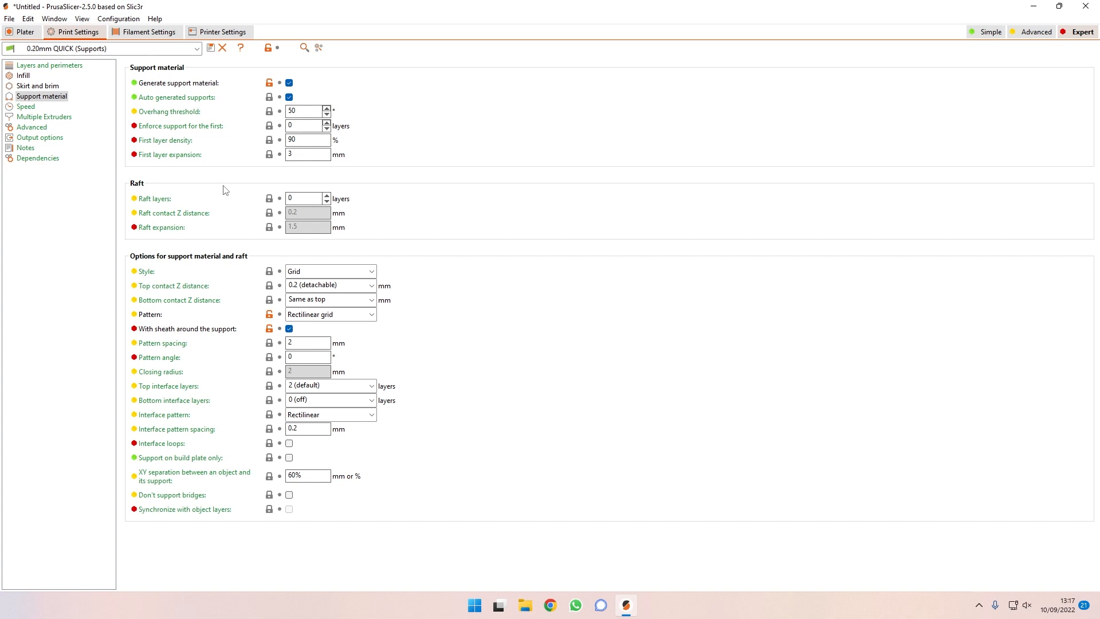
Step: Review the raft options and step through the sliced layers to inspect the Grid-style supports around the bow
{"action": "mouse_move", "coordinate": [163, 201]}
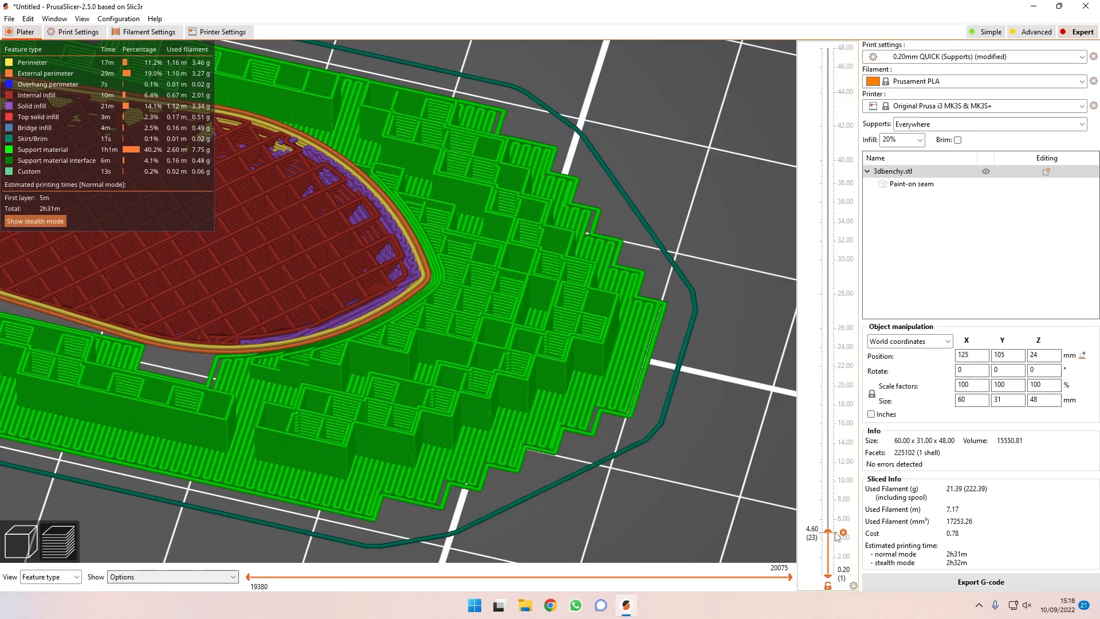
{"action": "scroll", "coordinate": [854, 481], "scroll_direction": "down", "scroll_amount": 5}
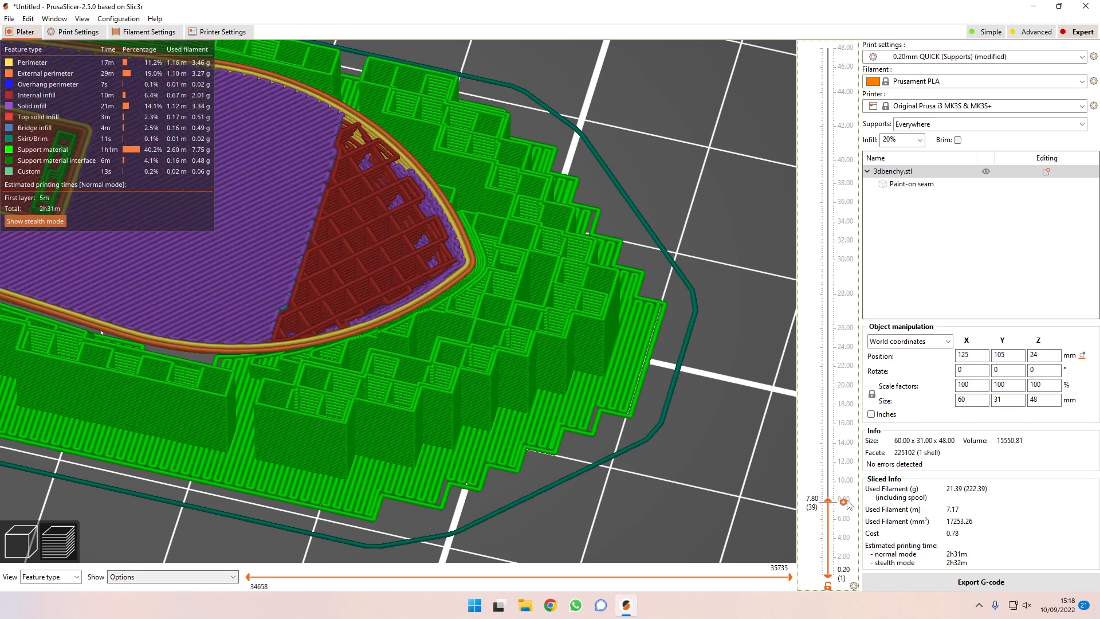
{"action": "mouse_move", "coordinate": [851, 477]}
{"action": "left_mouse_down"}
{"action": "mouse_move", "coordinate": [868, 333]}
{"action": "mouse_move", "coordinate": [862, 477]}
{"action": "left_mouse_up"}
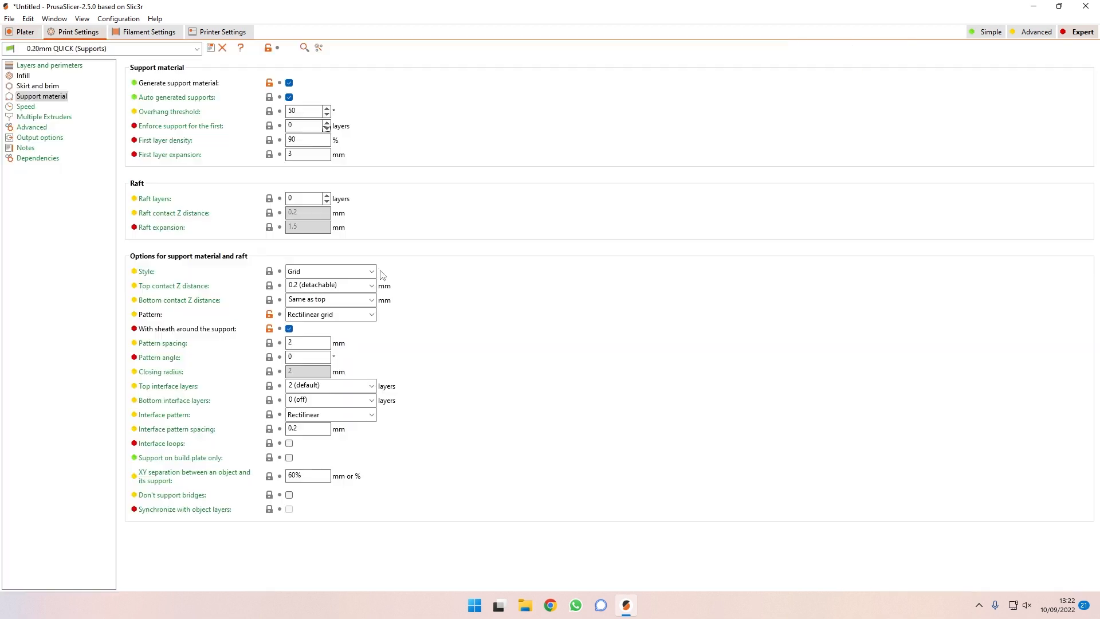
Step: Try the Snug support style and step through the sliced layers around the bow
{"action": "left_click", "coordinate": [367, 271]}
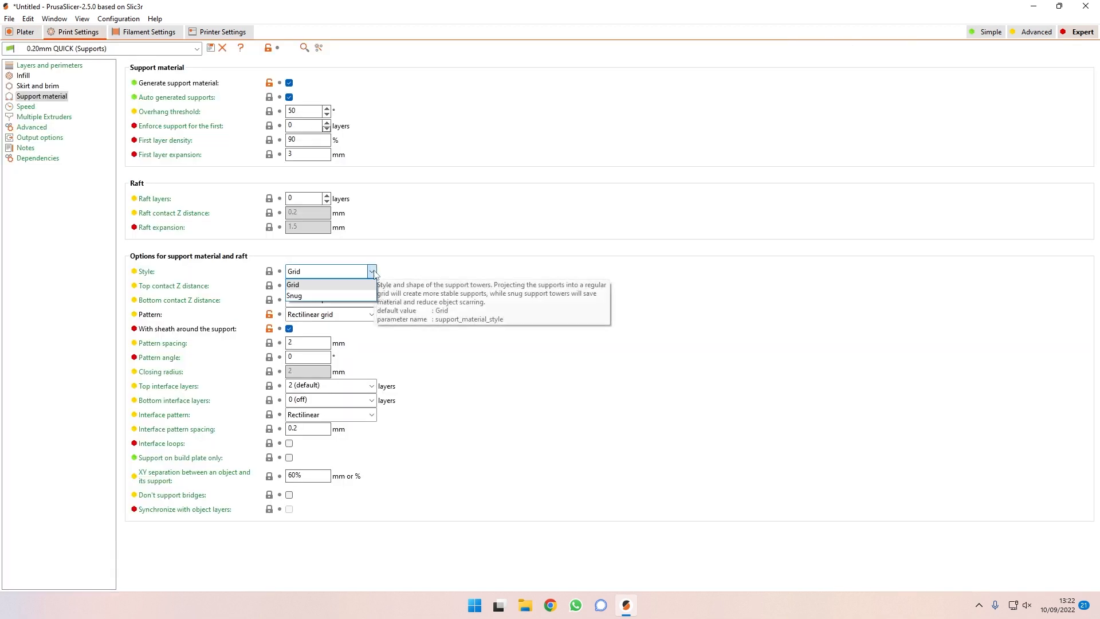
{"action": "left_click", "coordinate": [352, 296]}
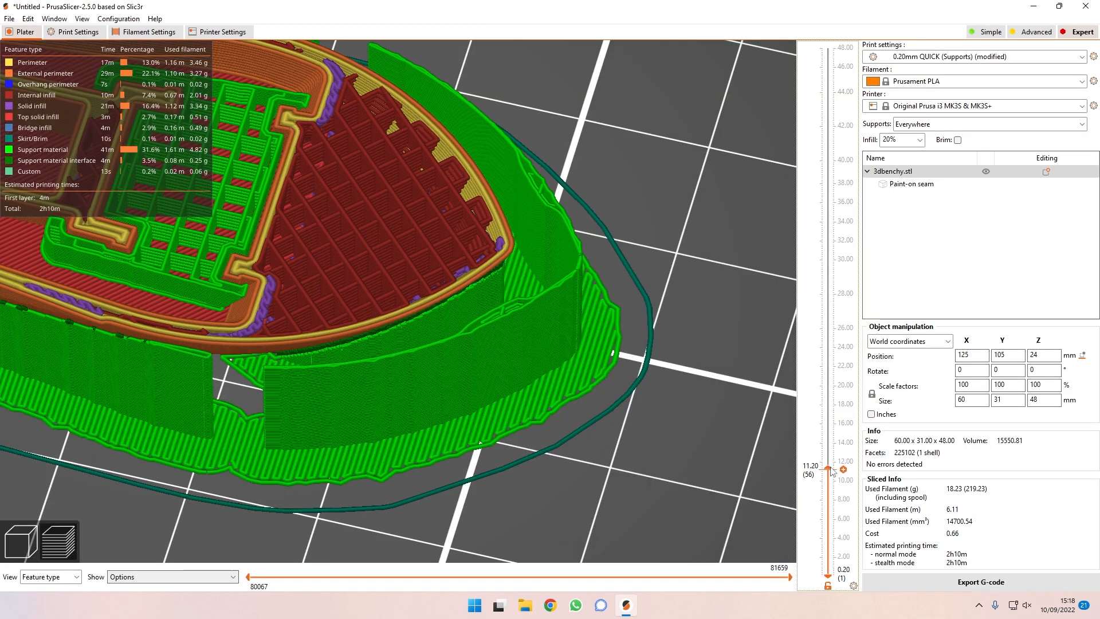
{"action": "mouse_move", "coordinate": [839, 448]}
{"action": "left_mouse_down"}
{"action": "mouse_move", "coordinate": [842, 373]}
{"action": "mouse_move", "coordinate": [847, 450]}
{"action": "mouse_move", "coordinate": [868, 494]}
{"action": "mouse_move", "coordinate": [861, 358]}
{"action": "mouse_move", "coordinate": [859, 453]}
{"action": "left_mouse_up"}
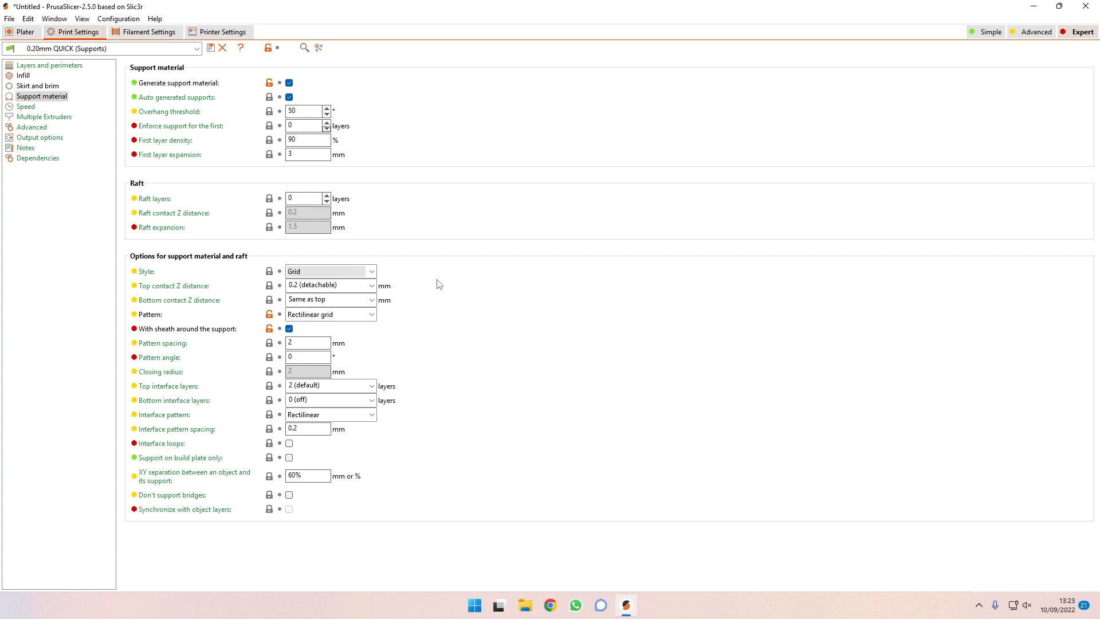
Step: Try the Rectilinear support pattern and step through the sliced support layers
{"action": "mouse_move", "coordinate": [199, 292]}
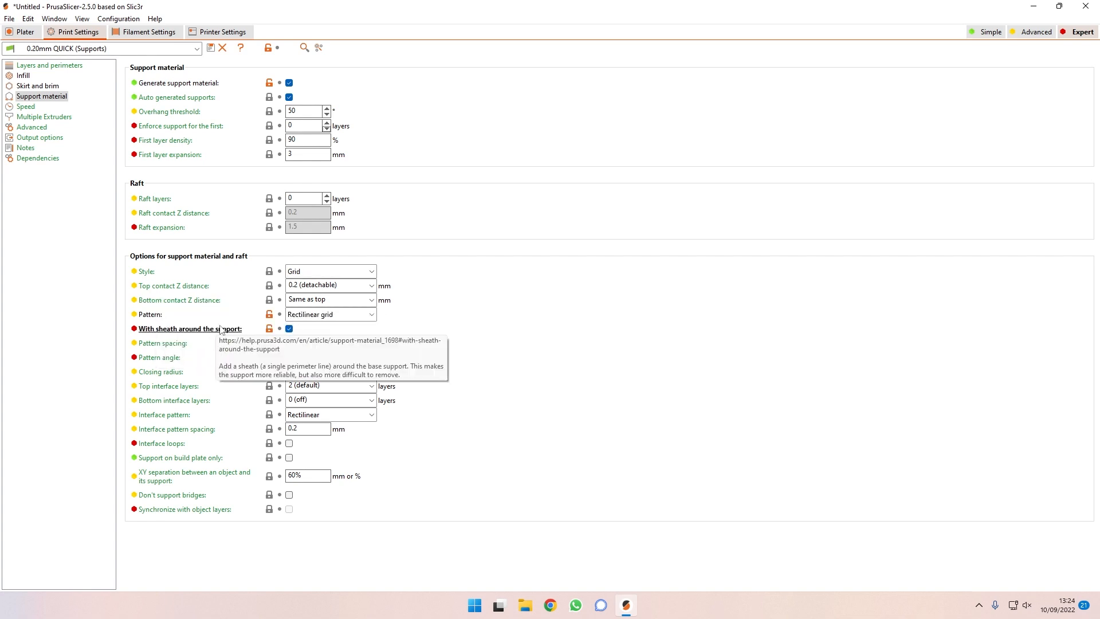
{"action": "left_click", "coordinate": [370, 314]}
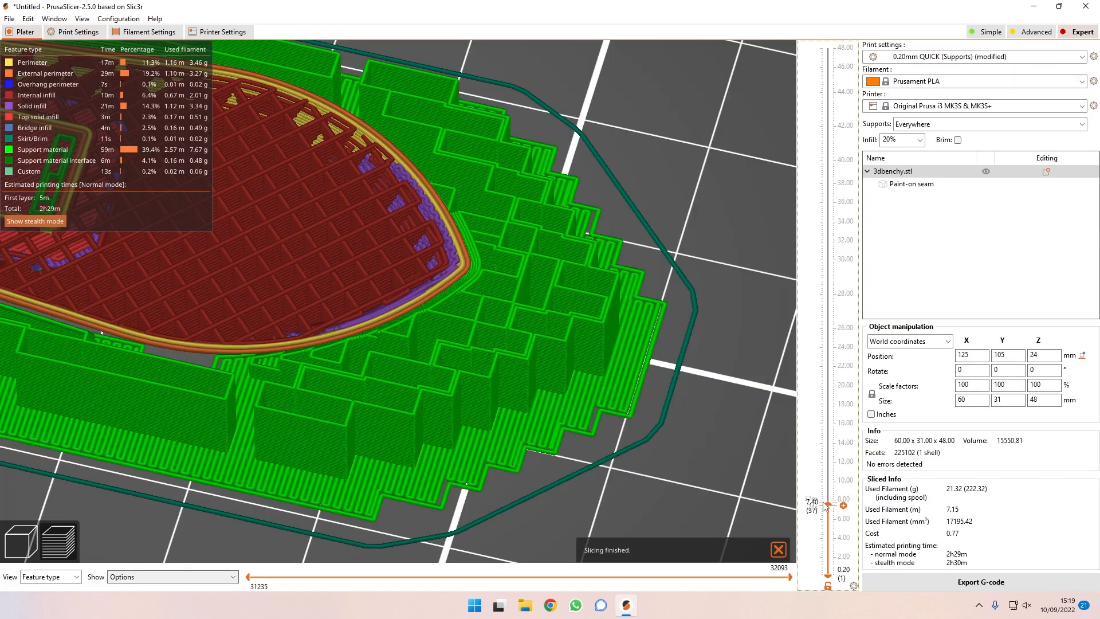
{"action": "mouse_move", "coordinate": [833, 519]}
{"action": "left_mouse_down"}
{"action": "mouse_move", "coordinate": [837, 374]}
{"action": "mouse_move", "coordinate": [842, 514]}
{"action": "left_mouse_up"}
Step: Set the support pattern to Rectilinear grid, slice the boat again and step through the support layers
{"action": "left_click", "coordinate": [77, 32]}
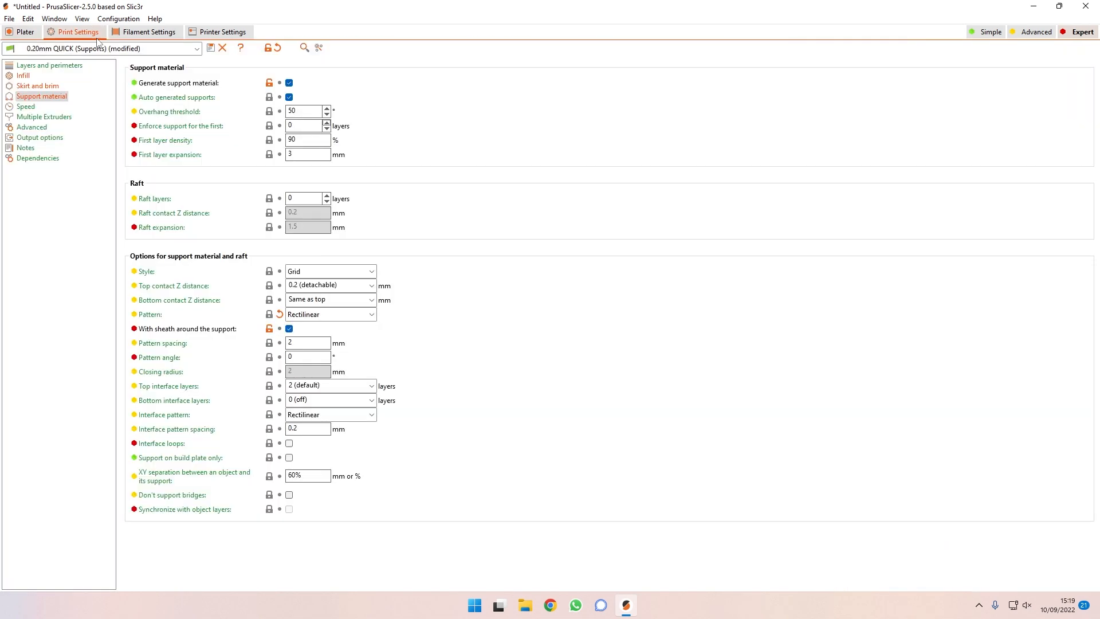
{"action": "left_click", "coordinate": [304, 314]}
{"action": "left_click", "coordinate": [307, 335]}
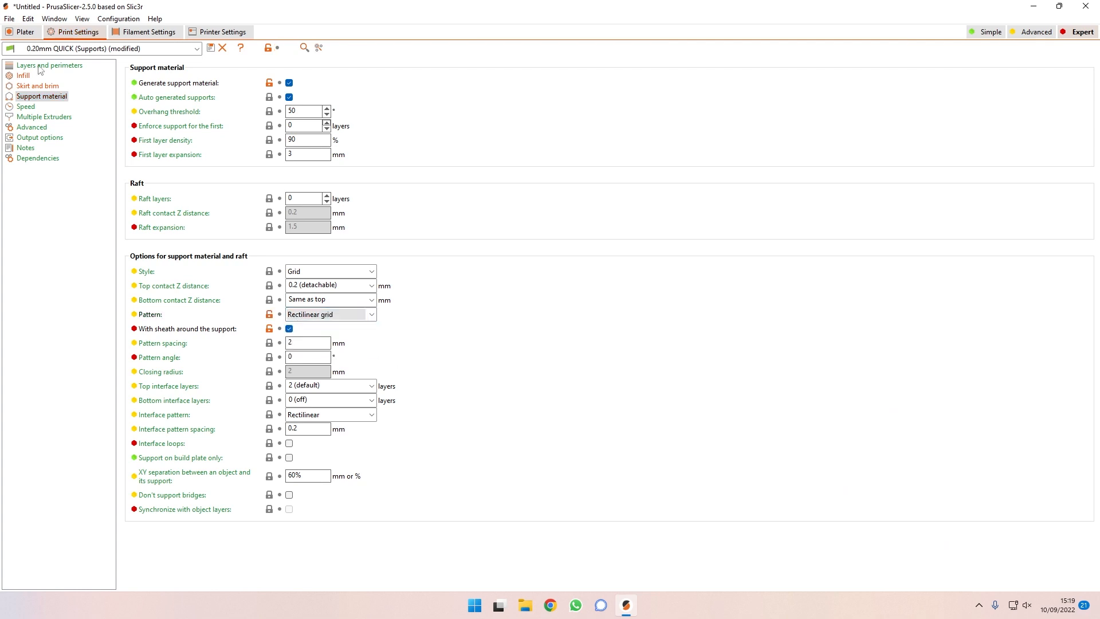
{"action": "left_click", "coordinate": [24, 32]}
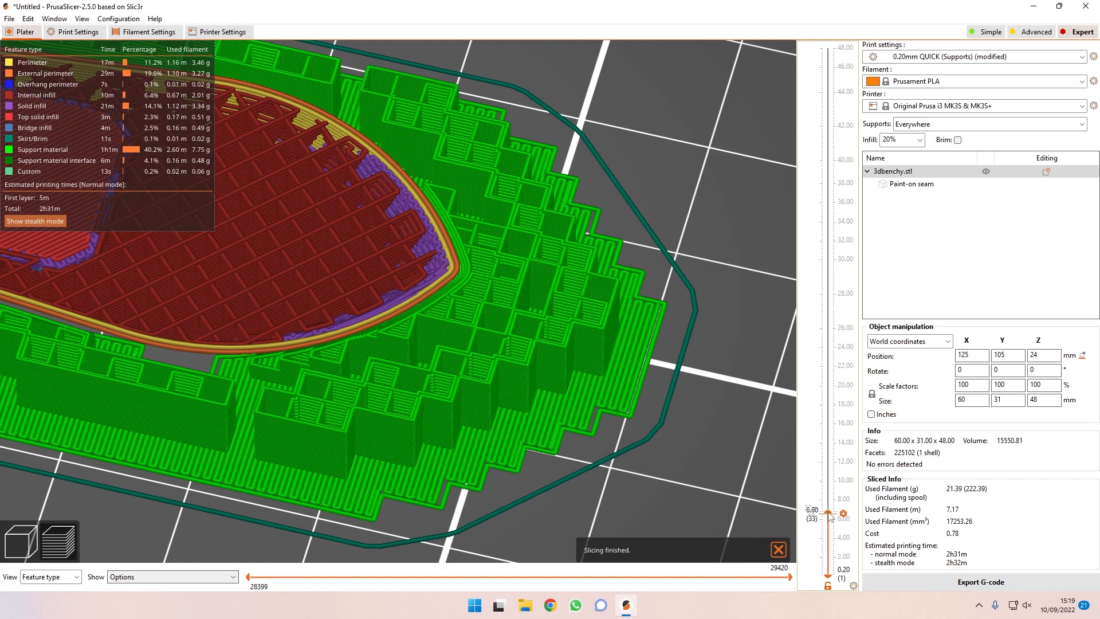
{"action": "left_click_drag", "start_coordinate": [829, 510], "coordinate": [843, 486]}
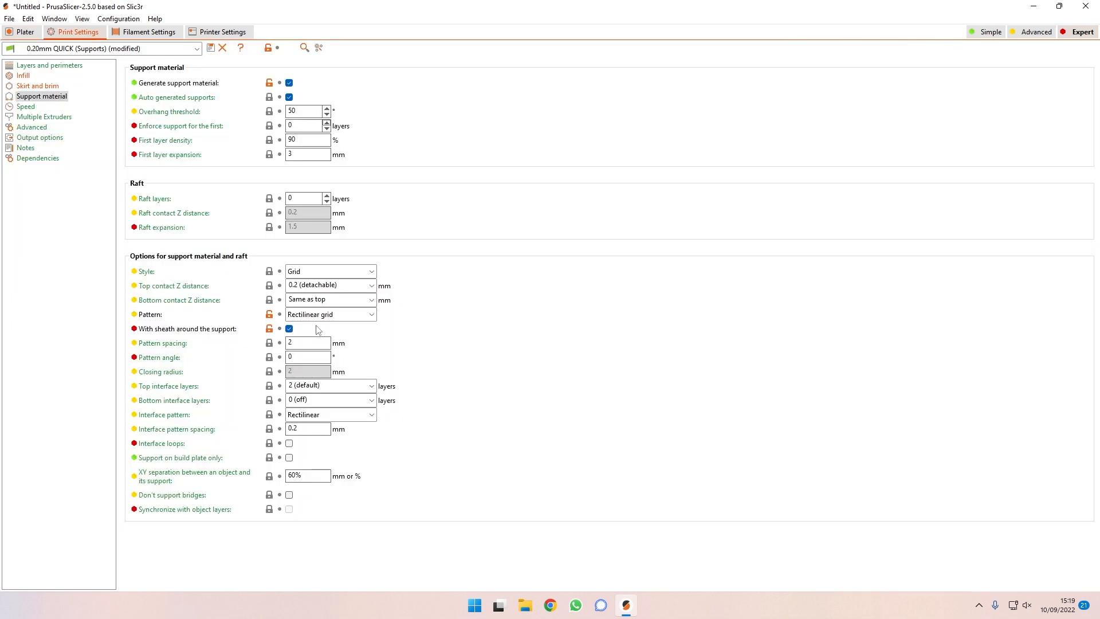
Step: Review the available support patterns and styles, keeping Rectilinear grid and Grid selected
{"action": "left_click", "coordinate": [316, 314]}
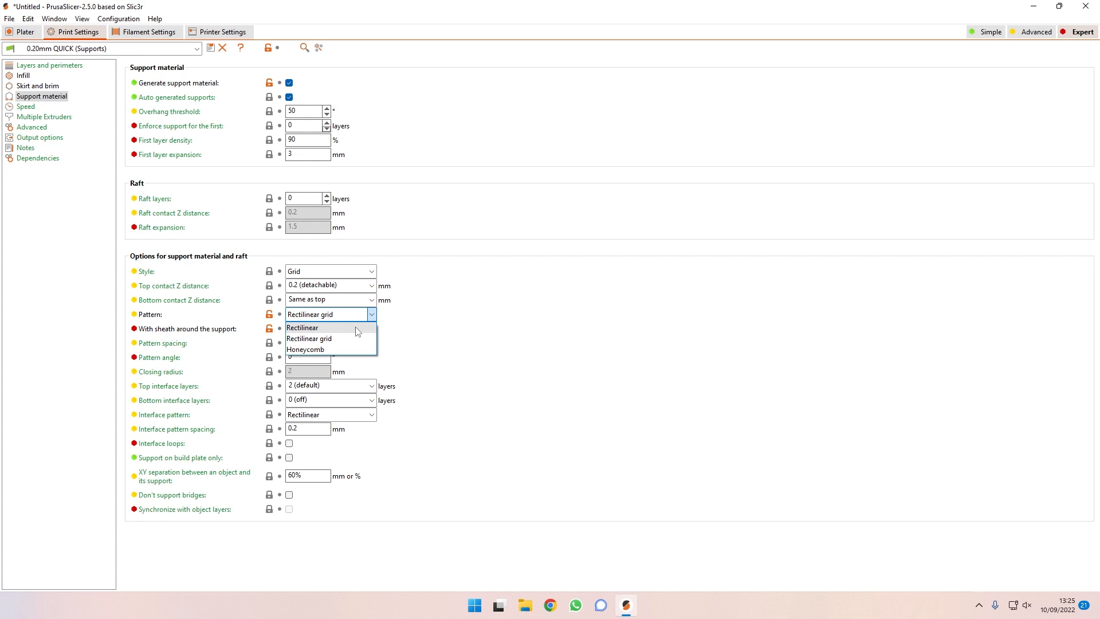
{"action": "left_click", "coordinate": [343, 339]}
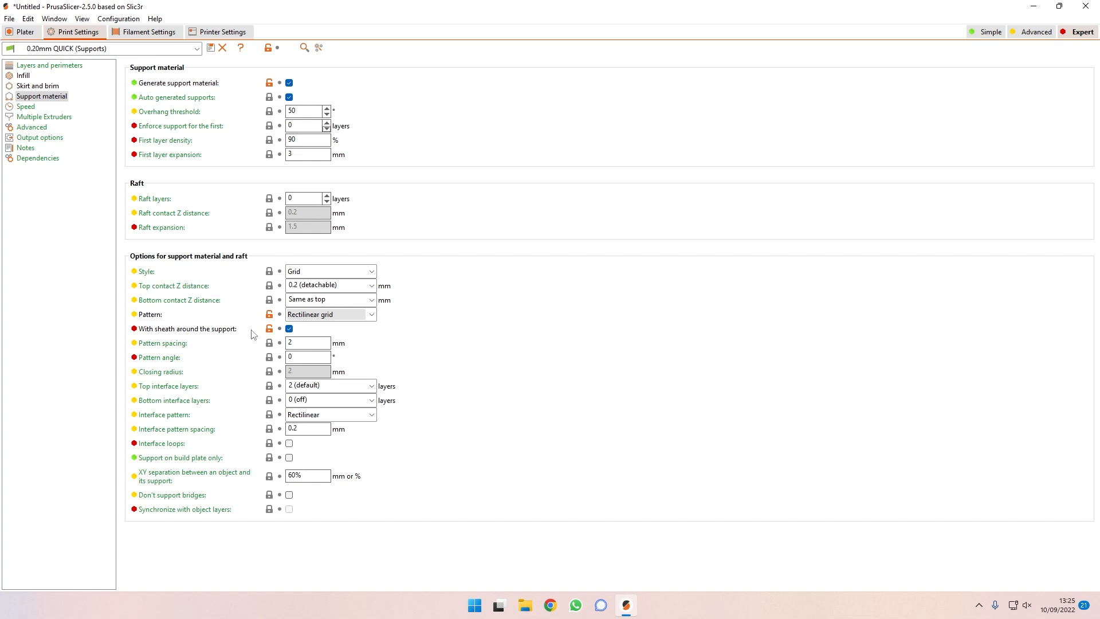
{"action": "left_click", "coordinate": [328, 315]}
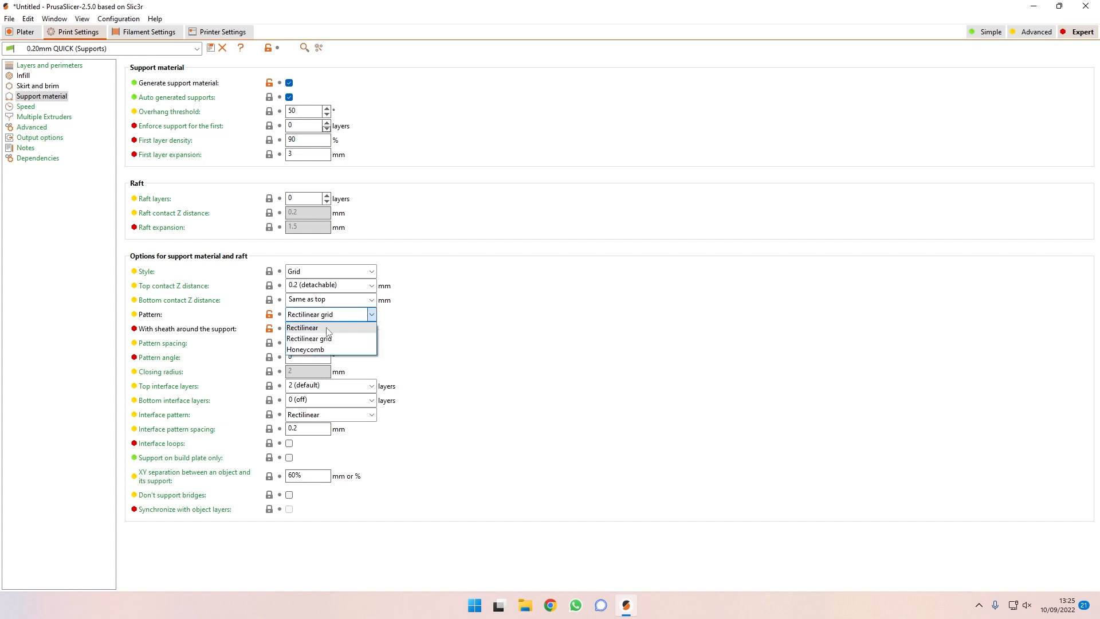
{"action": "left_click", "coordinate": [431, 332]}
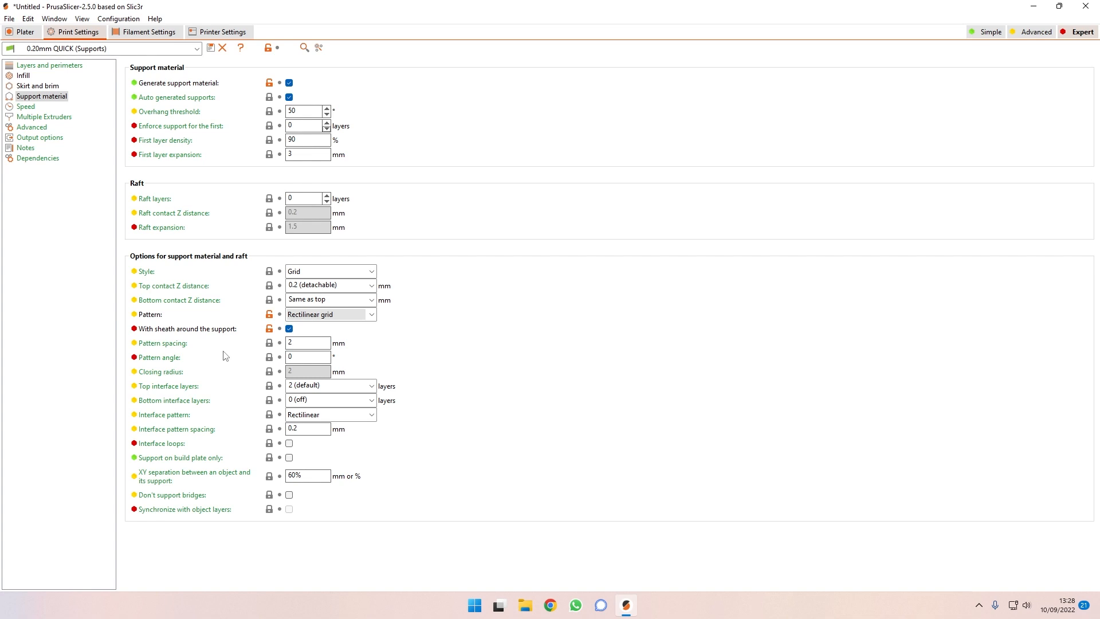
{"action": "mouse_move", "coordinate": [162, 361]}
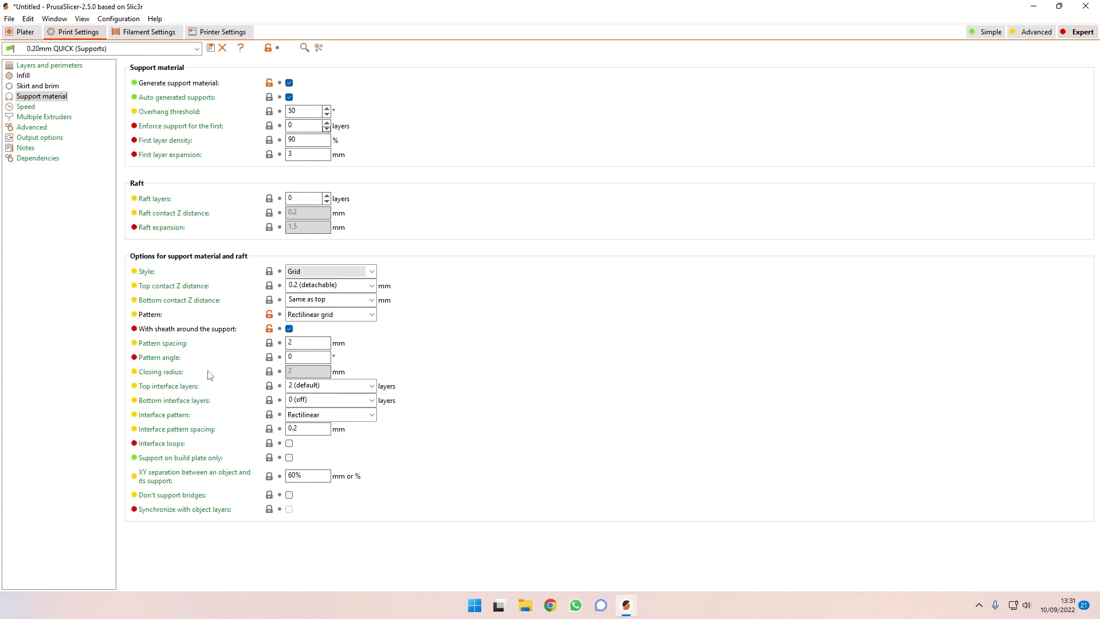
{"action": "left_click", "coordinate": [371, 272]}
{"action": "left_click", "coordinate": [429, 283]}
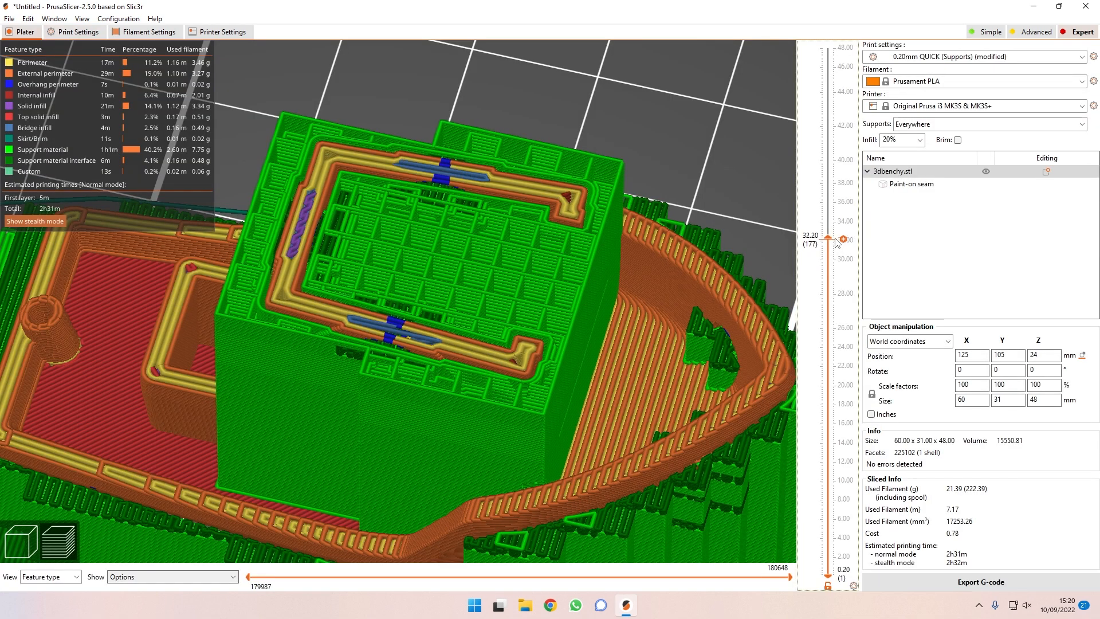
Step: Inspect the support interface layers around the cabin in the layer preview and review the interface pattern options
{"action": "left_click_drag", "start_coordinate": [842, 236], "coordinate": [841, 228]}
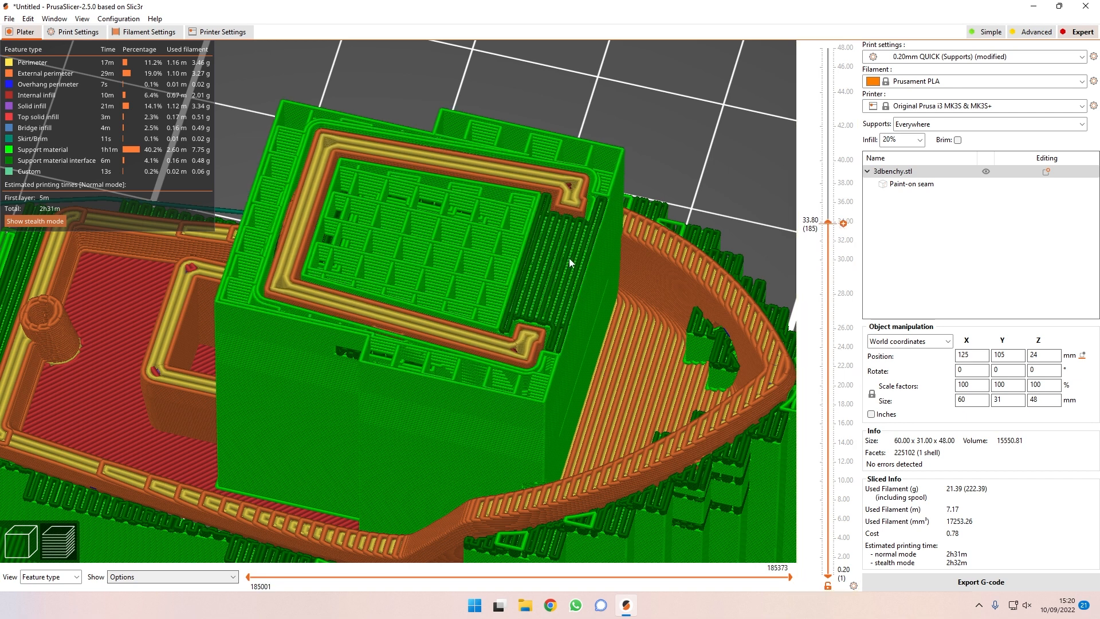
{"action": "left_click_drag", "start_coordinate": [827, 222], "coordinate": [835, 137]}
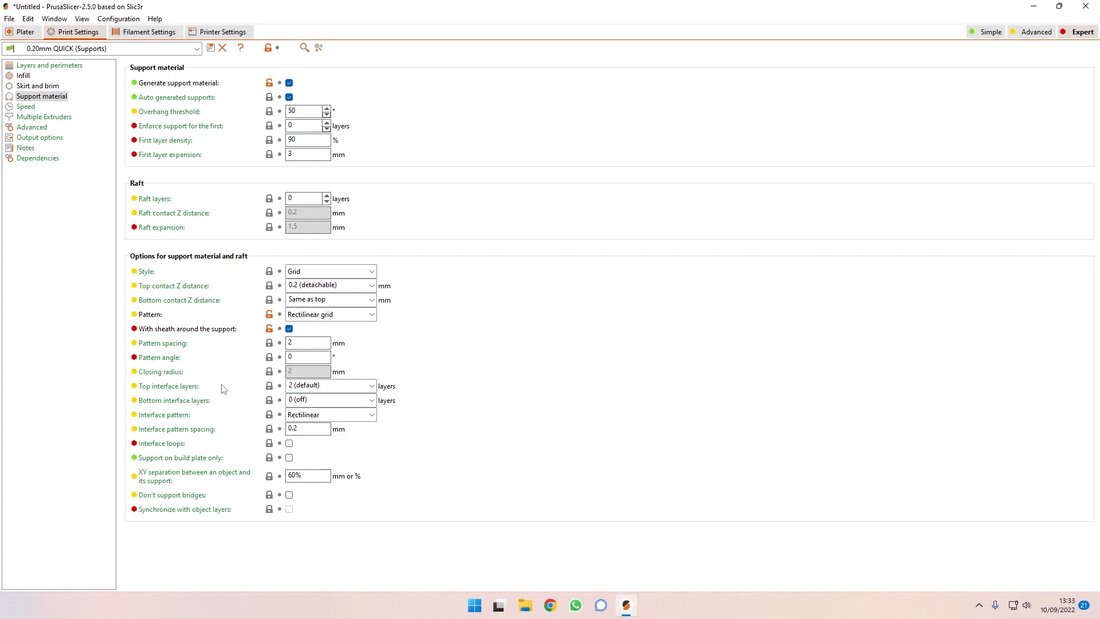
{"action": "left_click", "coordinate": [321, 415]}
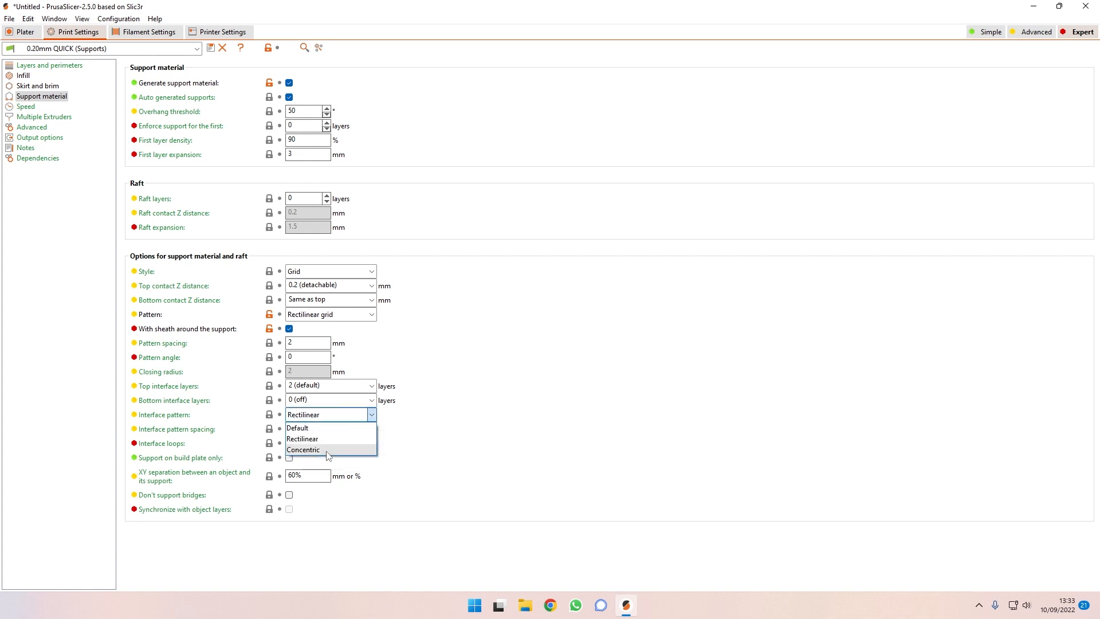
{"action": "left_click", "coordinate": [239, 417]}
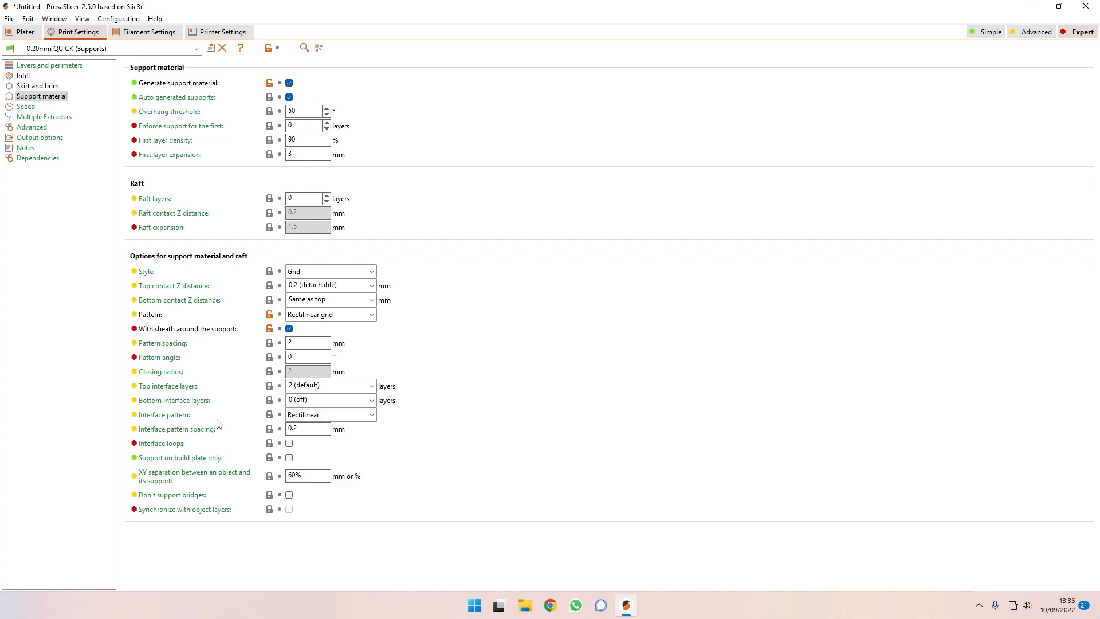
Step: Try enabling interface loops and the option not to support bridges, restoring both to off
{"action": "left_click", "coordinate": [289, 443]}
{"action": "left_click", "coordinate": [289, 444]}
{"action": "mouse_move", "coordinate": [167, 465]}
{"action": "left_click", "coordinate": [289, 494]}
{"action": "mouse_move", "coordinate": [224, 511]}
{"action": "left_click", "coordinate": [280, 494]}
Step: Open the Speed print settings and review the print-move, travel, first-layer and acceleration options
{"action": "left_click", "coordinate": [24, 107]}
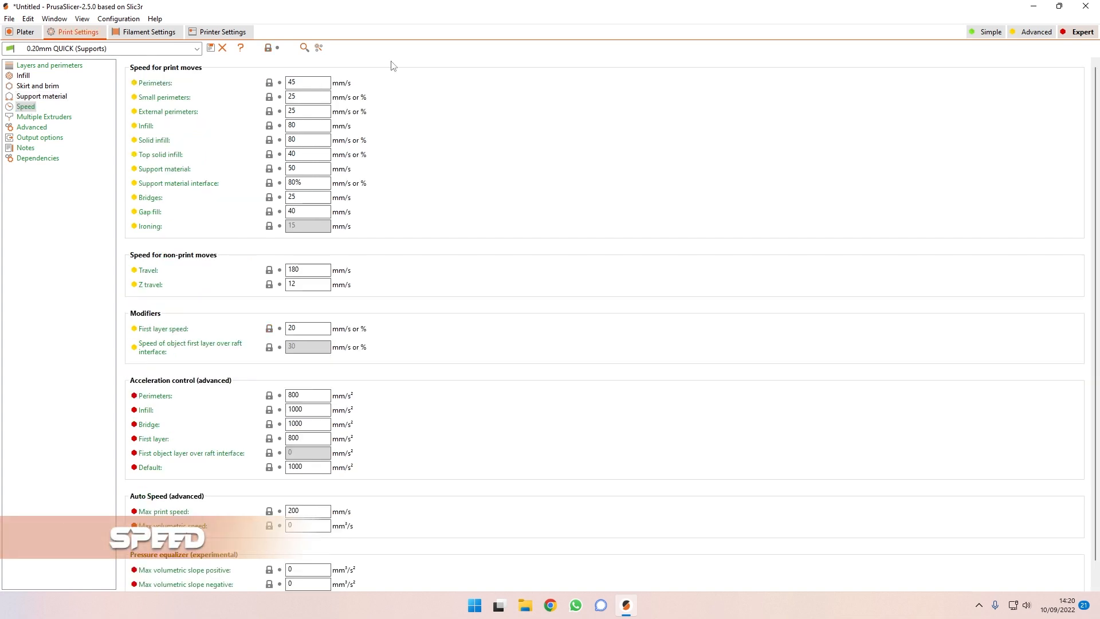
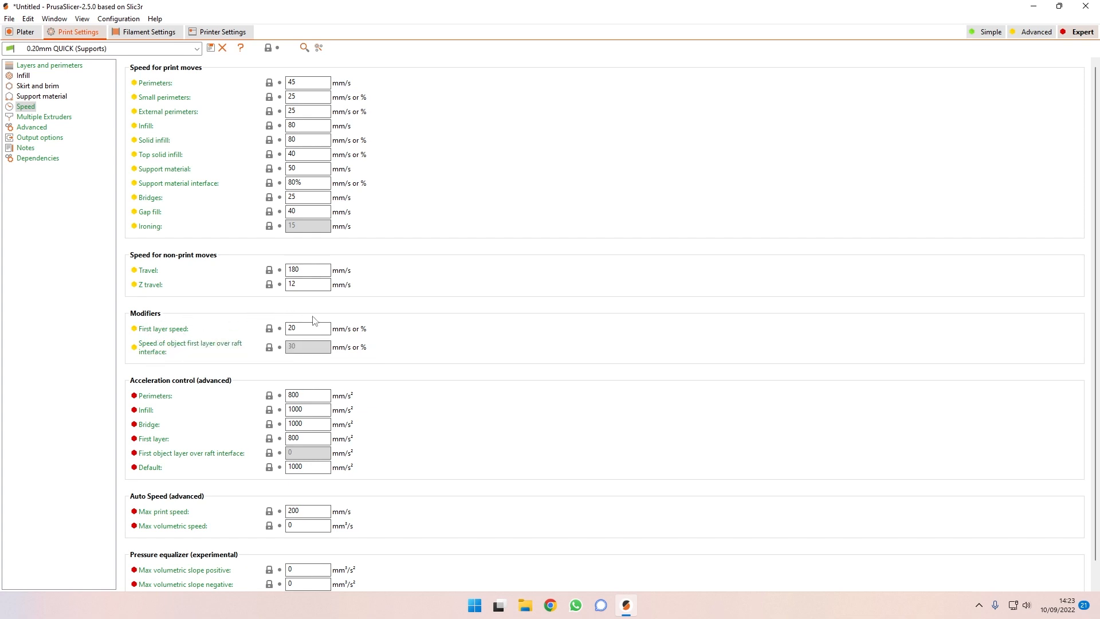
Step: Review the speed modifier, acceleration, auto speed and pressure equalizer settings, keeping the first layer speed at 20 mm/s
{"action": "double_click", "coordinate": [290, 328]}
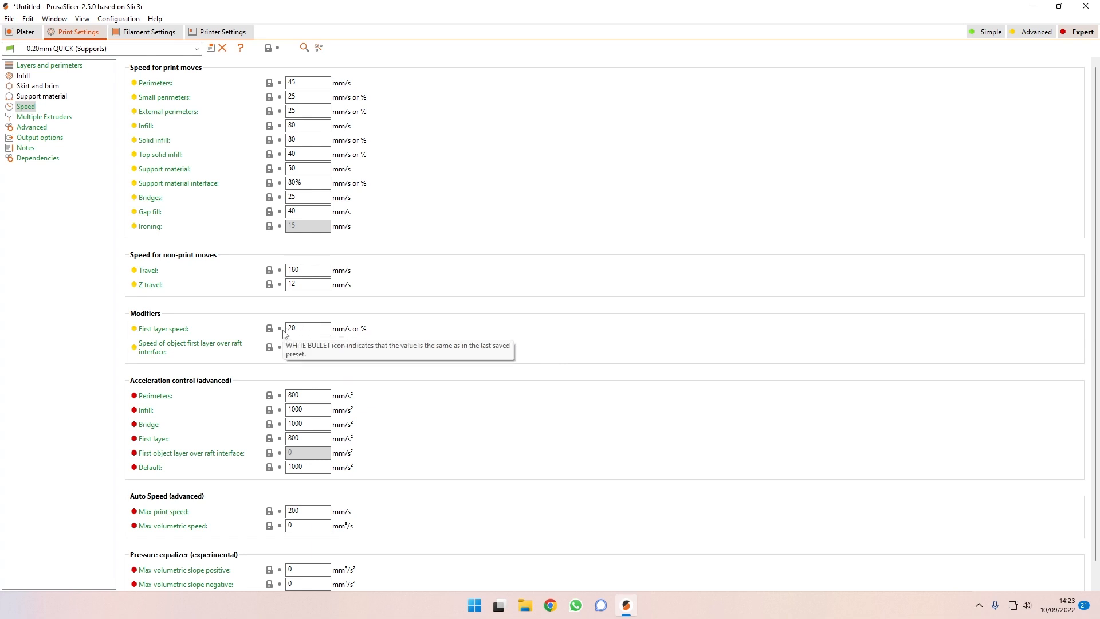
{"action": "type", "text": "20"}
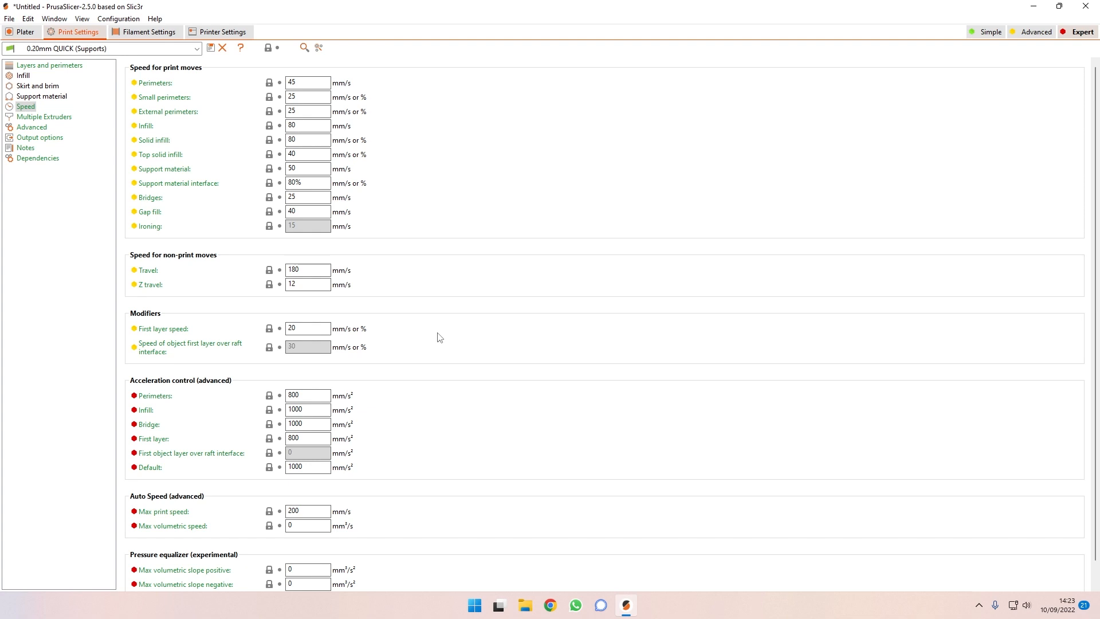
{"action": "scroll", "coordinate": [439, 337], "scroll_direction": "down", "scroll_amount": 1}
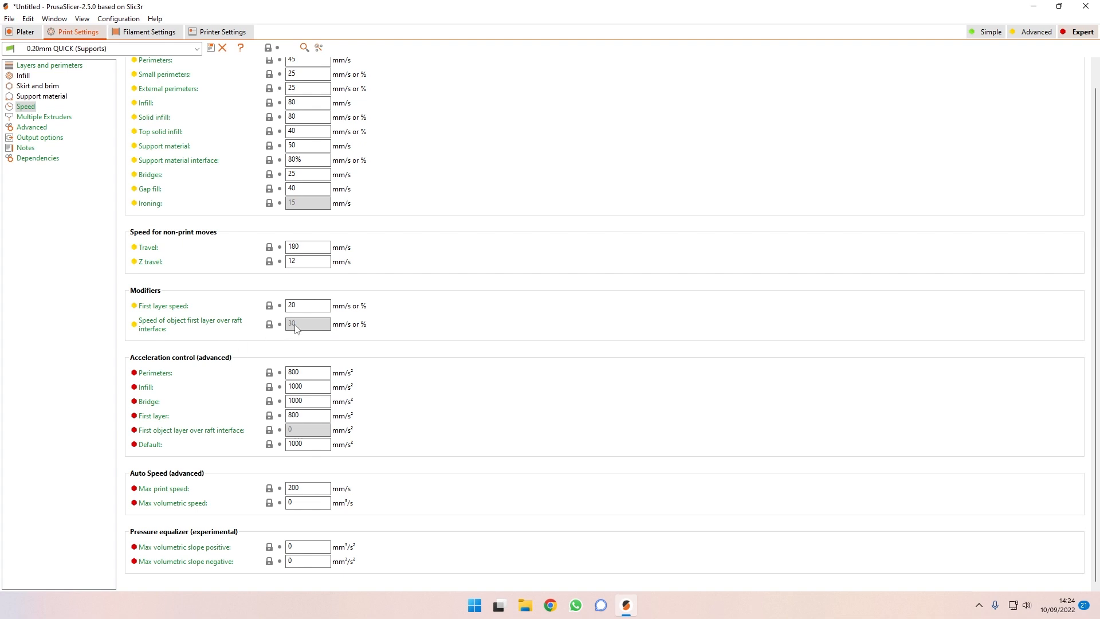
{"action": "mouse_move", "coordinate": [179, 334]}
{"action": "mouse_move", "coordinate": [177, 309]}
{"action": "mouse_move", "coordinate": [161, 504]}
Step: Review the Multiple Extruders print settings and the extrusion width options in the Advanced print settings
{"action": "left_click", "coordinate": [43, 119]}
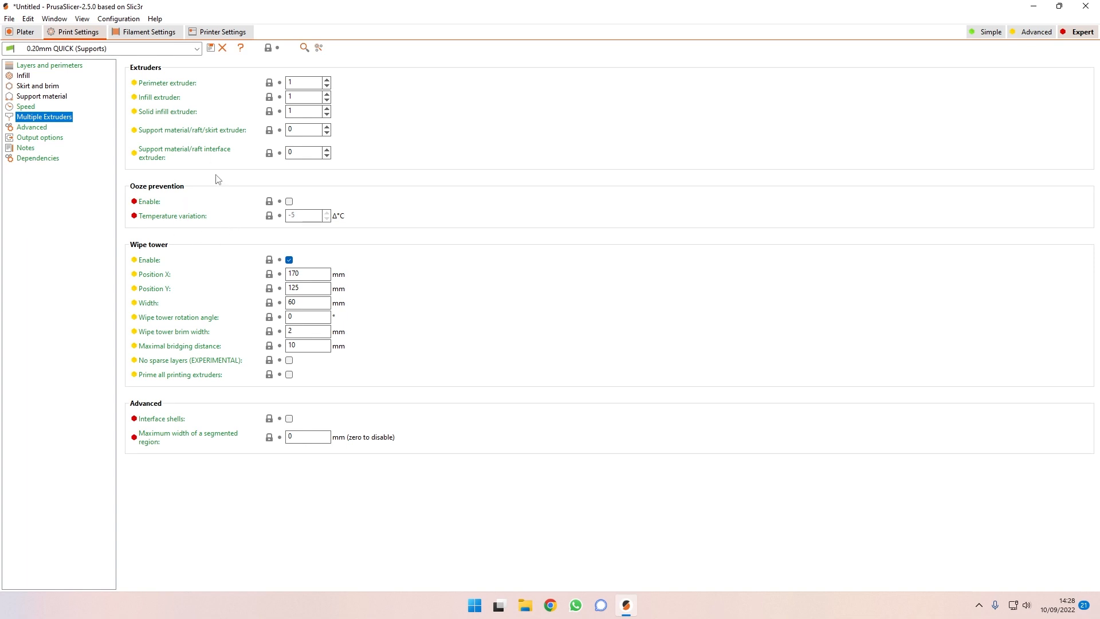
{"action": "mouse_move", "coordinate": [218, 156]}
{"action": "left_click", "coordinate": [41, 129]}
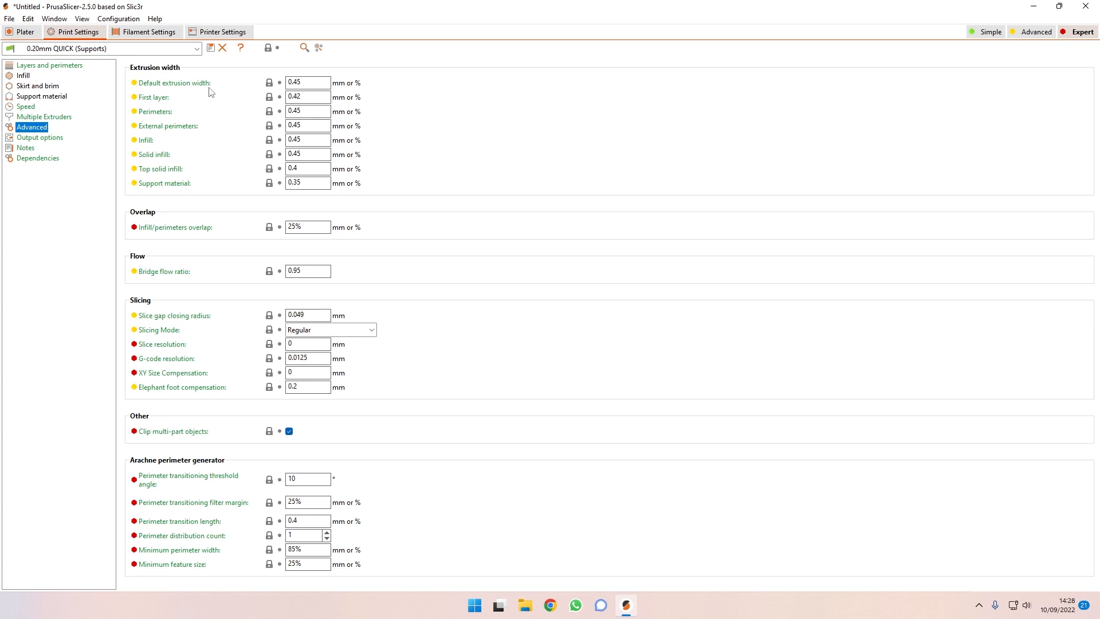
{"action": "mouse_move", "coordinate": [292, 87]}
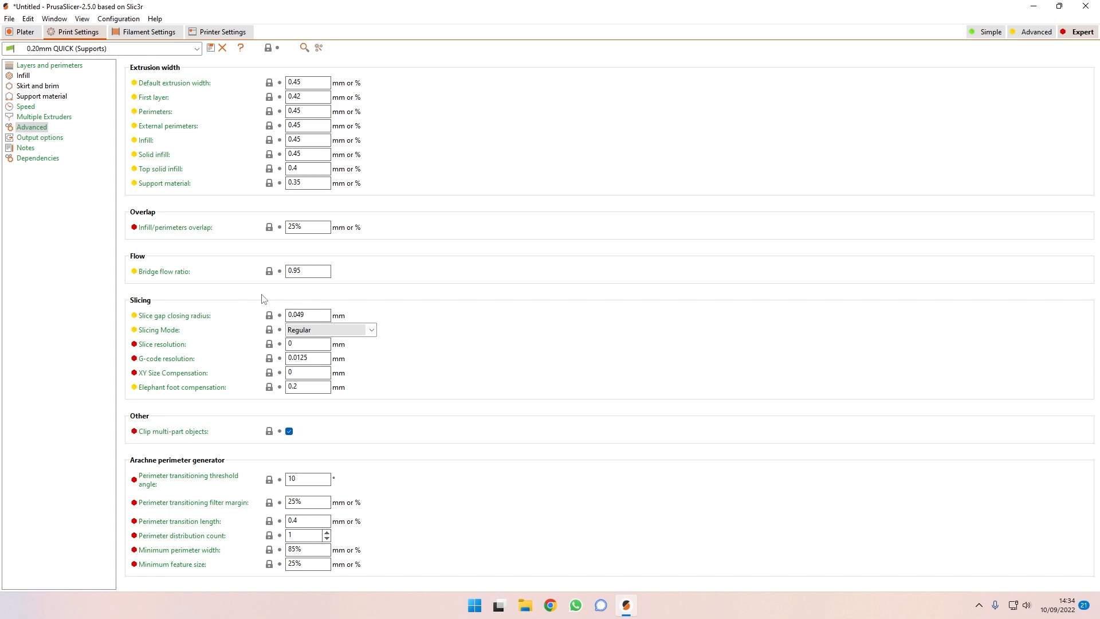
Step: Review the slice gap closing radius and the available slicing modes, keeping Regular selected
{"action": "mouse_move", "coordinate": [312, 317]}
{"action": "left_click", "coordinate": [372, 335]}
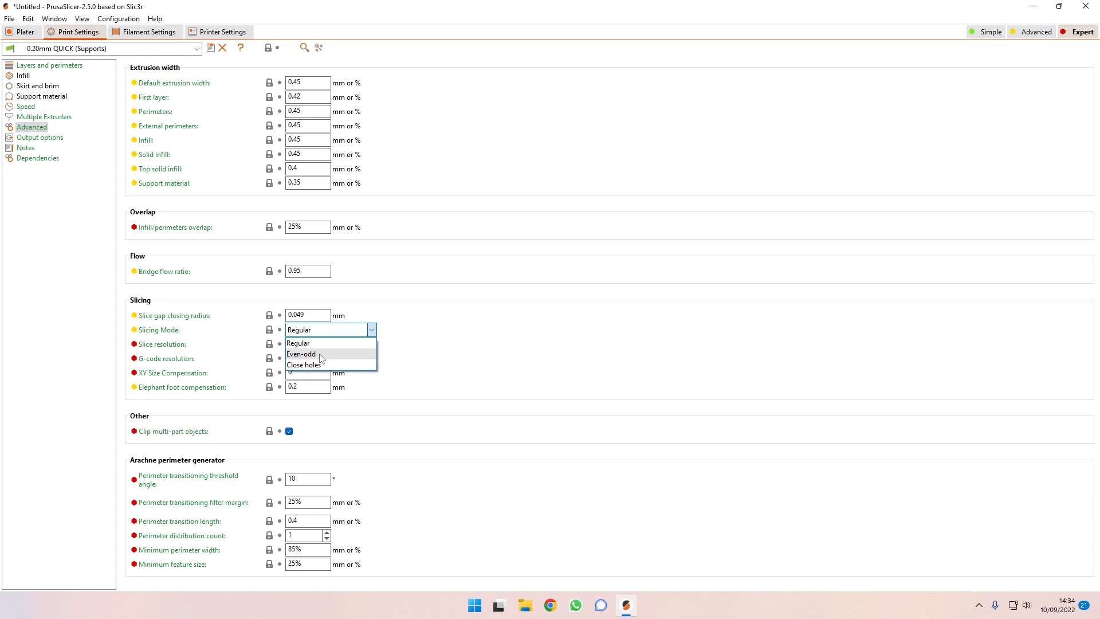
{"action": "left_click", "coordinate": [205, 335]}
{"action": "mouse_move", "coordinate": [172, 334]}
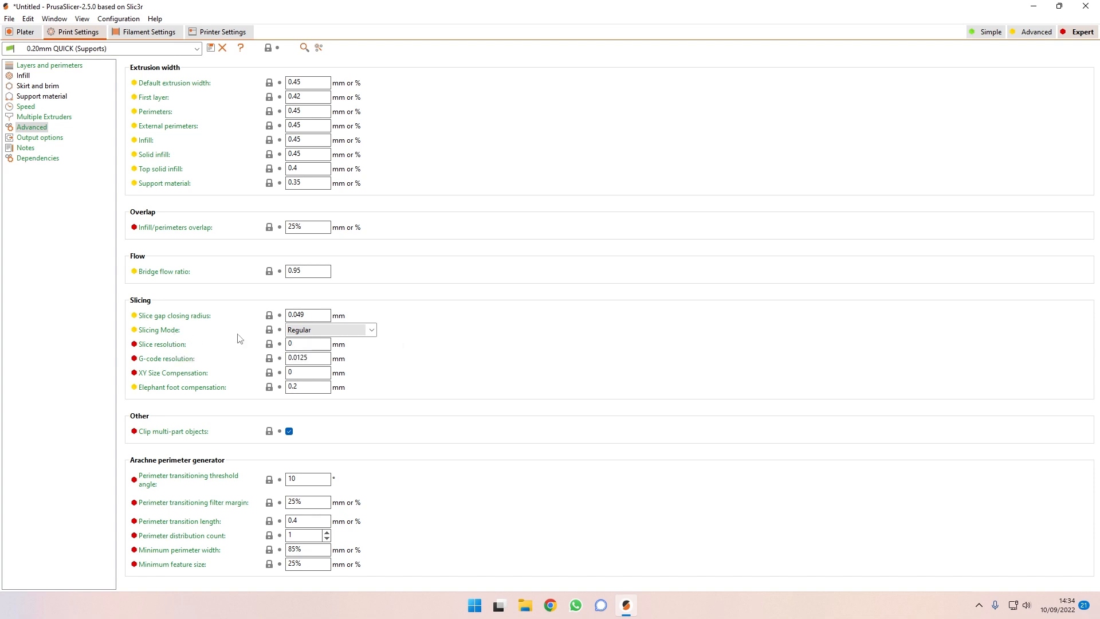
{"action": "left_click", "coordinate": [317, 330]}
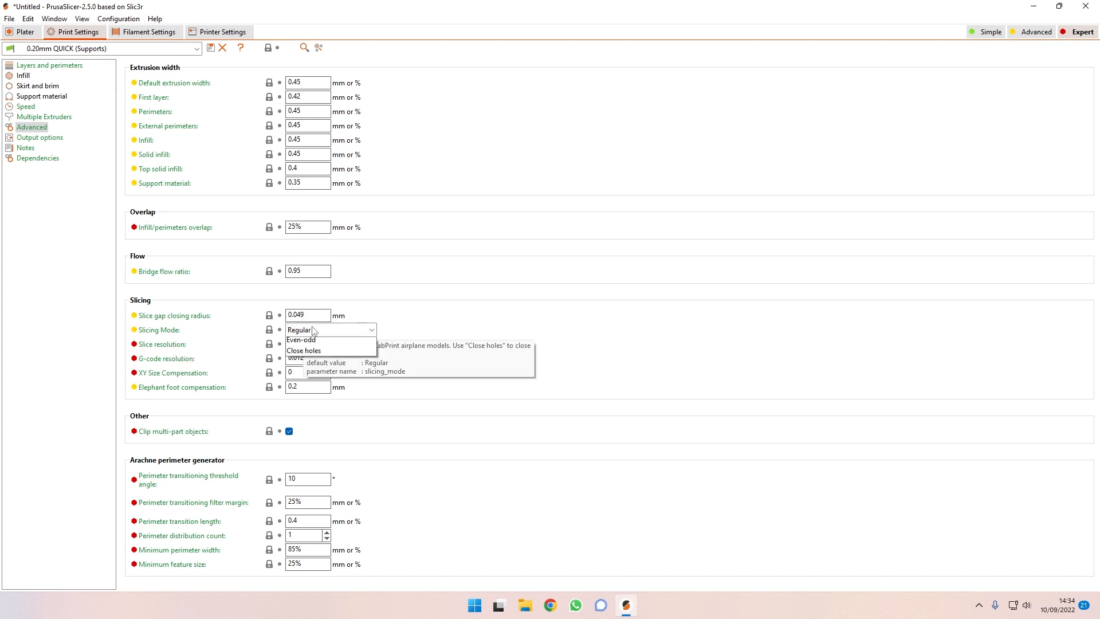
{"action": "left_click", "coordinate": [236, 336]}
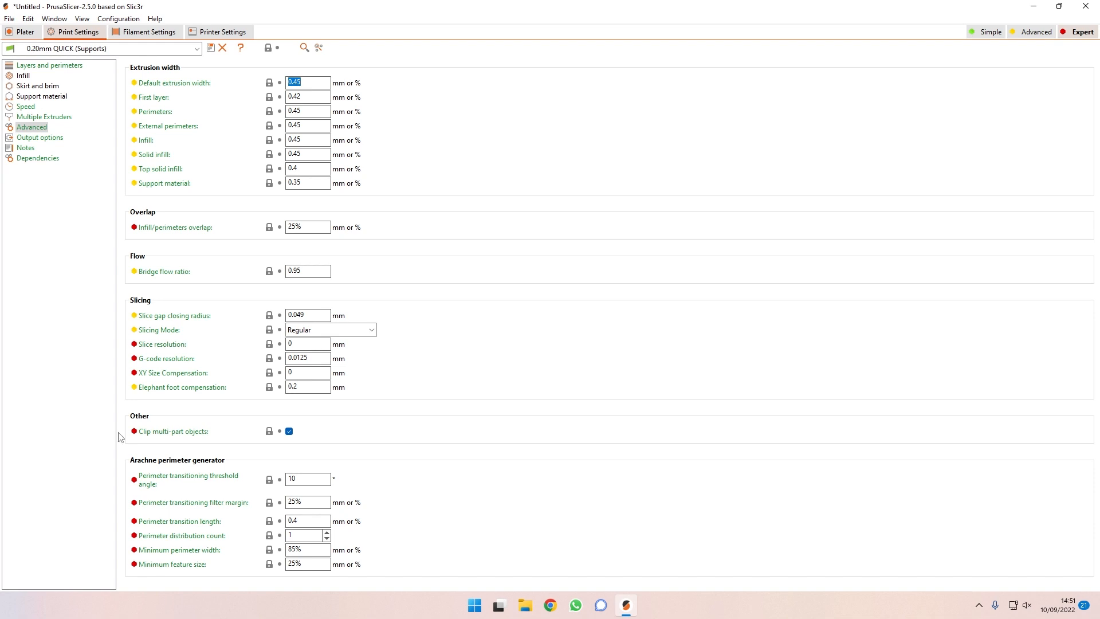
Step: Open the print Output options and try enabling Complete individual objects to examine the extruder clearance radius and height
{"action": "left_click", "coordinate": [53, 140]}
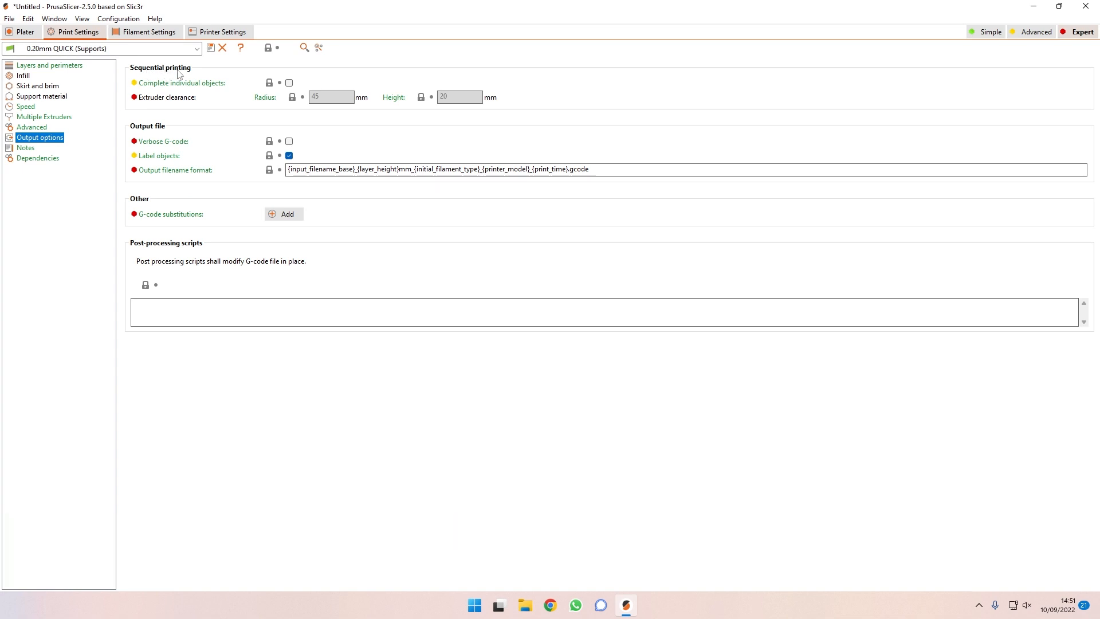
{"action": "mouse_move", "coordinate": [166, 90]}
{"action": "left_click", "coordinate": [290, 83]}
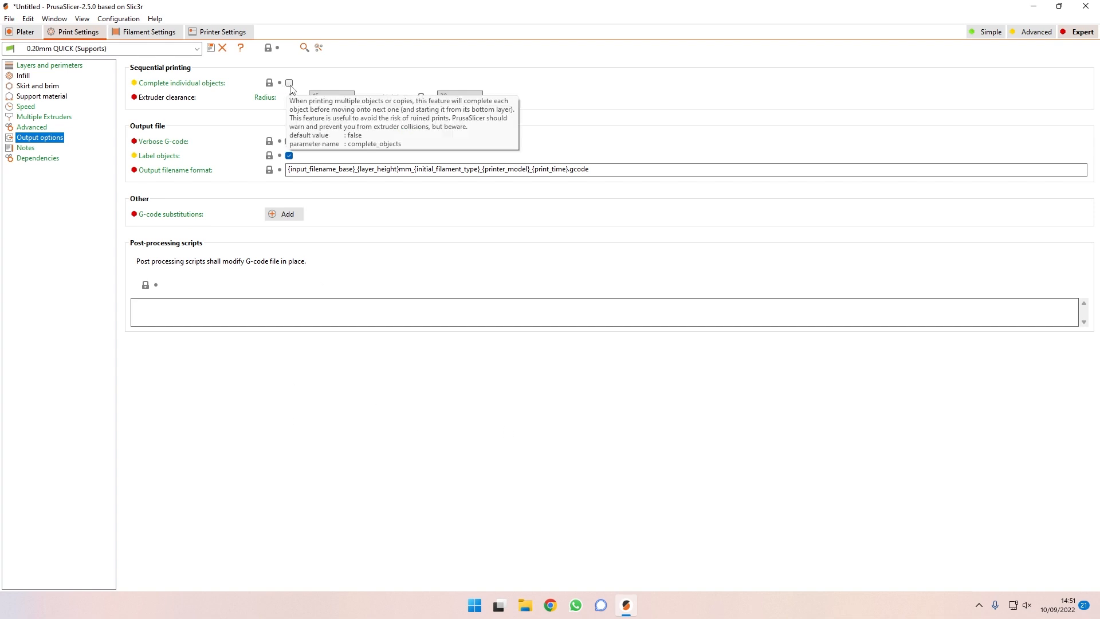
{"action": "left_click", "coordinate": [289, 83]}
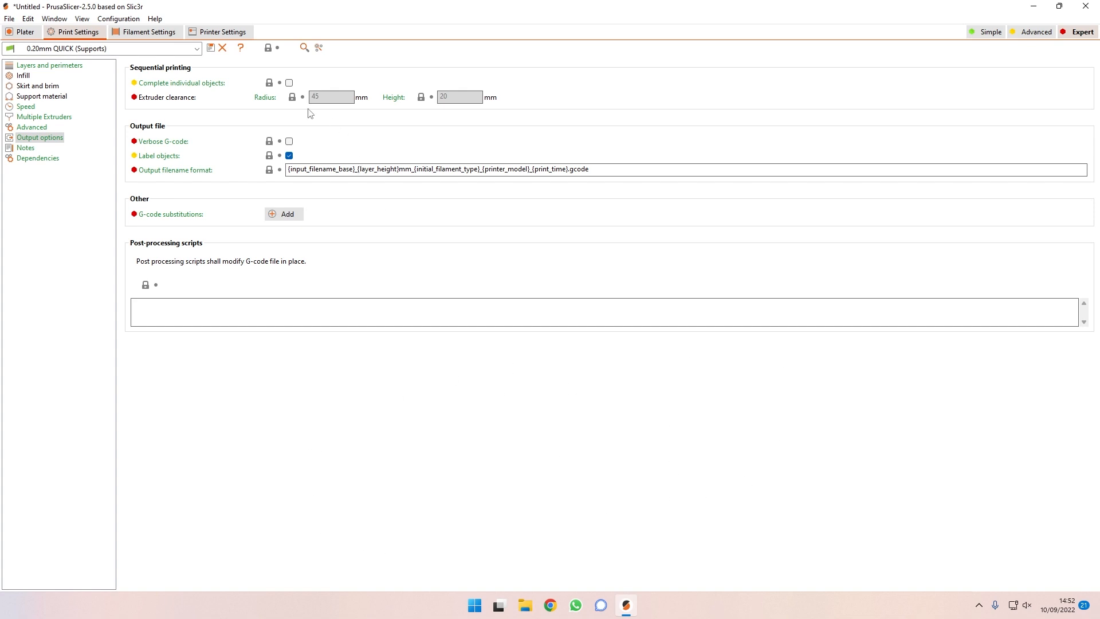
{"action": "left_click", "coordinate": [289, 83]}
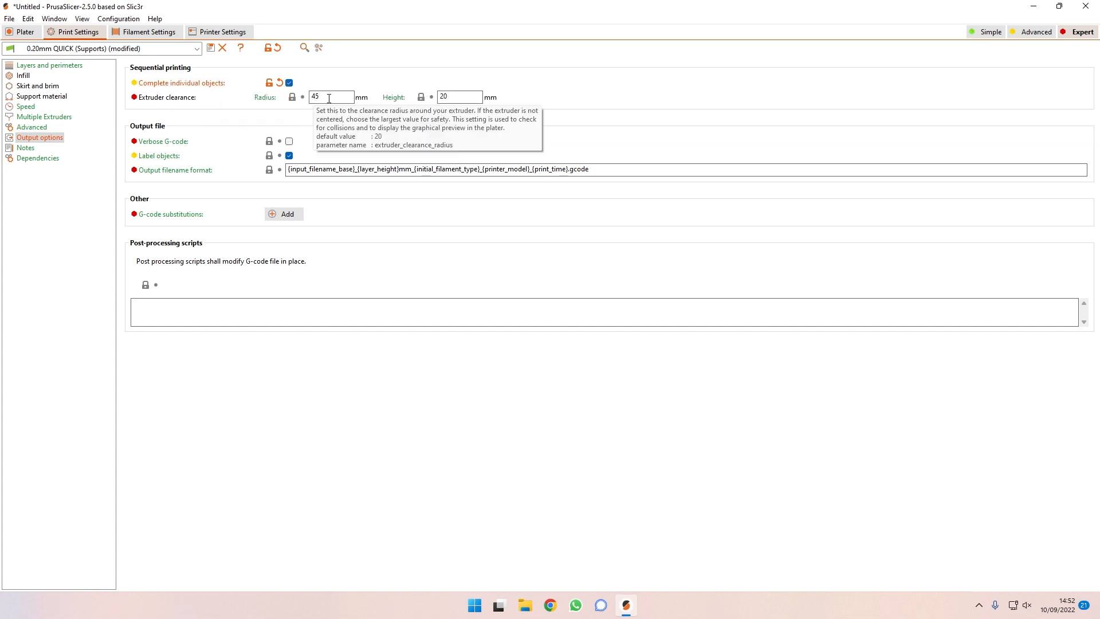
{"action": "left_click_drag", "start_coordinate": [466, 97], "coordinate": [431, 97]}
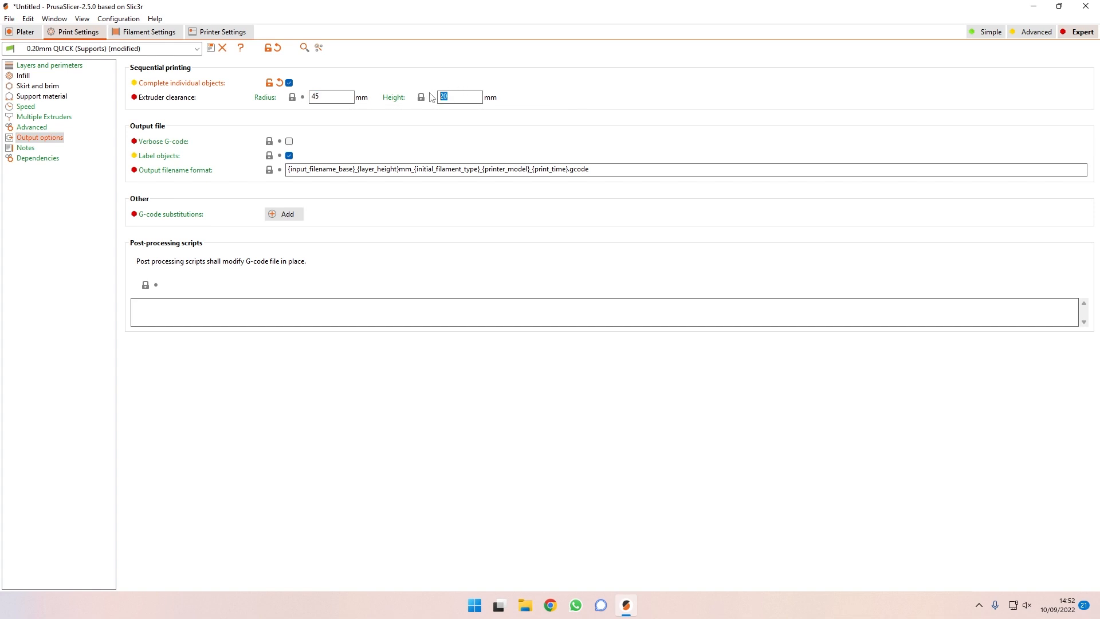
{"action": "left_click_drag", "start_coordinate": [325, 100], "coordinate": [310, 99]}
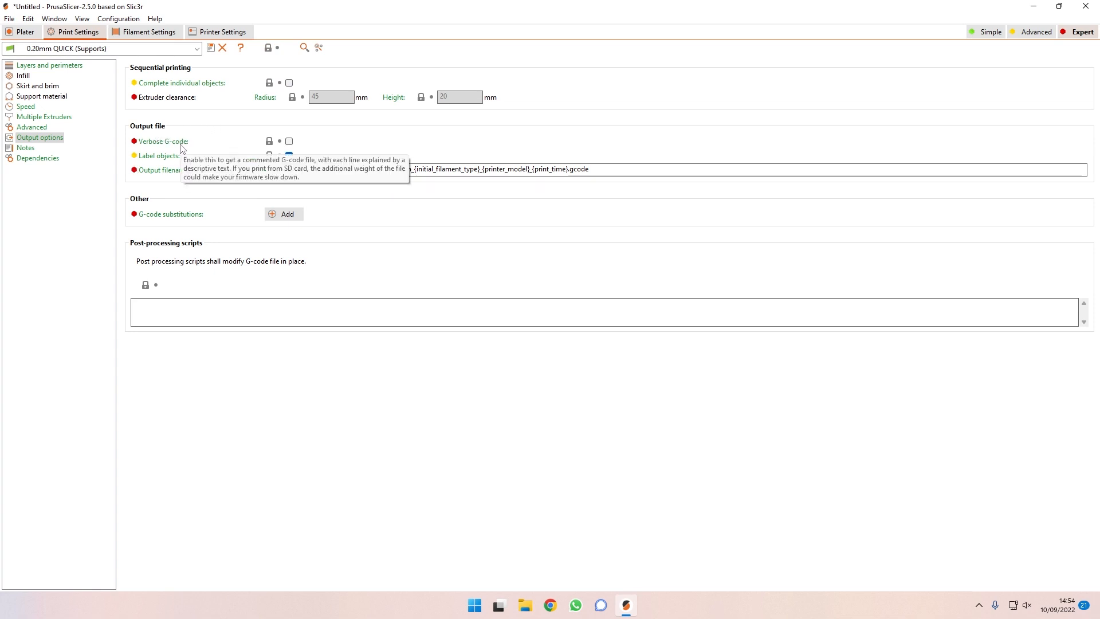
Step: Try enabling Verbose G-code, restore it to off, and examine the input_filename_base placeholder in the output filename format
{"action": "left_click", "coordinate": [289, 141]}
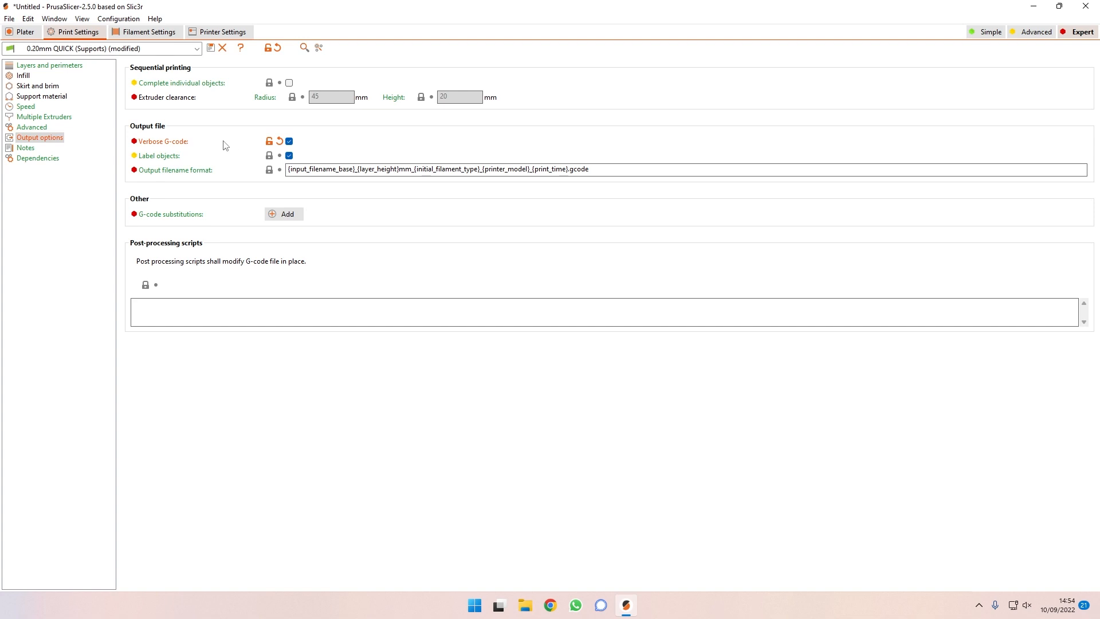
{"action": "left_click", "coordinate": [289, 141]}
{"action": "double_click", "coordinate": [319, 170]}
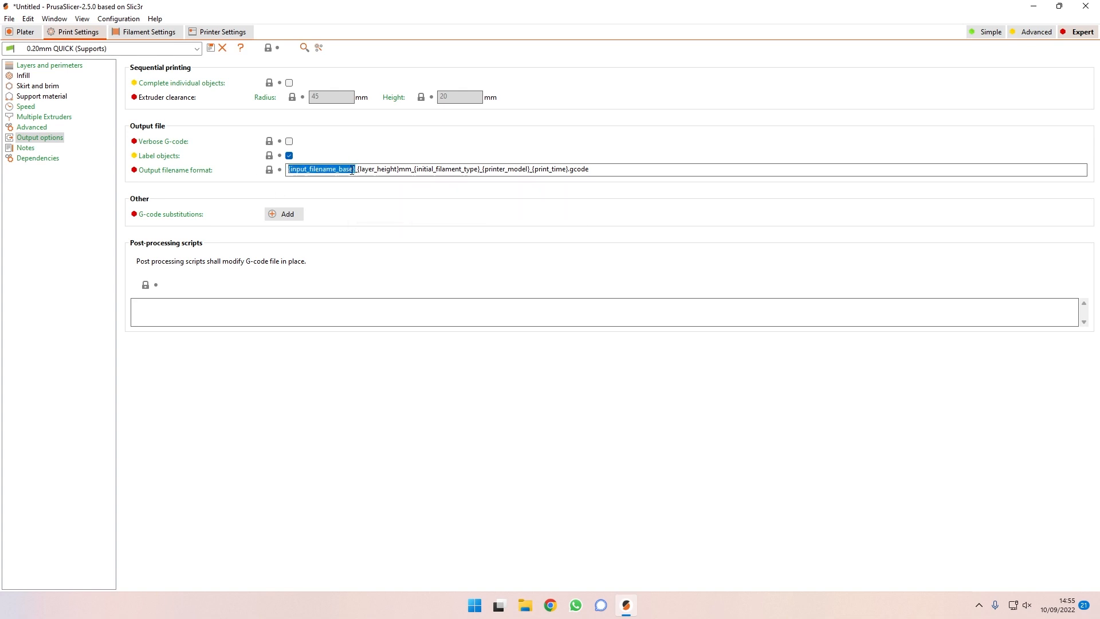
{"action": "left_click", "coordinate": [352, 170]}
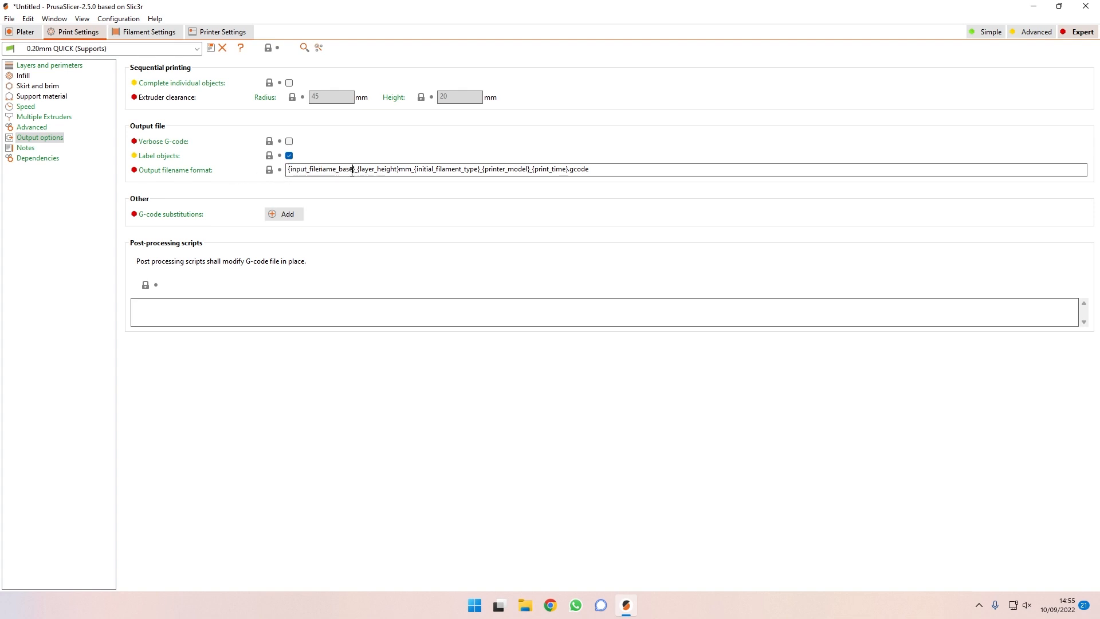
{"action": "left_click_drag", "start_coordinate": [517, 170], "coordinate": [514, 171]}
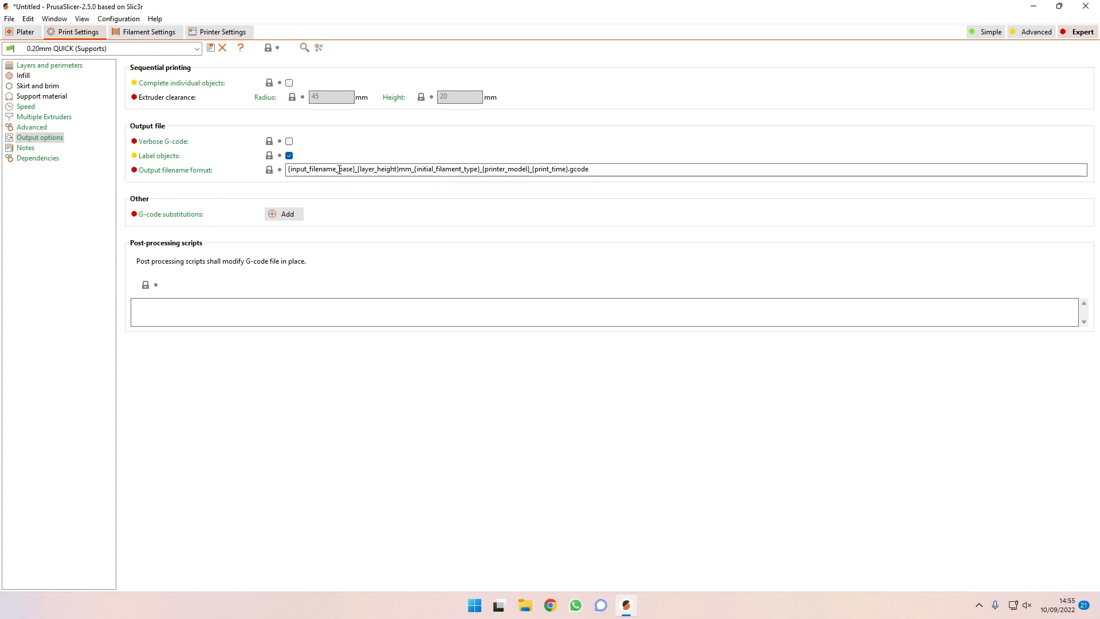
{"action": "left_click_drag", "start_coordinate": [353, 170], "coordinate": [286, 176]}
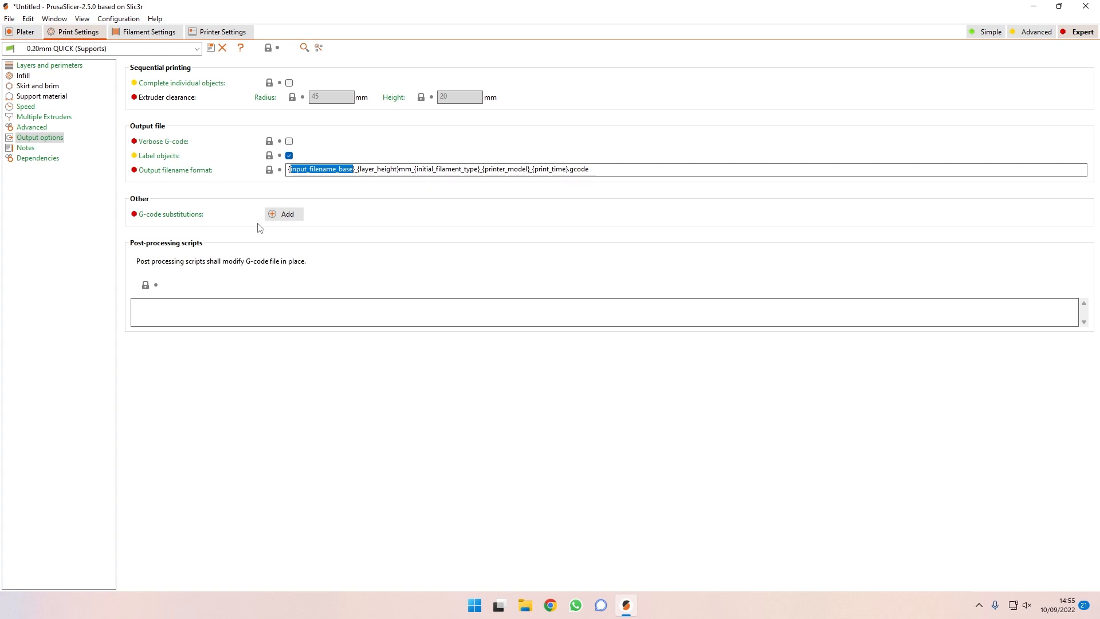
Step: Add an empty G-code substitution and delete all substitutions again
{"action": "left_click", "coordinate": [286, 214]}
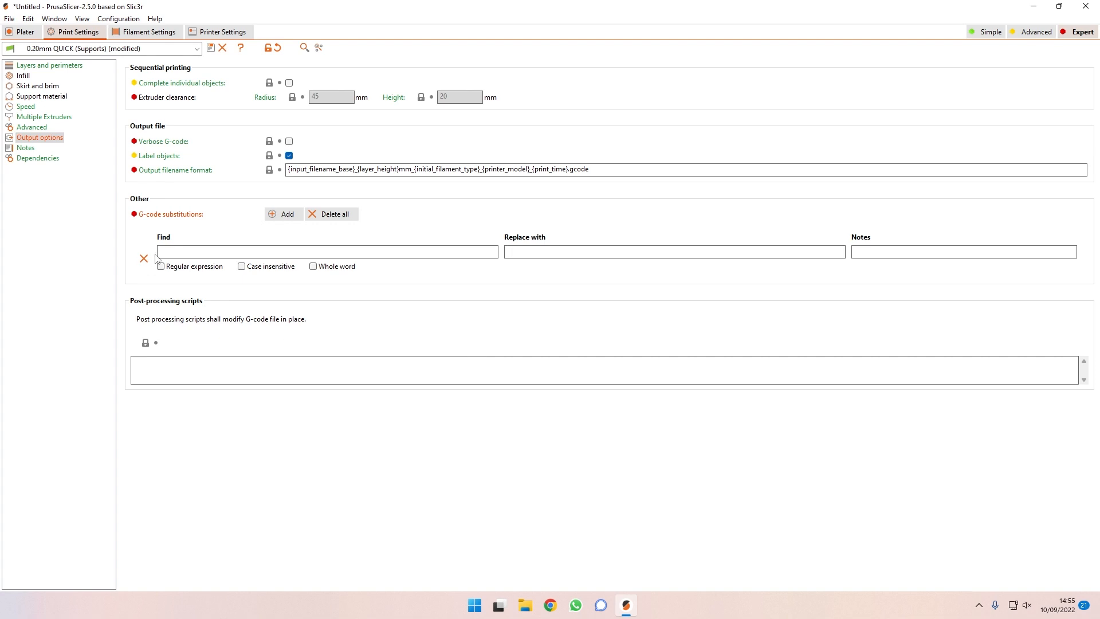
{"action": "left_click", "coordinate": [346, 213]}
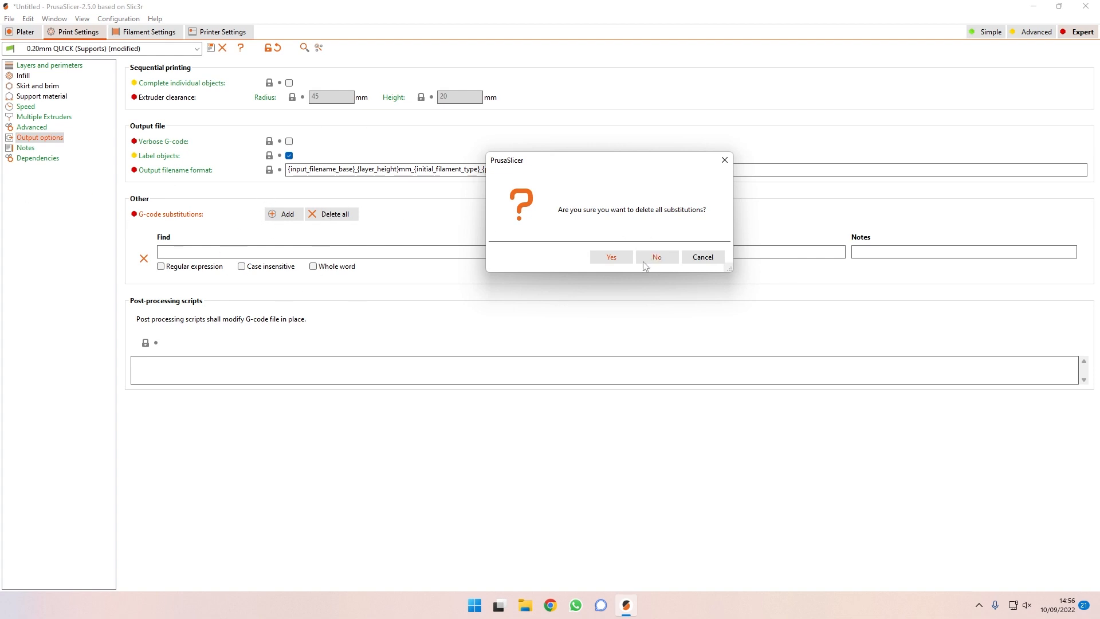
{"action": "left_click", "coordinate": [612, 258]}
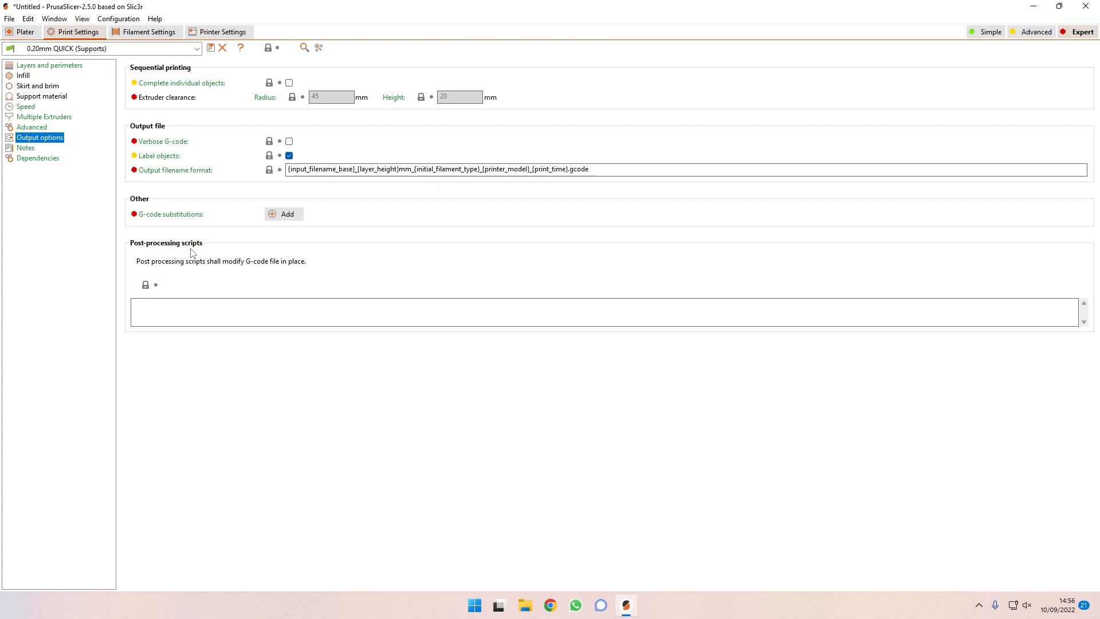
Step: Review the post-processing scripts field, the Notes page and the profile Dependencies of the print settings
{"action": "left_click", "coordinate": [213, 313]}
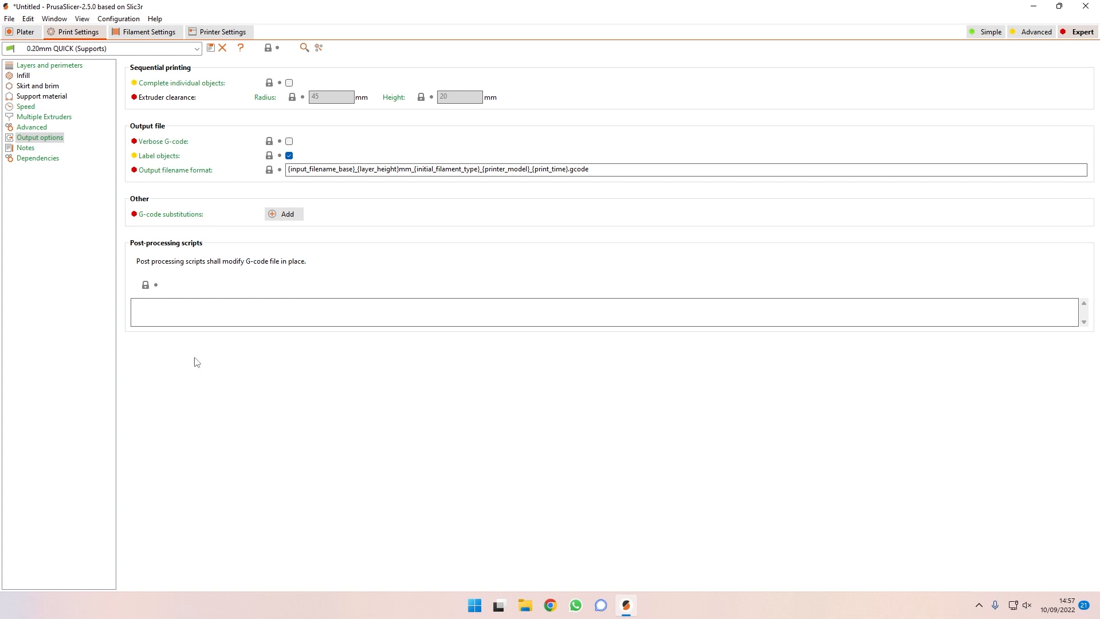
{"action": "left_click", "coordinate": [26, 148]}
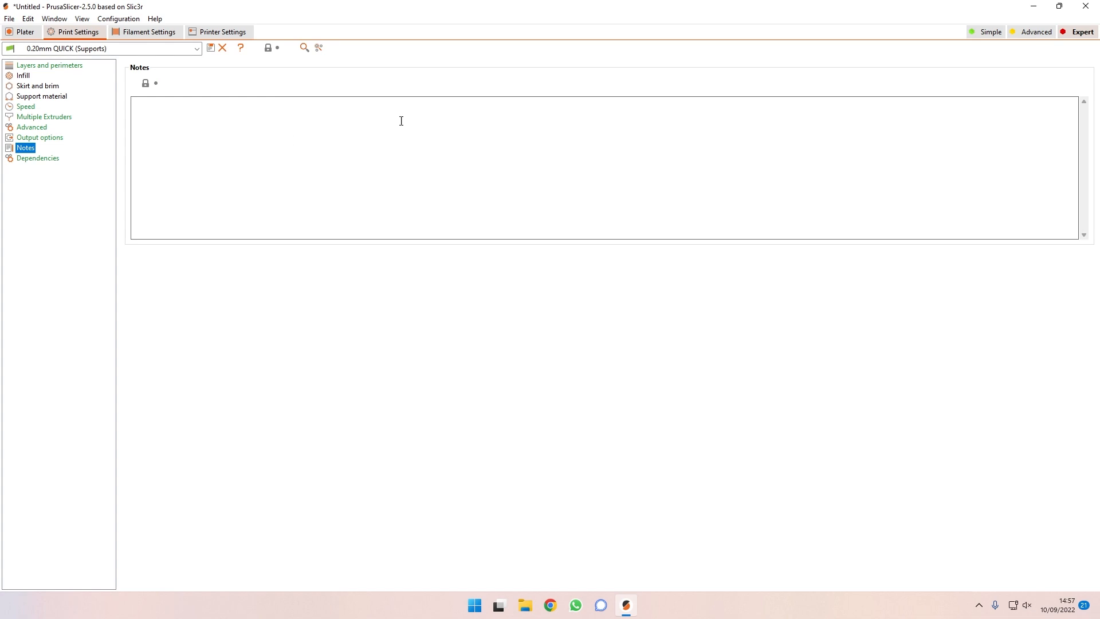
{"action": "left_click", "coordinate": [45, 159]}
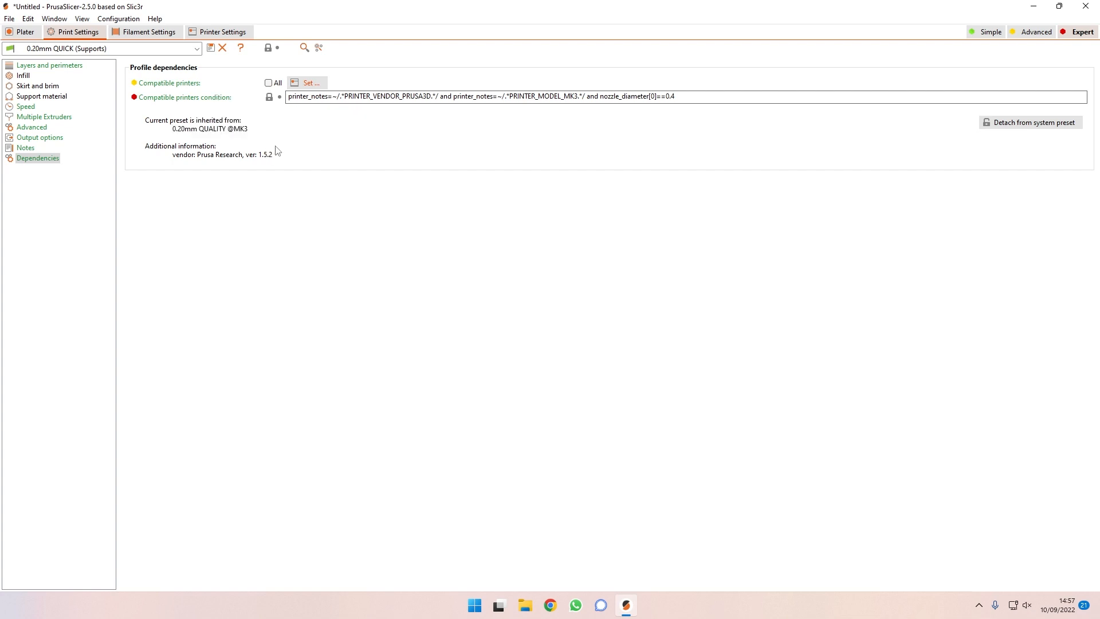
Step: Open the Filament Settings for Prusament PLA and review the filament properties, including the extrusion multiplier
{"action": "left_click", "coordinate": [147, 32]}
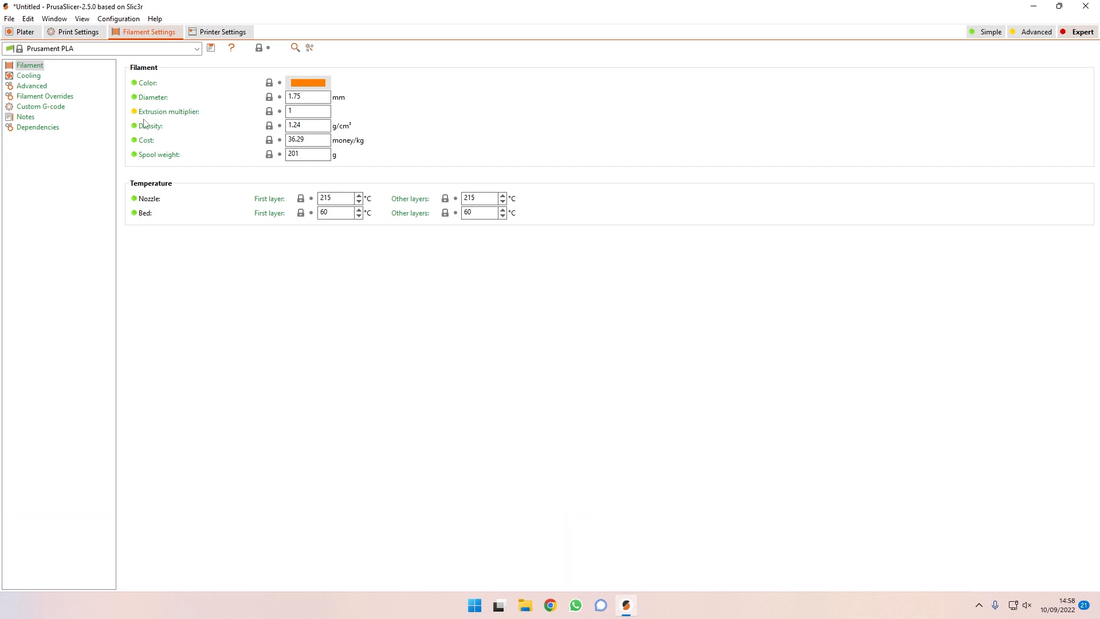
{"action": "mouse_move", "coordinate": [199, 118]}
{"action": "mouse_move", "coordinate": [269, 112]}
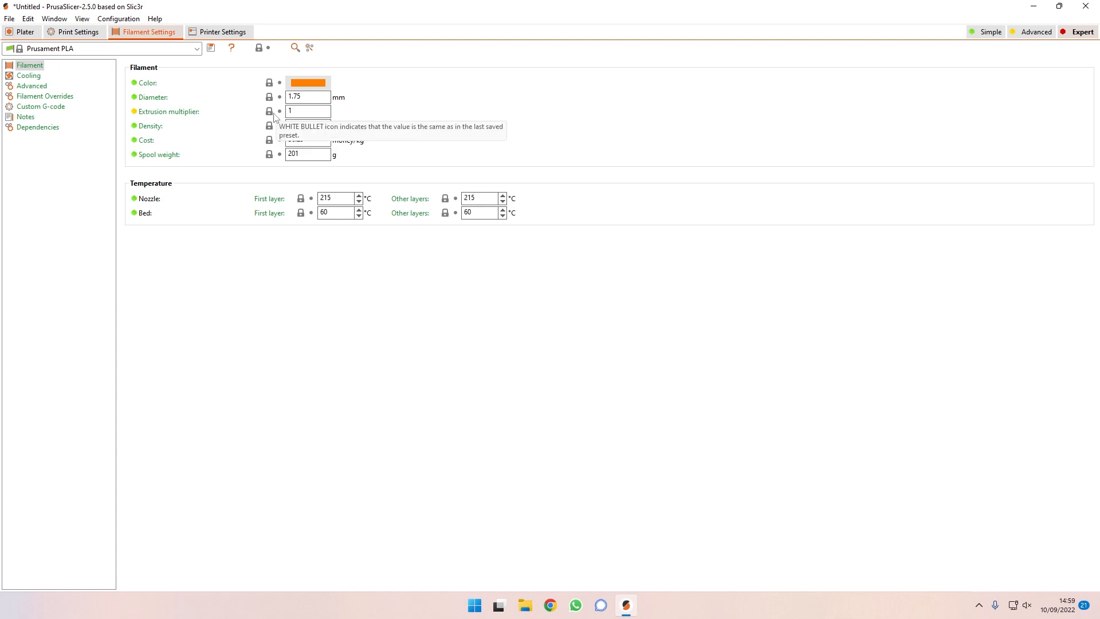
Step: Review the filament's Cooling settings, including the full fan speed layer, layer-time thresholds and minimum print speed
{"action": "left_click", "coordinate": [36, 77]}
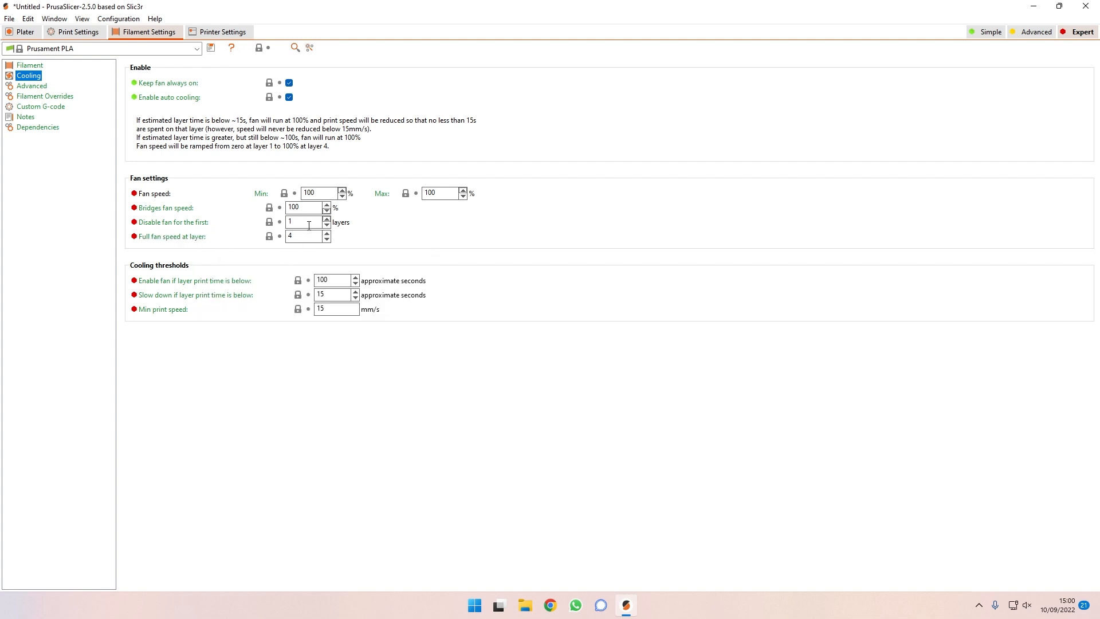
{"action": "double_click", "coordinate": [295, 239]}
{"action": "left_click", "coordinate": [319, 280]}
{"action": "left_click", "coordinate": [329, 295]}
{"action": "left_click", "coordinate": [329, 310]}
Step: Review the filament's Advanced settings, looking through the filament types with PLA kept and checking the max volumetric speed
{"action": "left_click", "coordinate": [32, 86]}
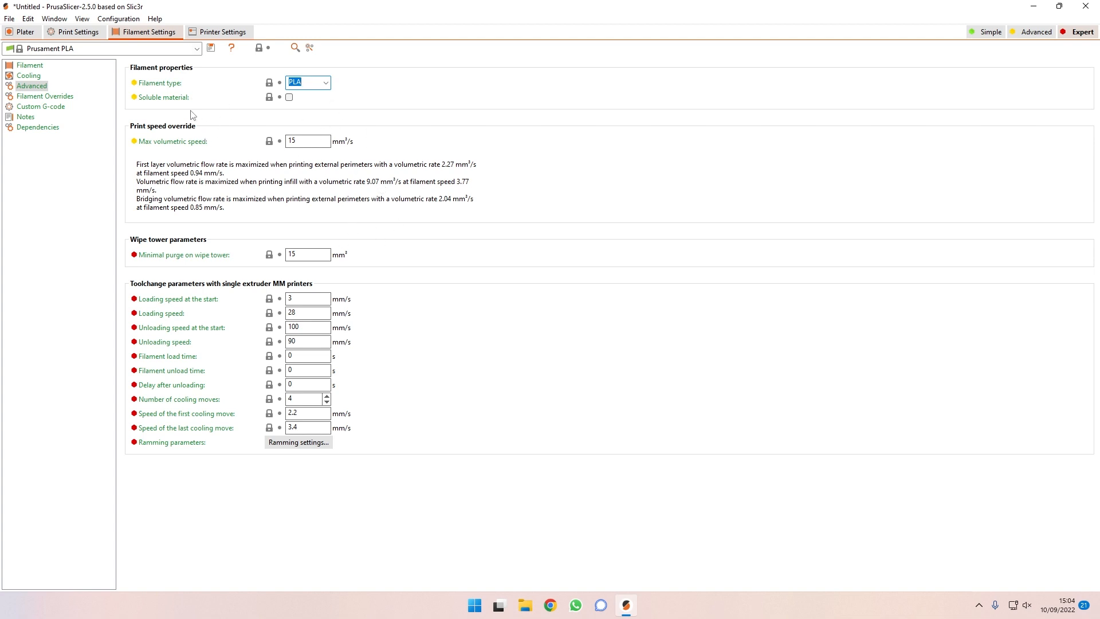
{"action": "left_click", "coordinate": [325, 83]}
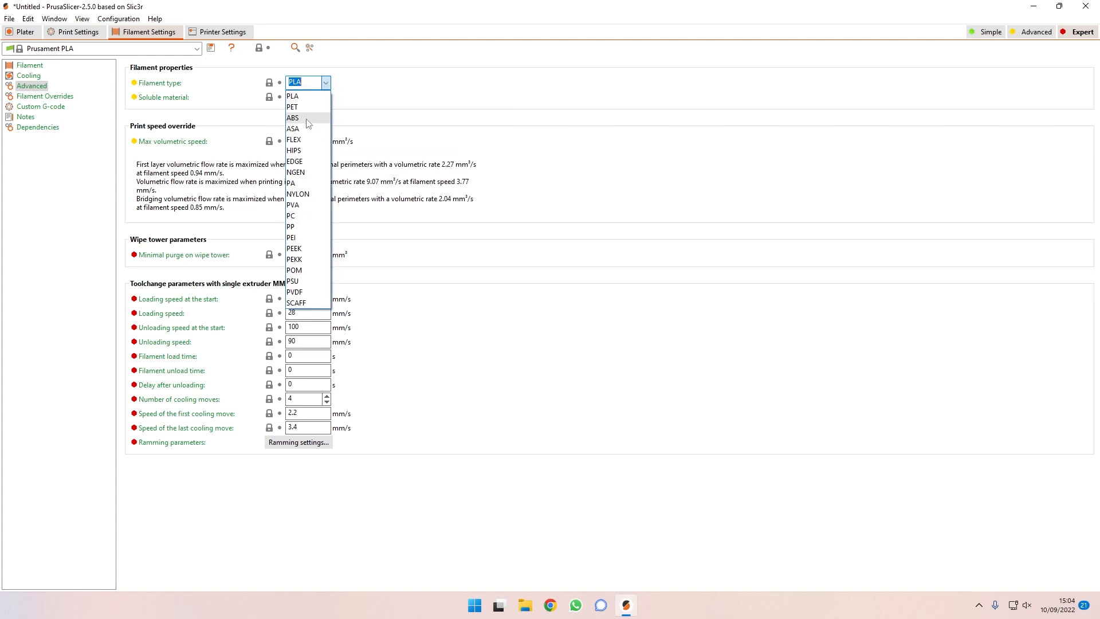
{"action": "left_click", "coordinate": [394, 82]}
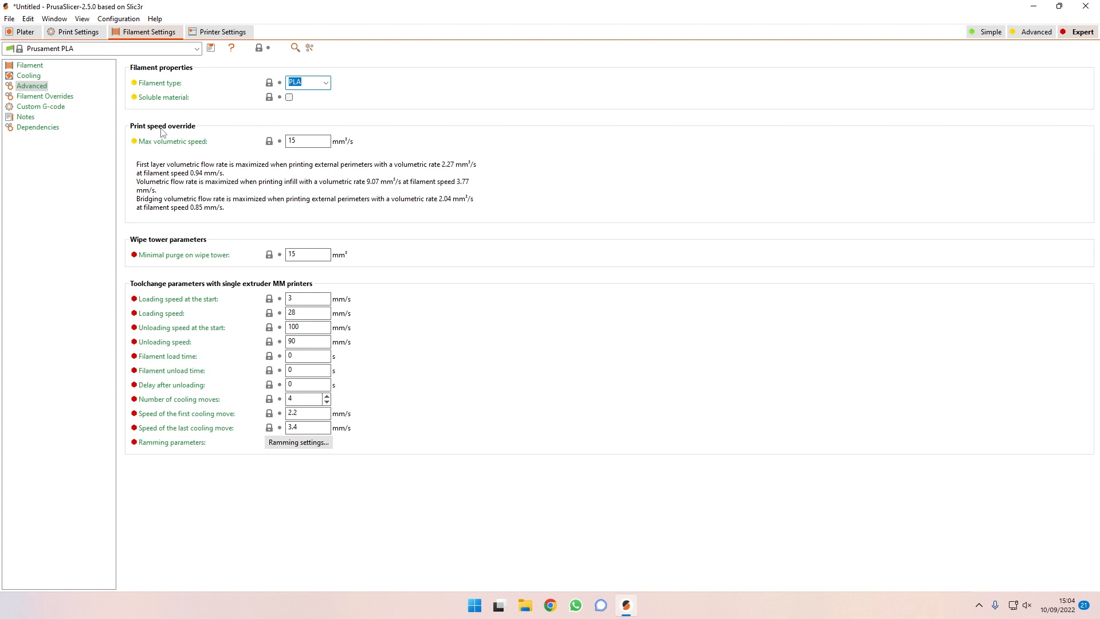
{"action": "mouse_move", "coordinate": [193, 148]}
{"action": "left_click", "coordinate": [305, 142]}
Step: Review the filament's overrides, custom G-code, notes and dependencies, and return to the Benchy model on the Plater
{"action": "left_click", "coordinate": [47, 100]}
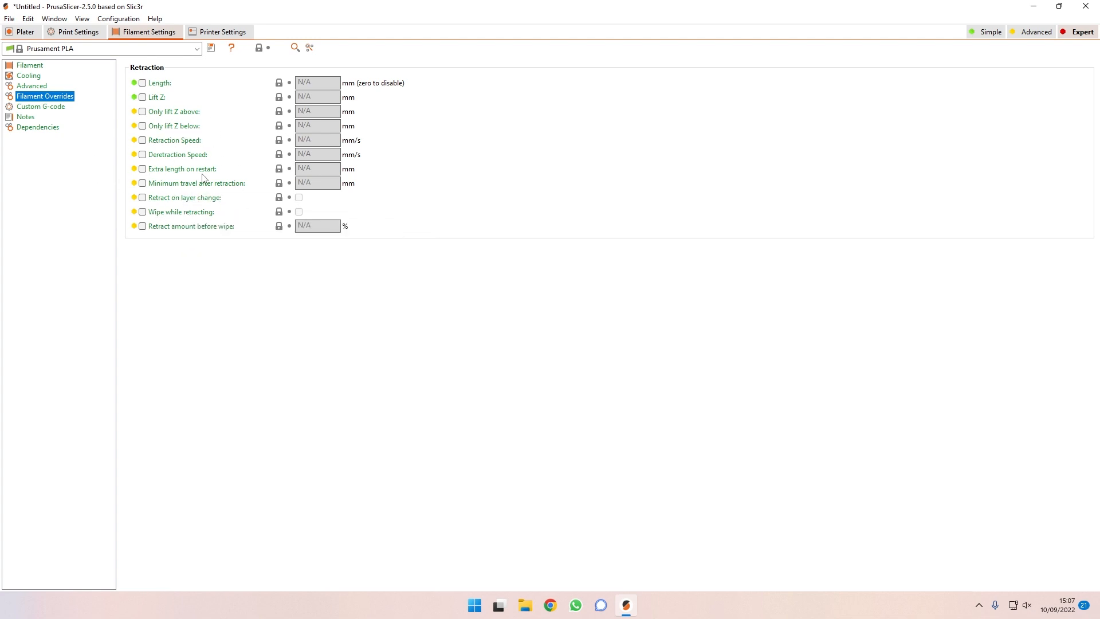
{"action": "left_click", "coordinate": [35, 107]}
{"action": "left_click", "coordinate": [39, 118]}
{"action": "left_click", "coordinate": [37, 128]}
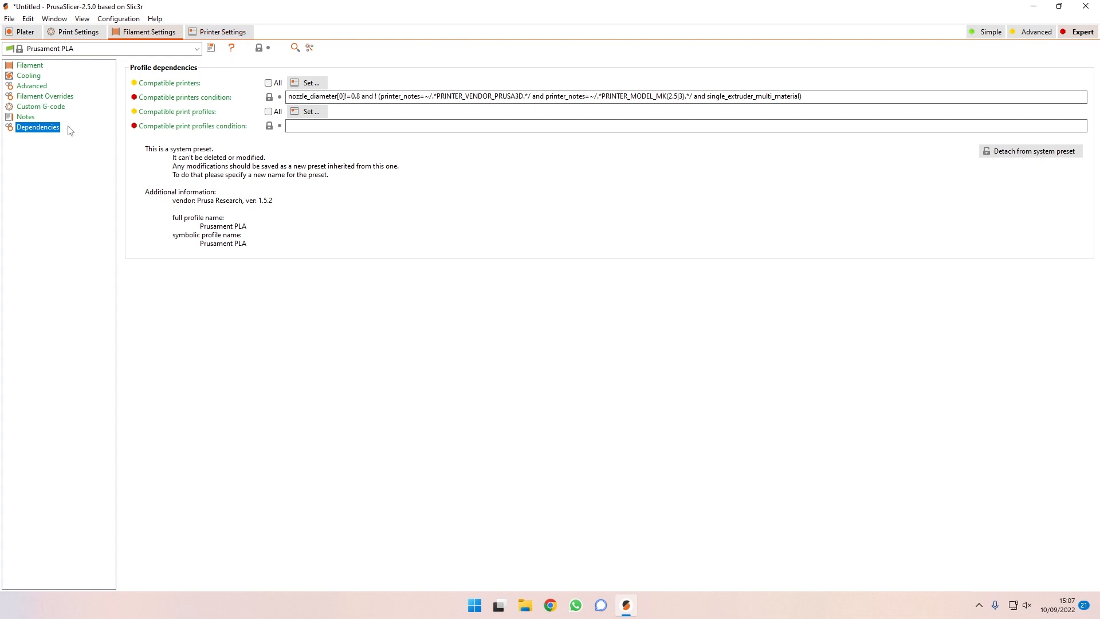
{"action": "left_click", "coordinate": [27, 66]}
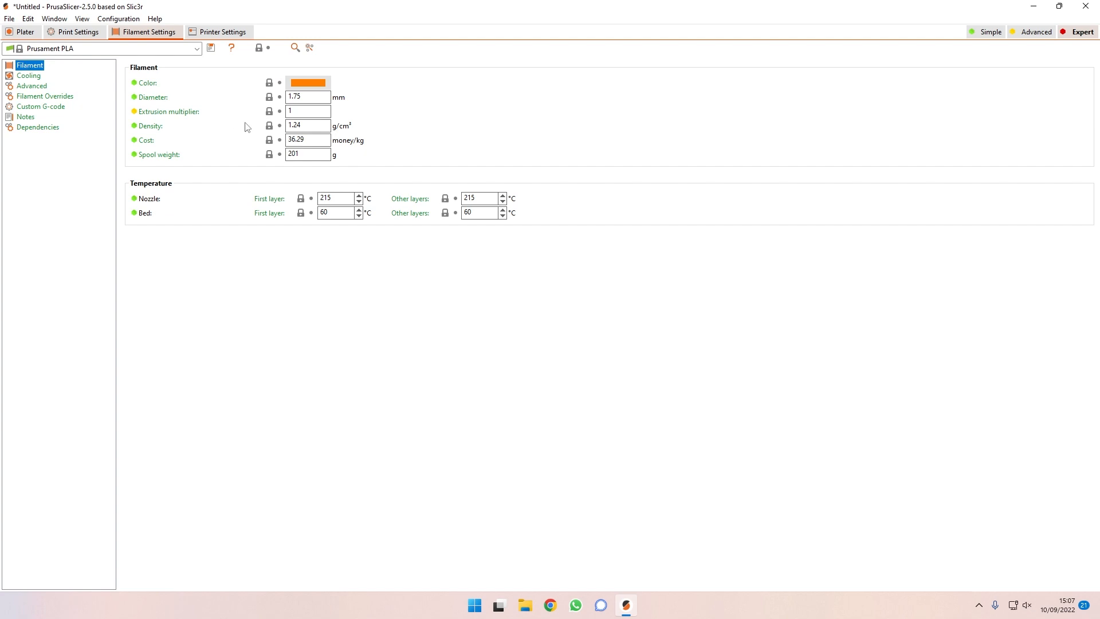
{"action": "left_click", "coordinate": [23, 31]}
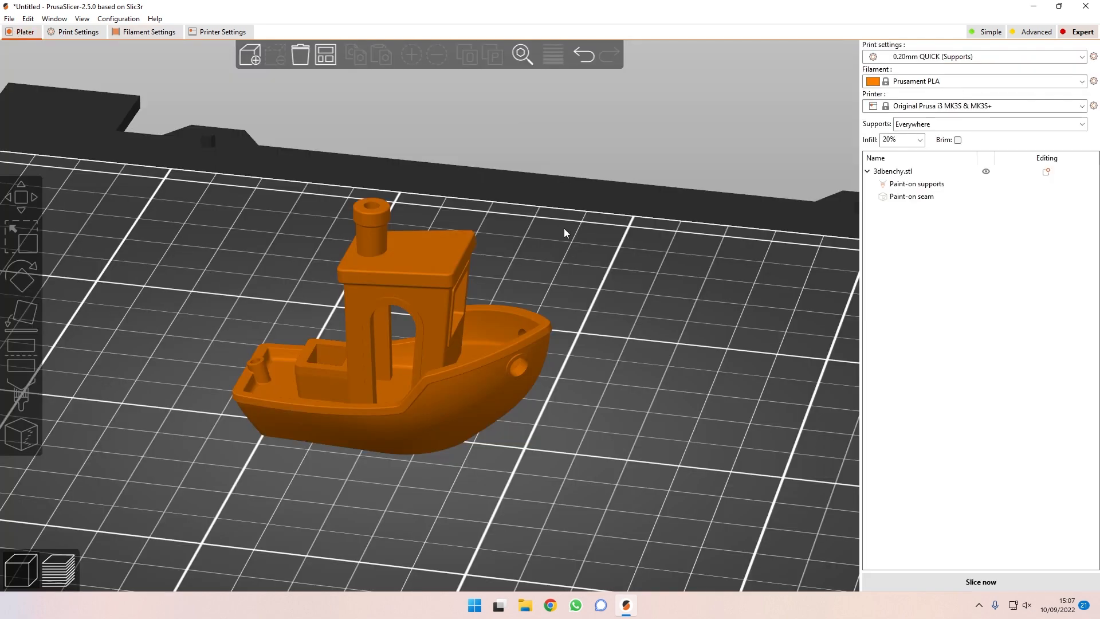